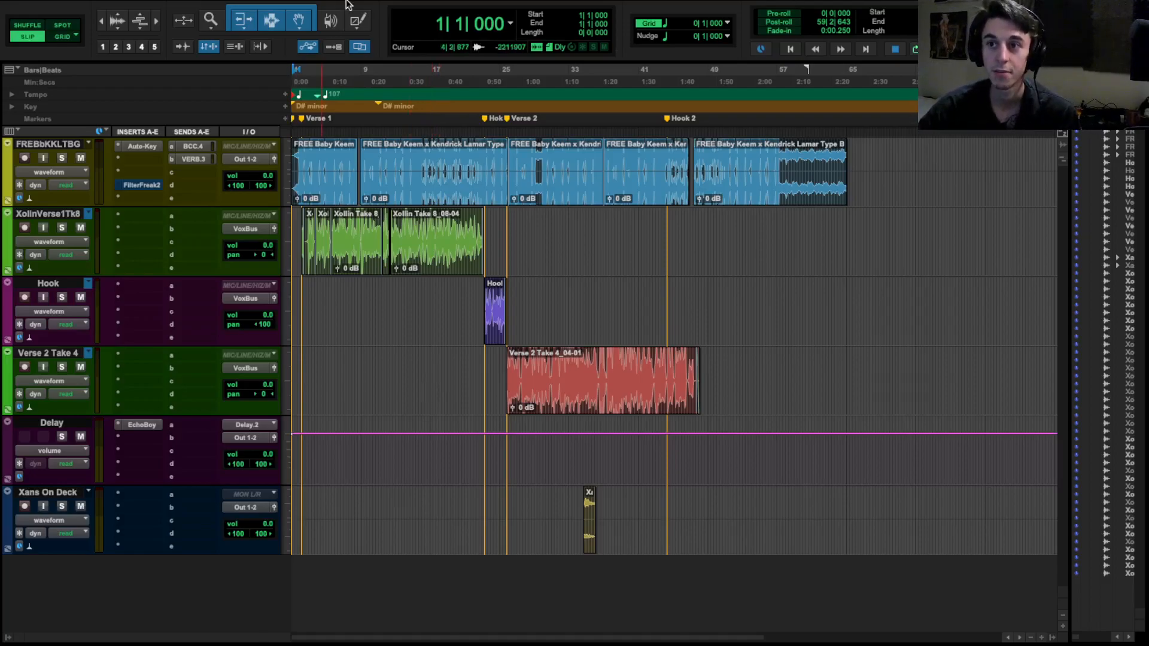
Review the available H/W buffer sizes in the Playback Engine settings, keeping 1024 samples.
click(323, 9)
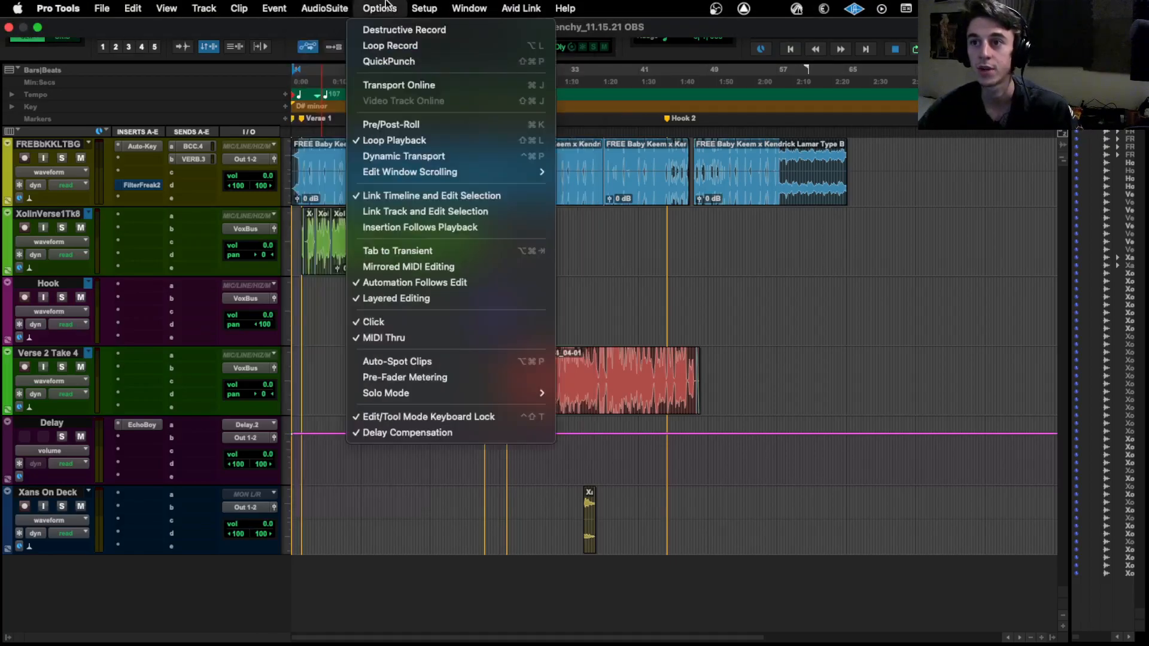
click(440, 45)
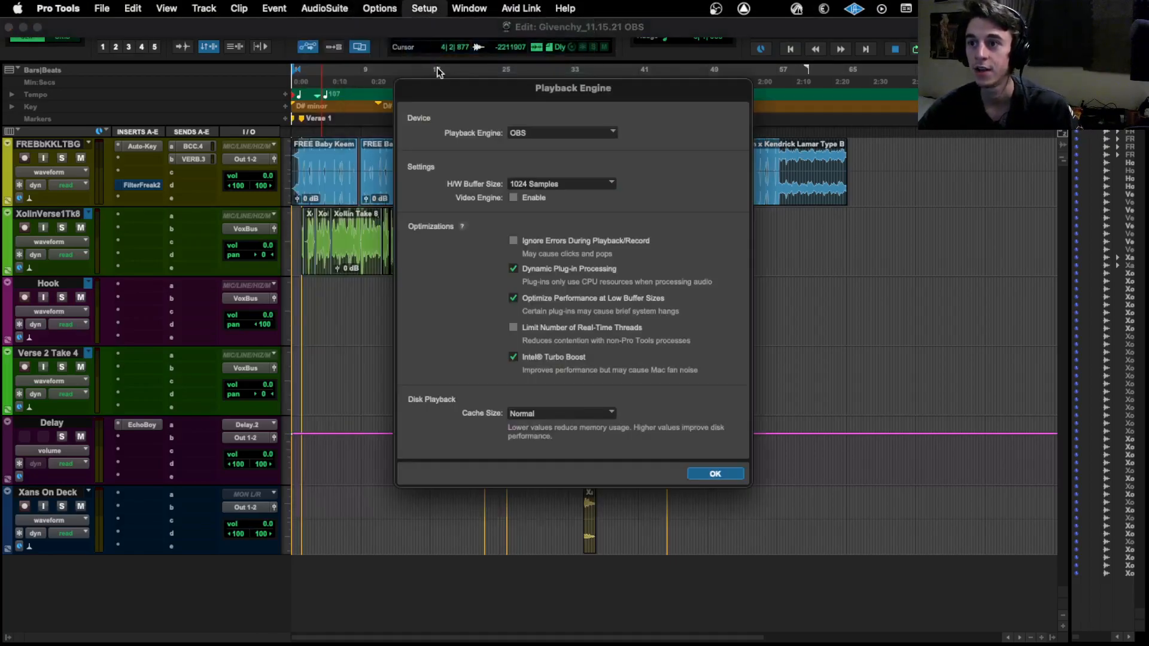
click(559, 184)
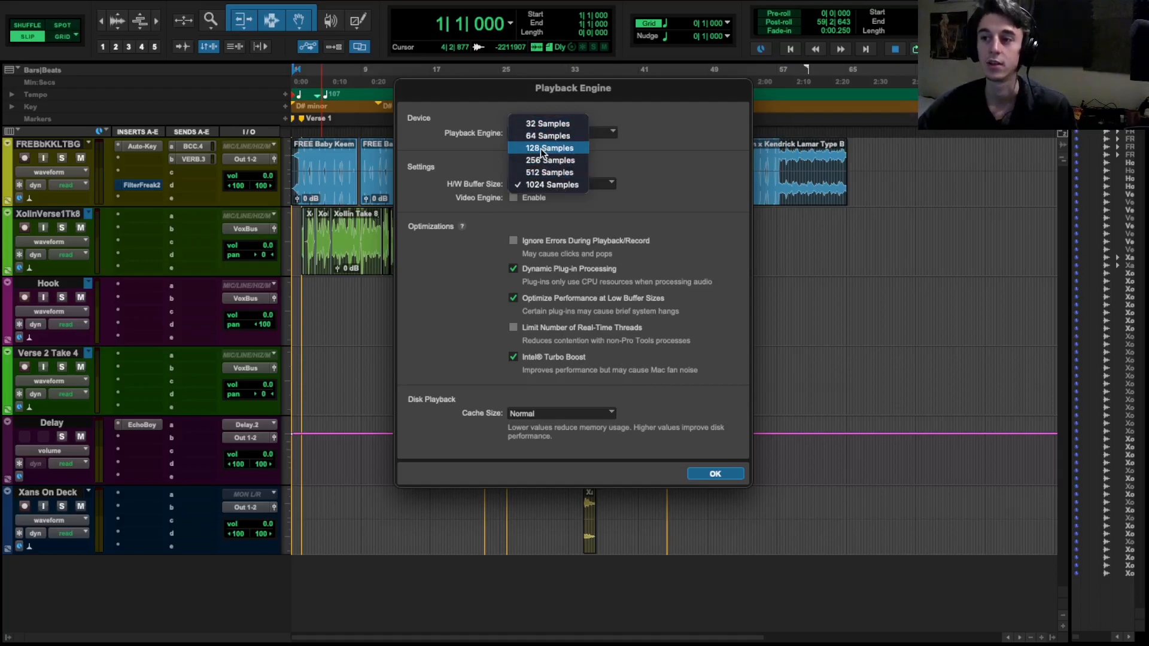
click(617, 153)
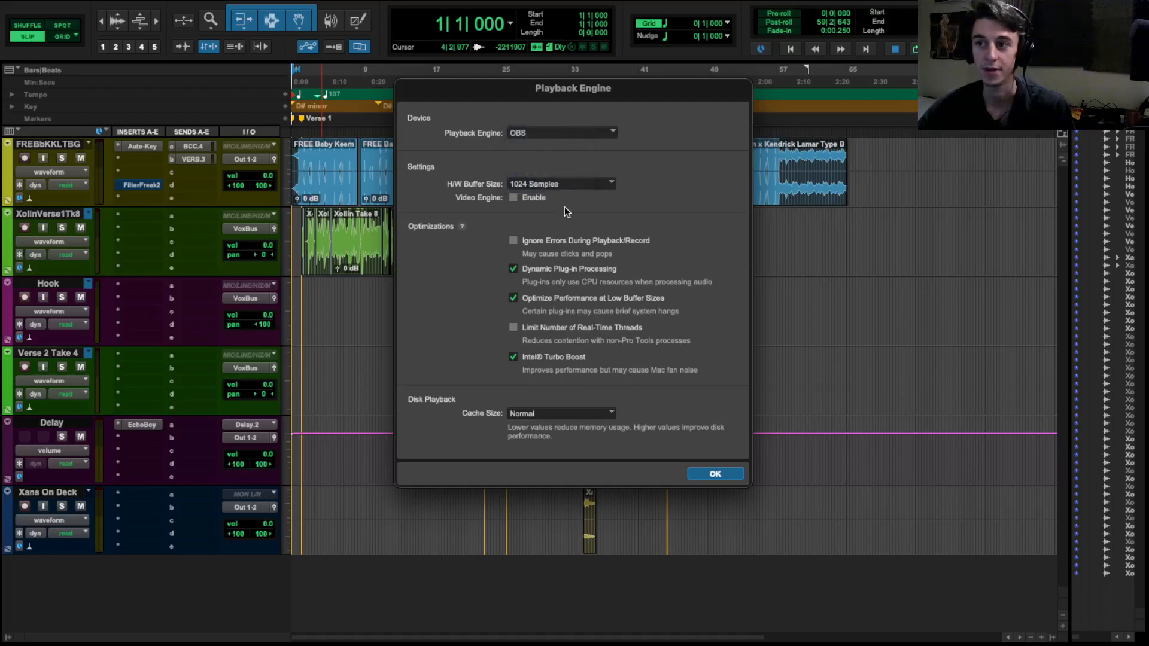
click(715, 475)
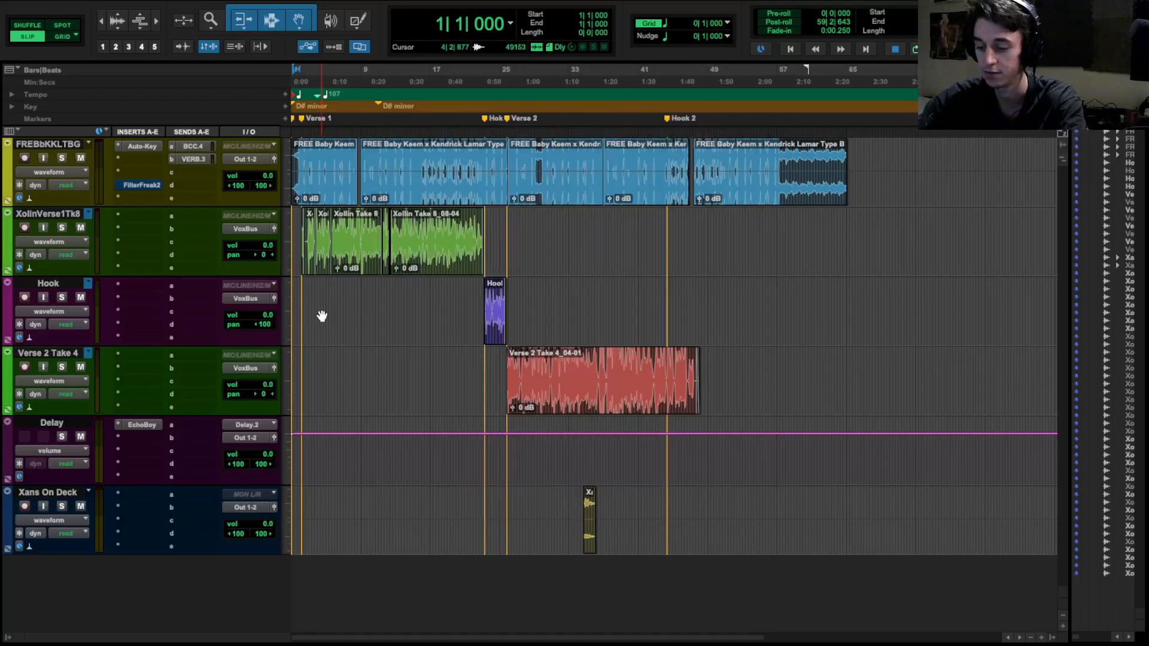
Create one new stereo master fader track from the mixer view.
key(ctrl+equal)
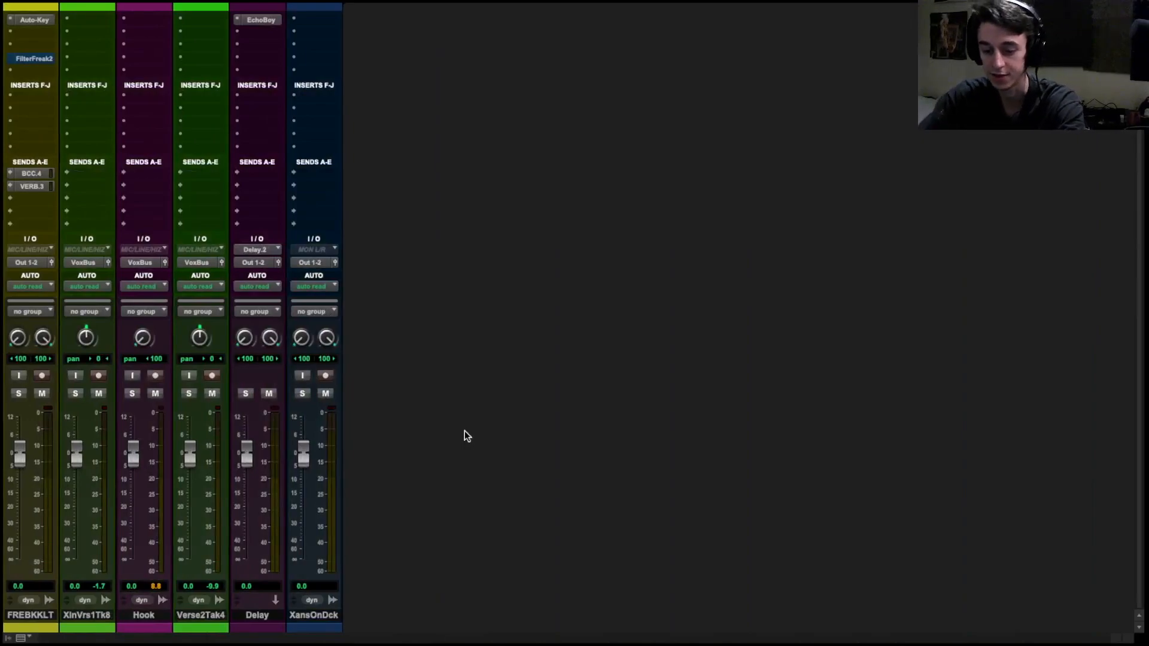
key(ctrl+shift+n)
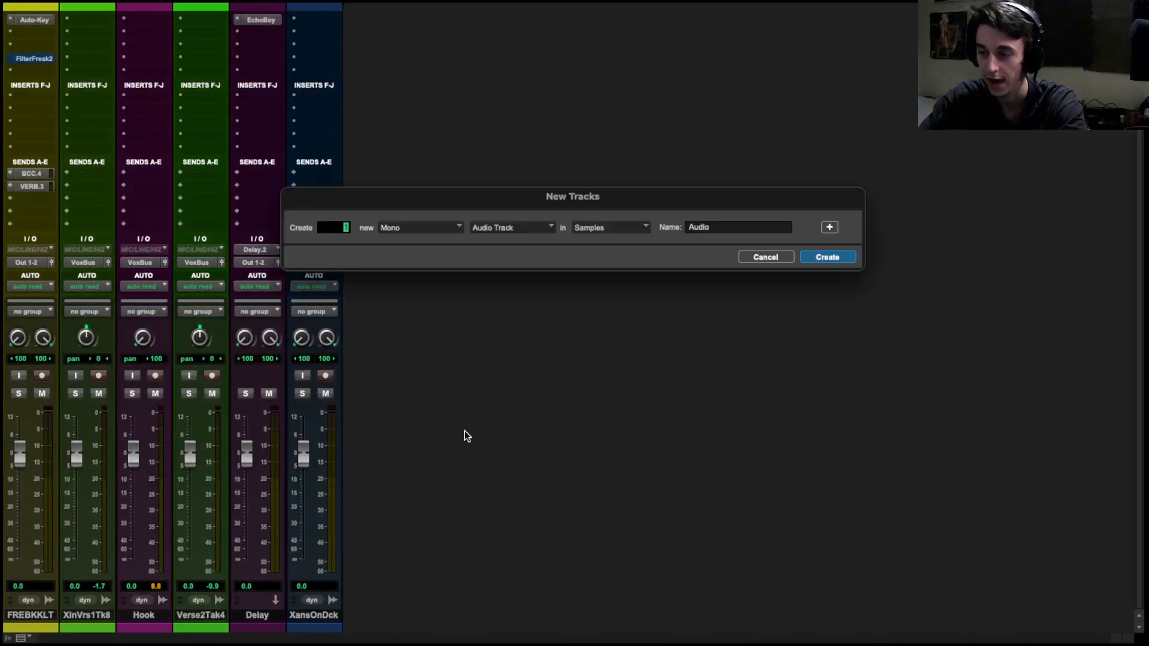
key(ctrl+Right)
key(ctrl+Left)
key(ctrl+Right)
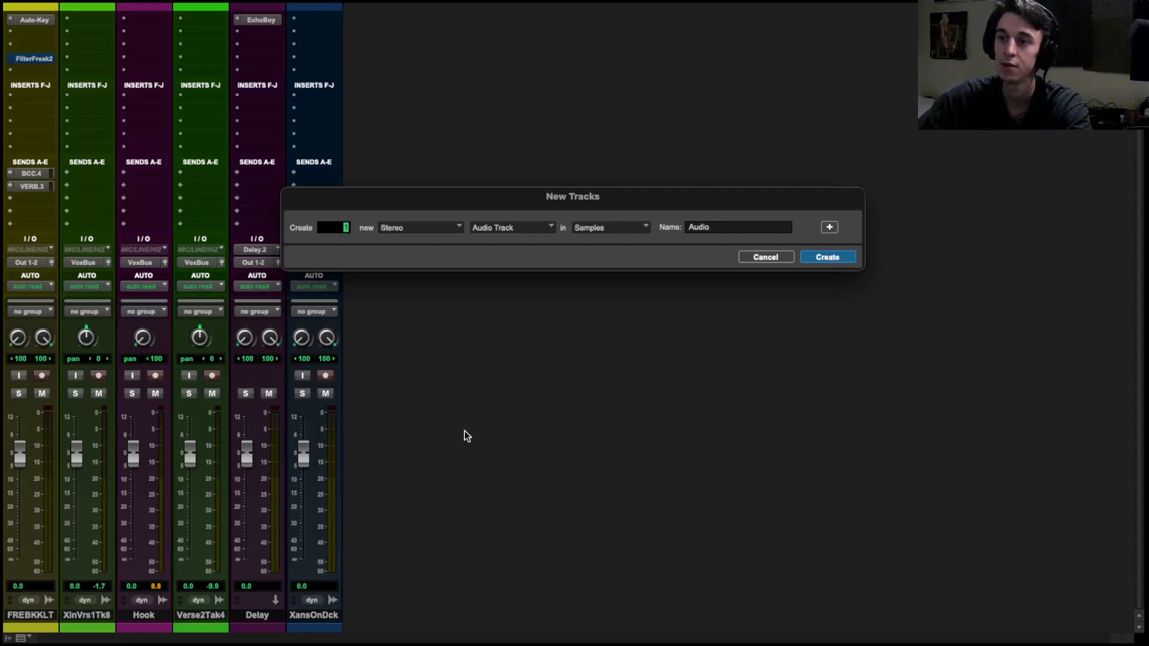
key(ctrl+Down)
key(ctrl+Down)
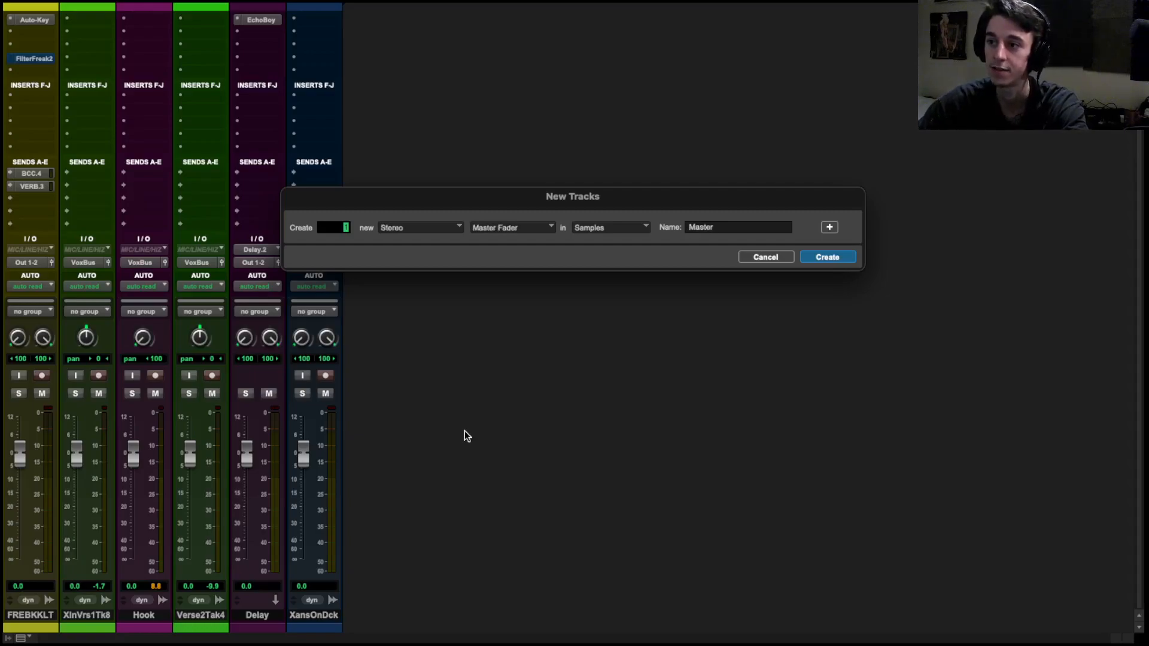
key(Return)
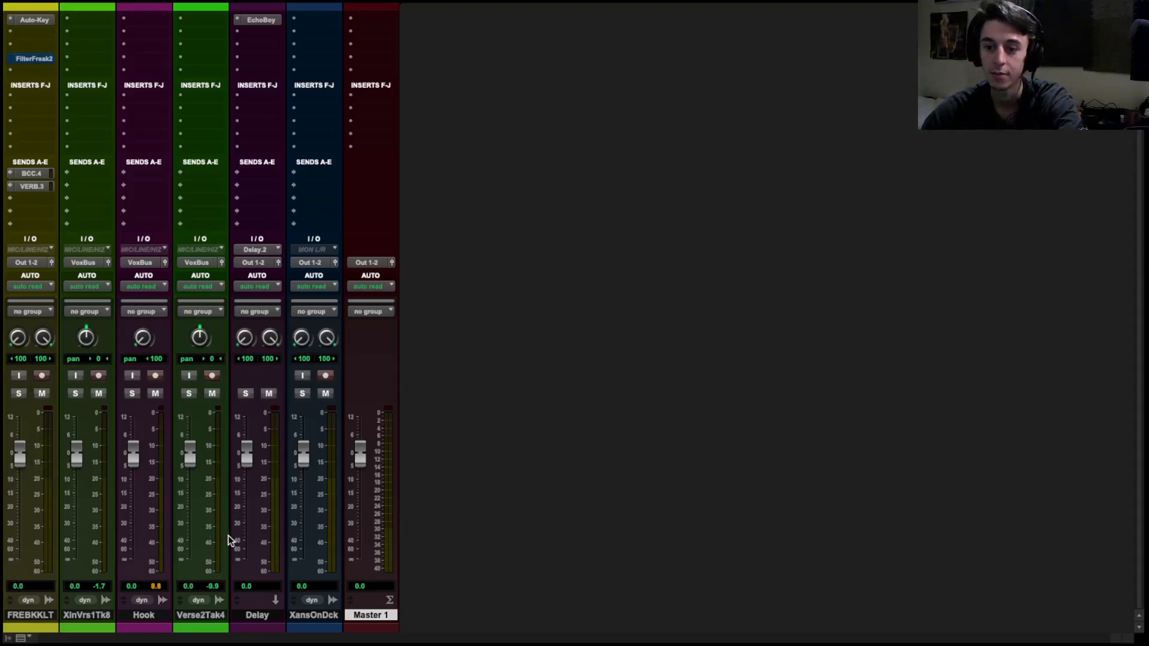
Delete the Delay track from the session.
right_click(278, 615)
click(302, 529)
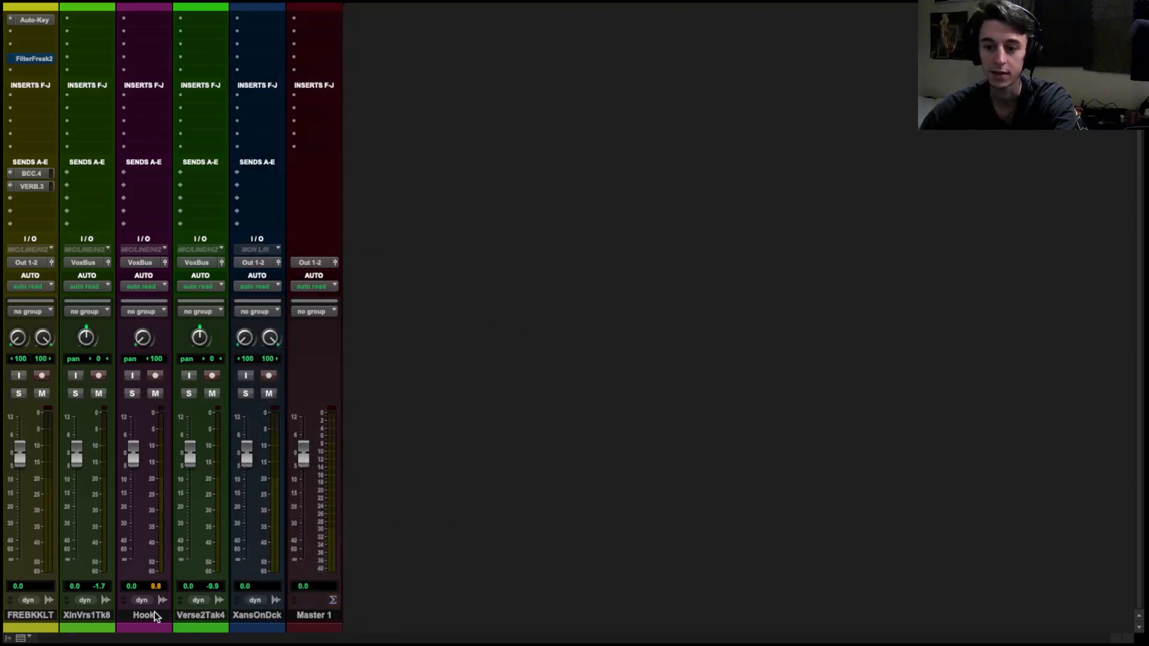
key(ctrl+equal)
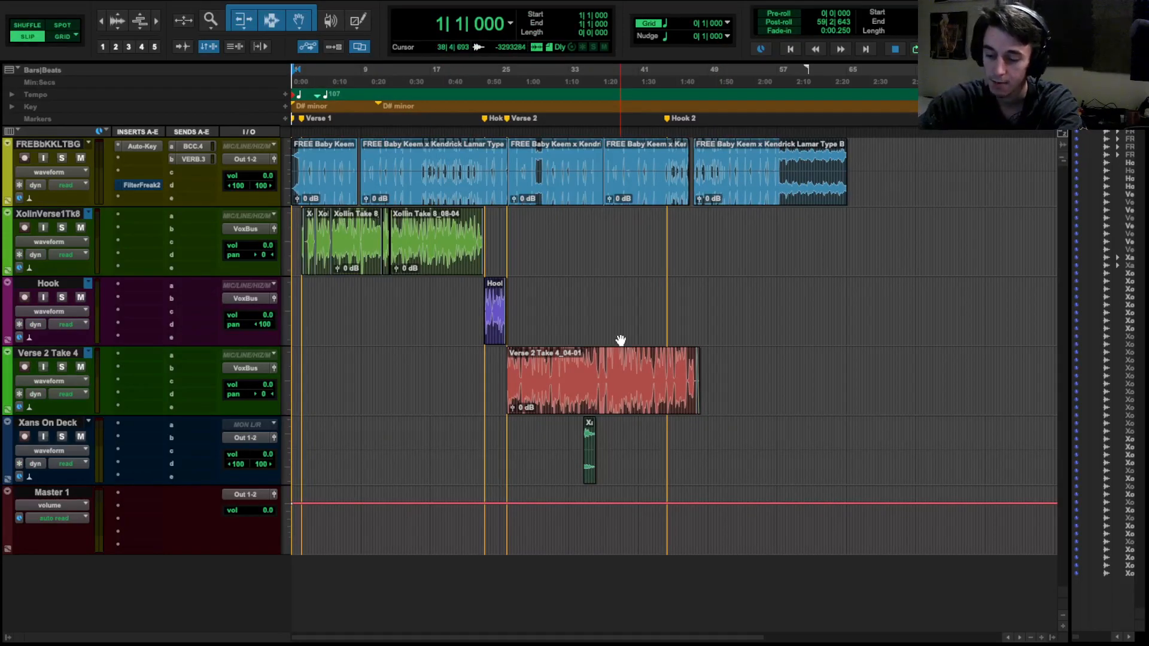
Route the first verse, Hook and Verse 2 tracks to a new stereo aux input track named VoxBus.
key(ctrl+equal)
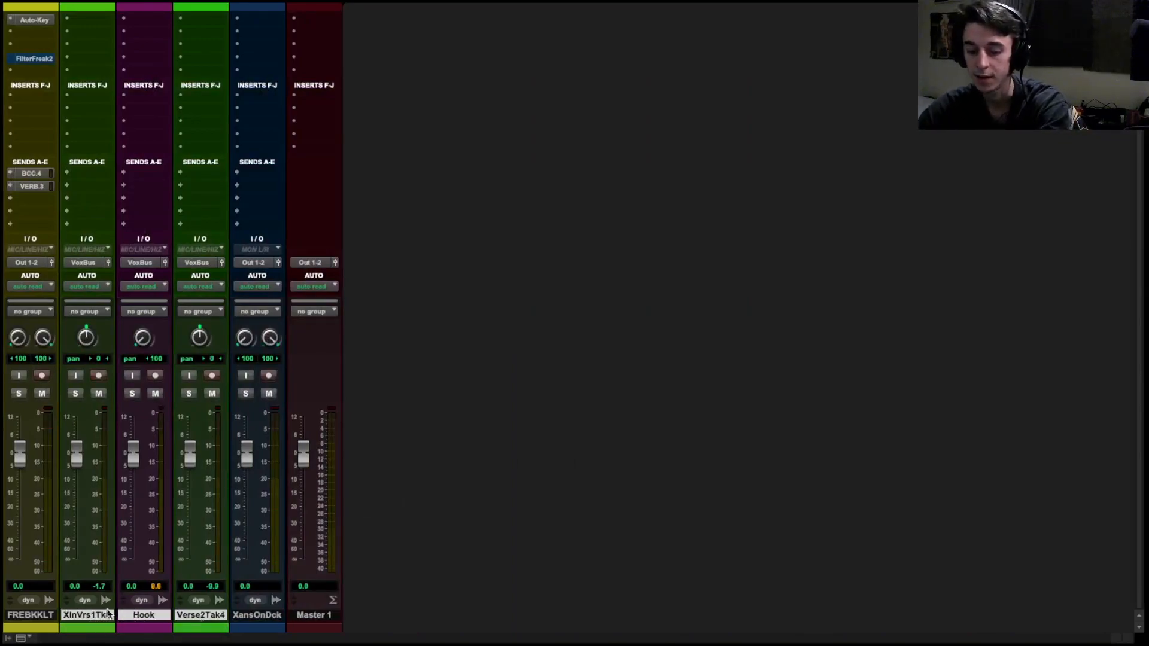
click(209, 262)
click(213, 314)
text(VoxBus)
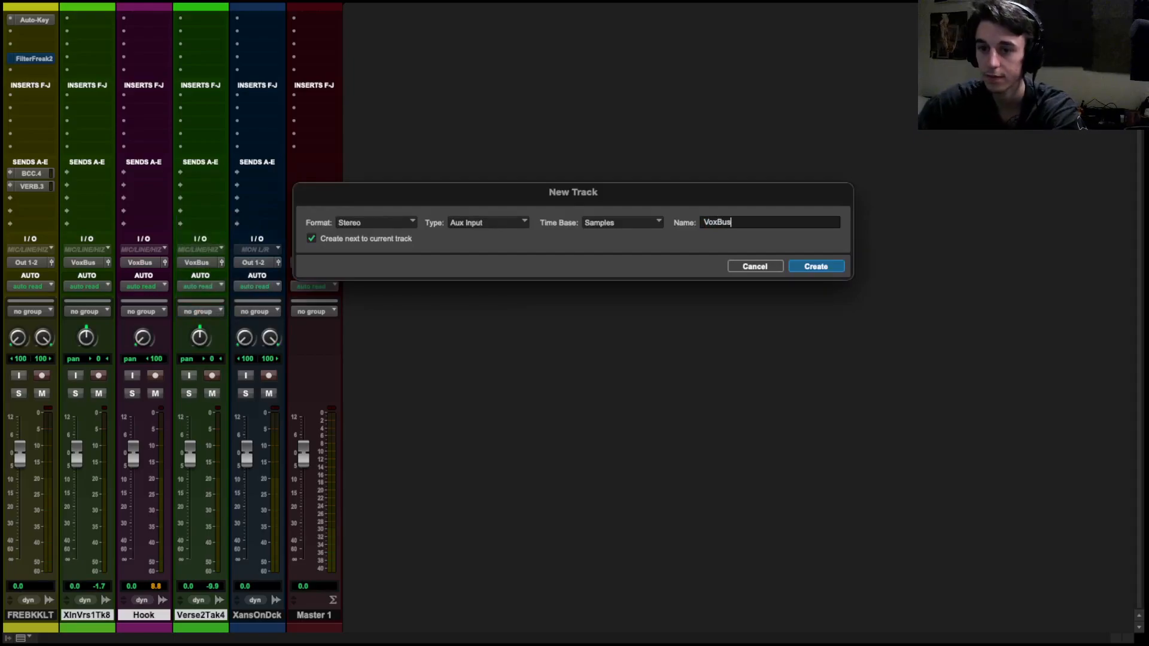
key(Return)
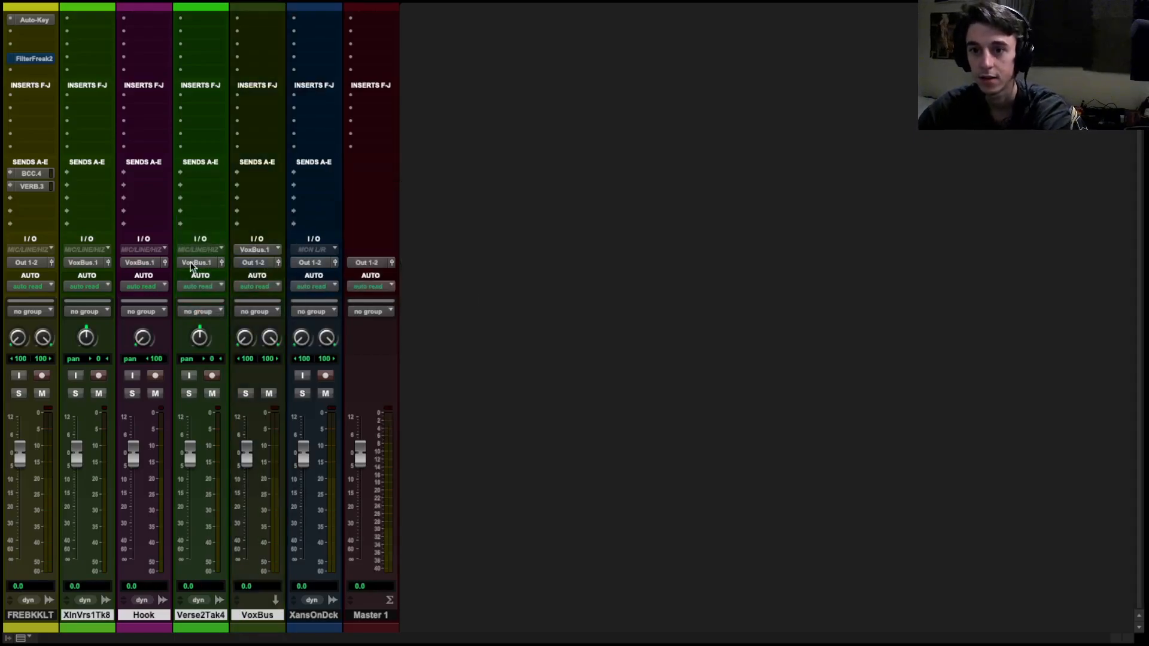
click(270, 616)
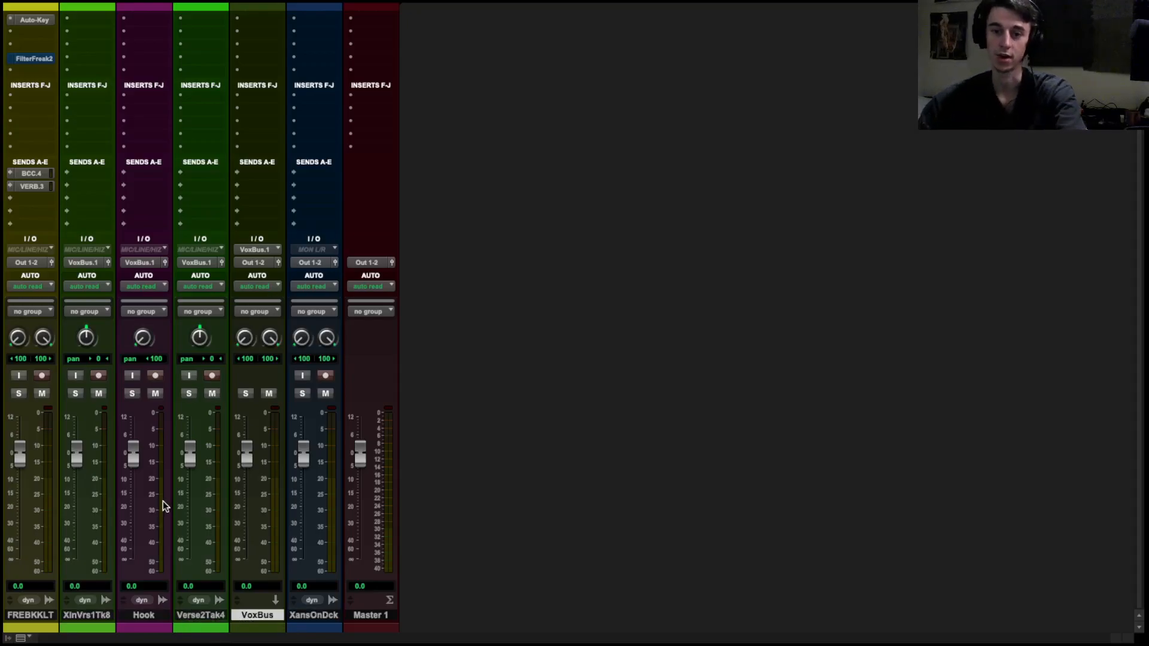
During playback, lower the beat and first verse faders to -5.9 dB, Hook to -5.4 dB, and Verse 2 and VoxBus to -4.9 dB.
key(space)
drag(20, 458, 250, 471)
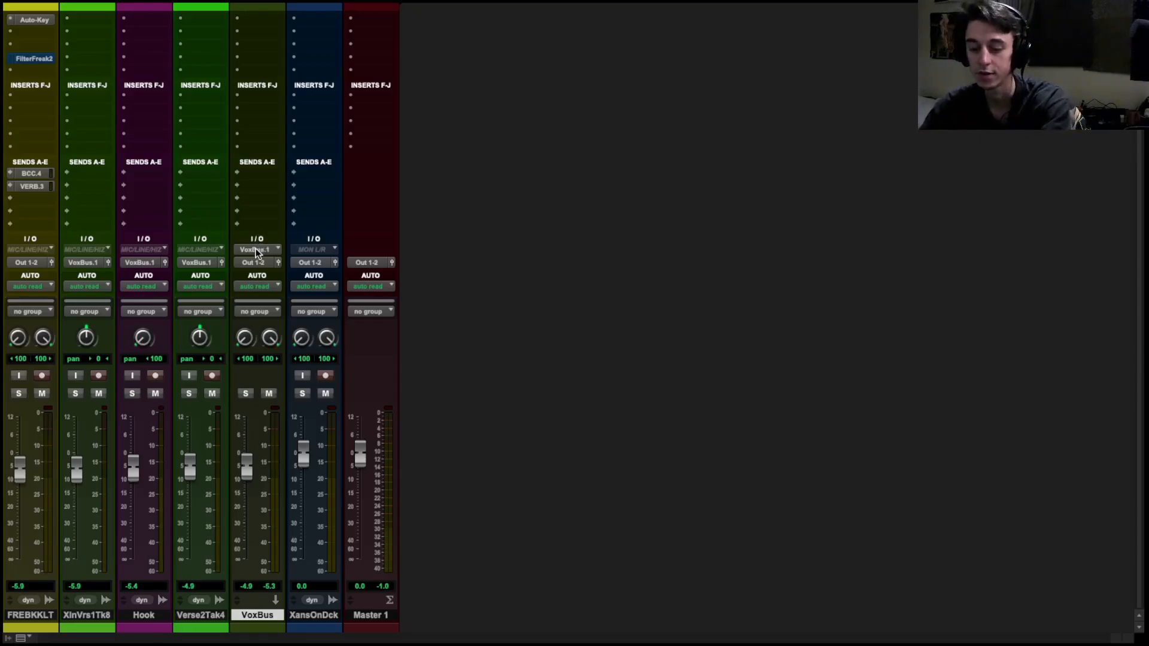
Insert a stereo EQ3 7-Band on the VoxBus track's first insert slot and make the track solo-safe.
scroll(257, 143, up, 3)
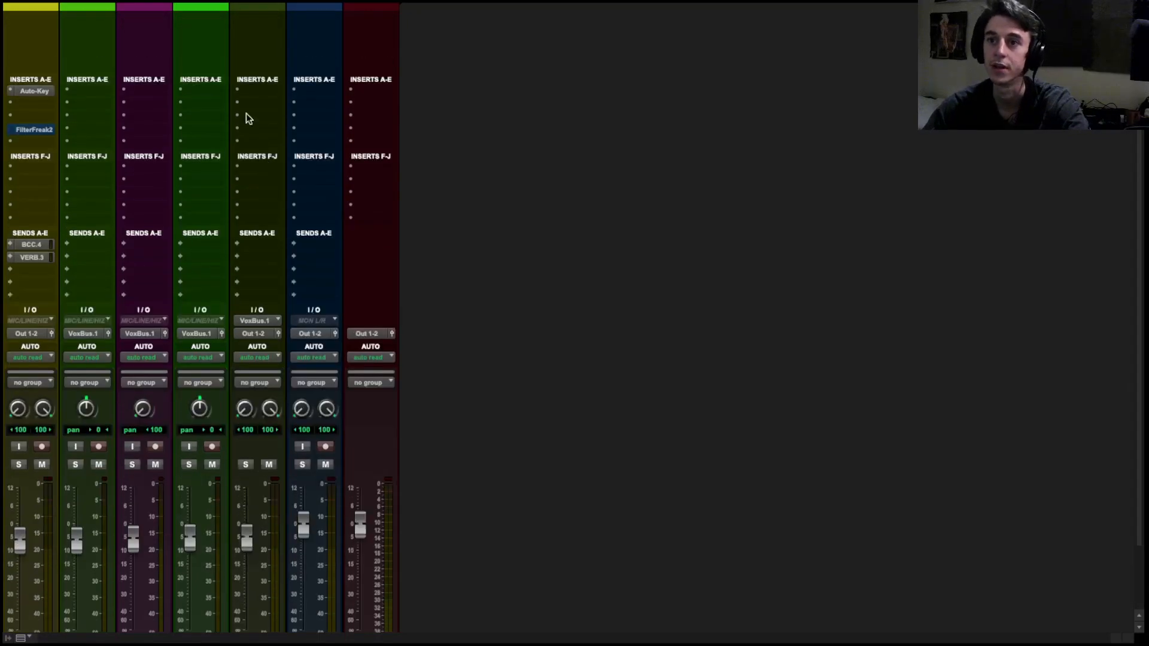
click(252, 91)
mouse_move(314, 91)
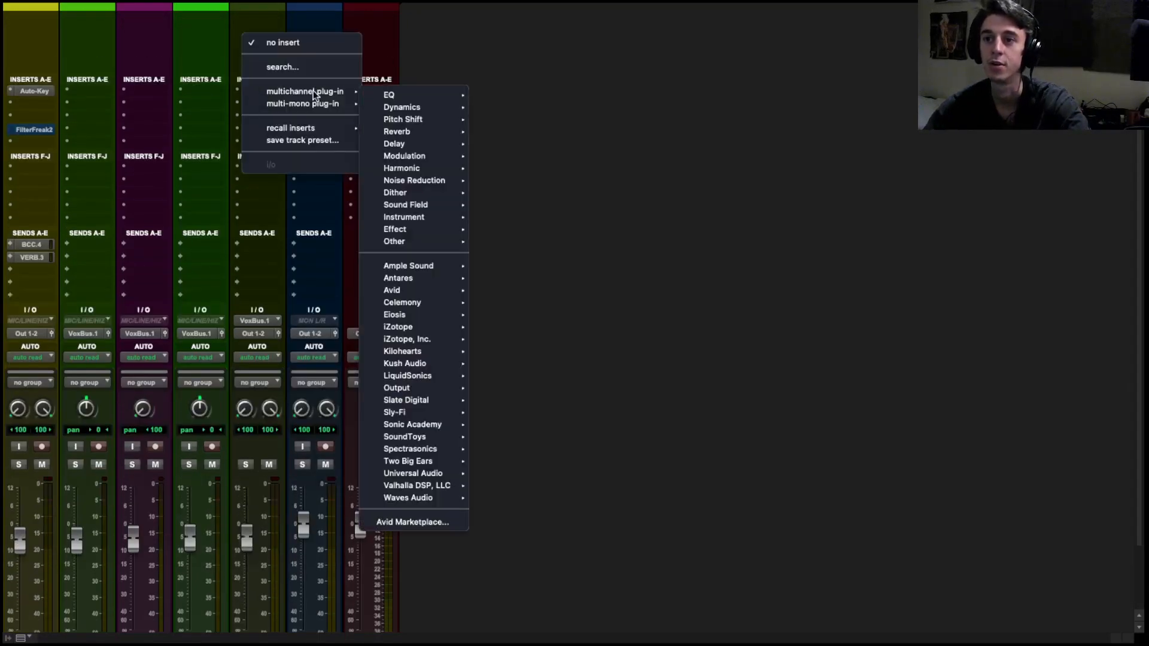
mouse_move(415, 100)
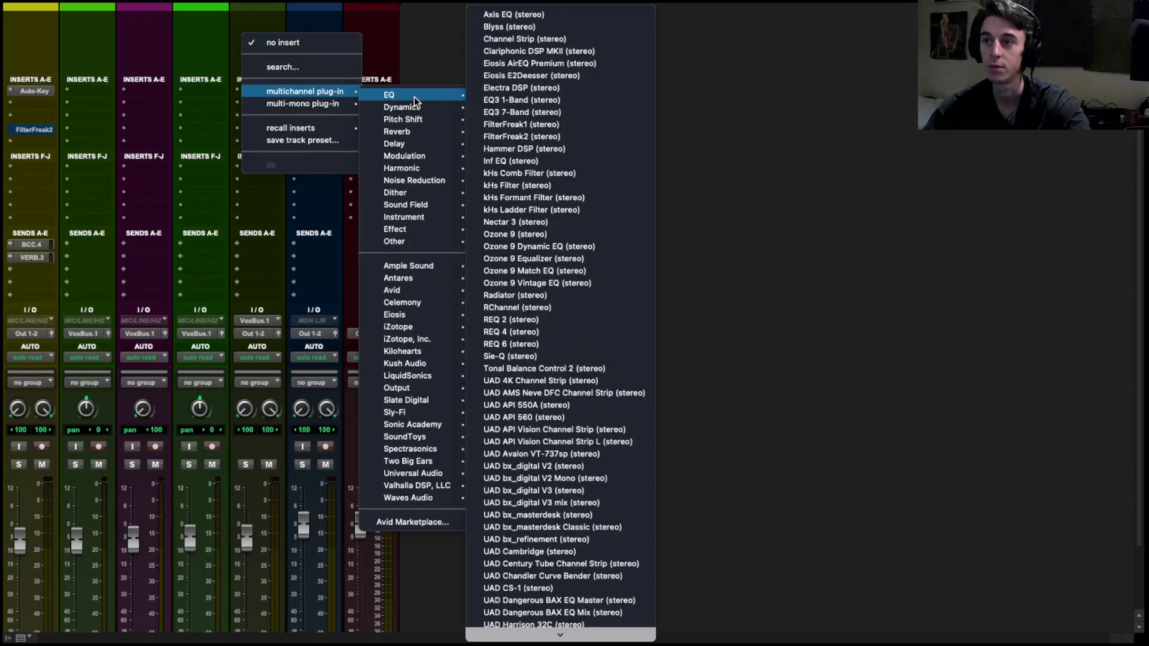
click(522, 112)
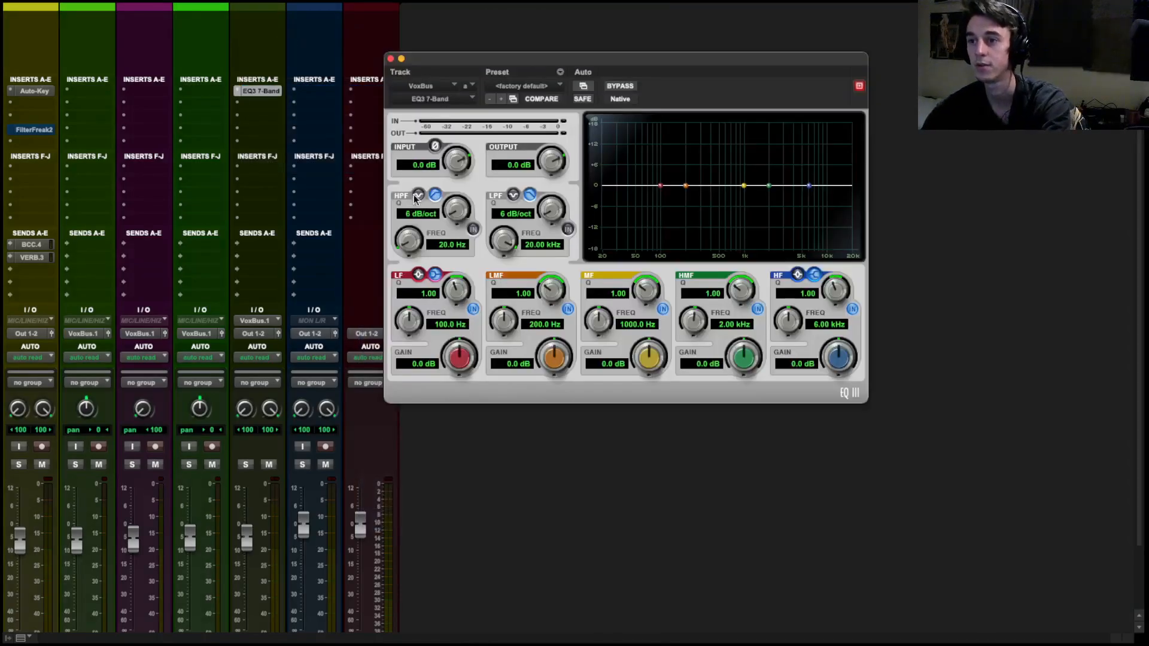
click(592, 447)
scroll(604, 469, down, 3)
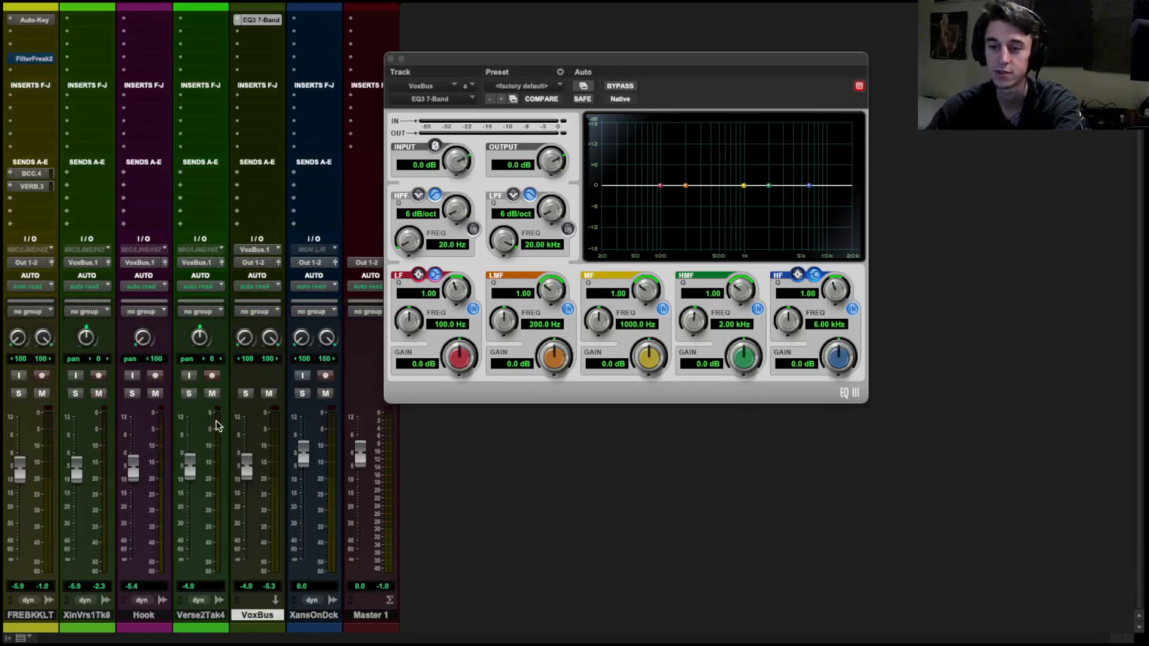
super+click(245, 393)
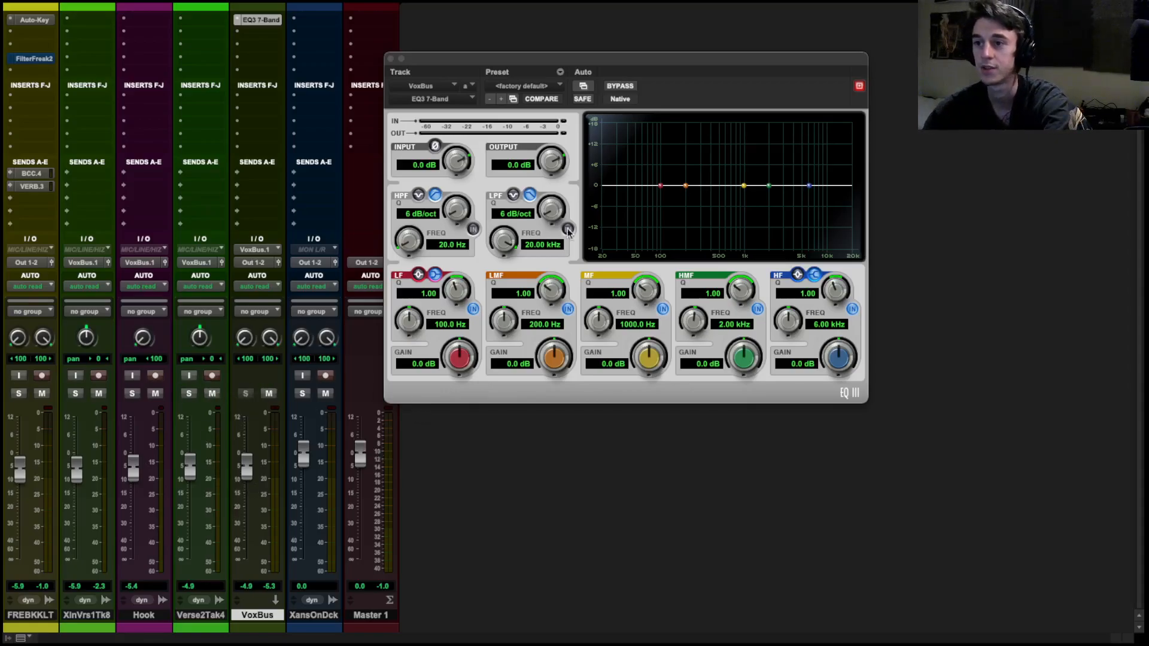
Enable the VoxBus EQ's high-pass filter with a 24 dB/oct slope at about 44.9 Hz.
click(473, 230)
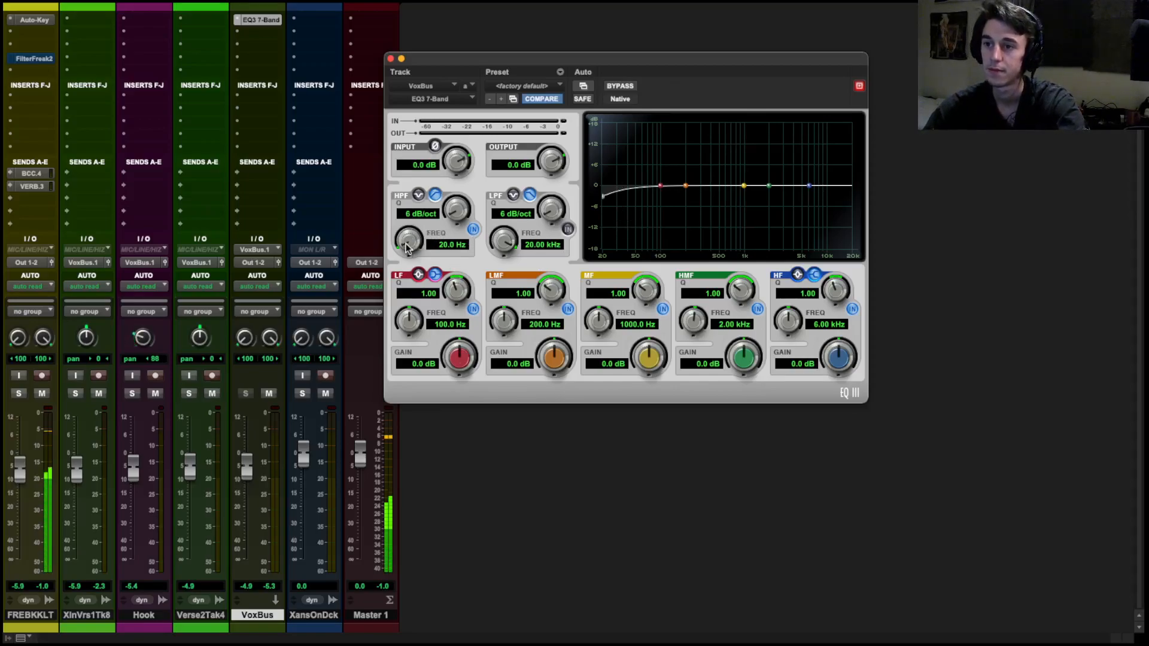
mouse_move(410, 246)
mouse_down()
mouse_move(412, 221)
mouse_move(411, 239)
mouse_up()
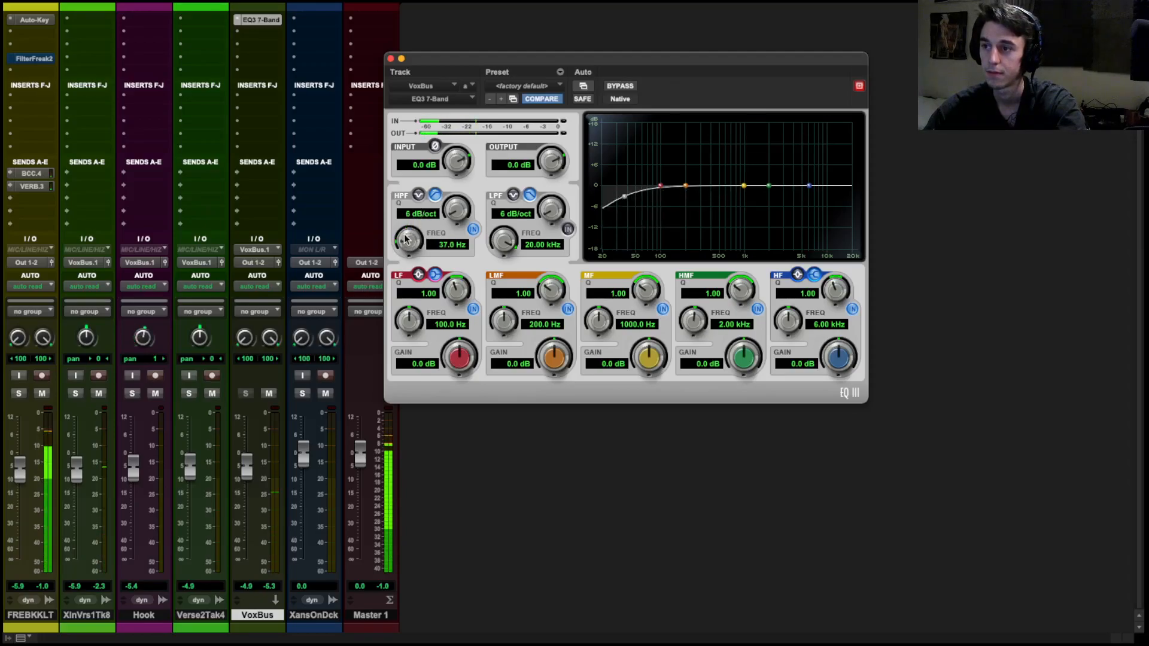
drag(460, 210, 497, 150)
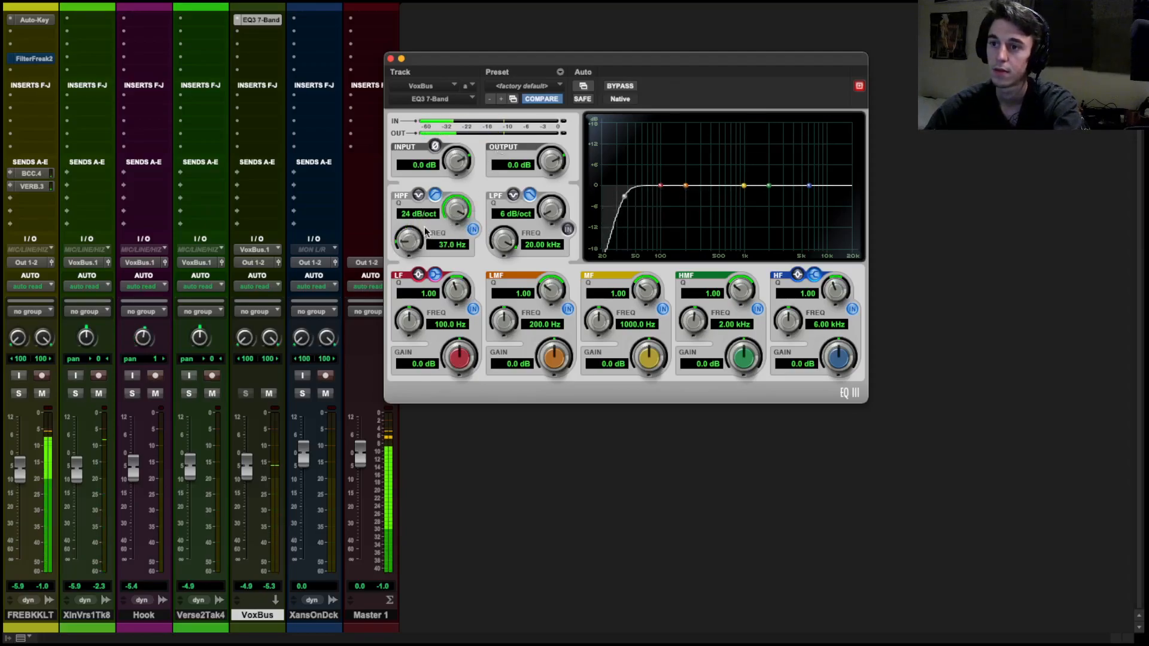
drag(418, 234, 423, 232)
Cut the LMF band about 5.9 dB at 208.1 Hz and the MF band about 2.0 dB at 684.7 Hz, both with Q 10.
mouse_move(685, 185)
mouse_down()
mouse_move(687, 128)
mouse_move(687, 207)
mouse_up()
drag(555, 289, 557, 266)
mouse_move(744, 186)
mouse_down()
mouse_move(730, 115)
mouse_move(730, 194)
mouse_up()
drag(648, 291, 648, 270)
Cut the HMF band about 3.2 dB at 2.25 kHz with Q 10 and boost the HF shelf about 2.6 dB at 6.20 kHz.
mouse_move(769, 186)
mouse_down()
mouse_move(775, 105)
mouse_move(773, 206)
mouse_up()
drag(738, 285, 738, 263)
drag(774, 207, 811, 176)
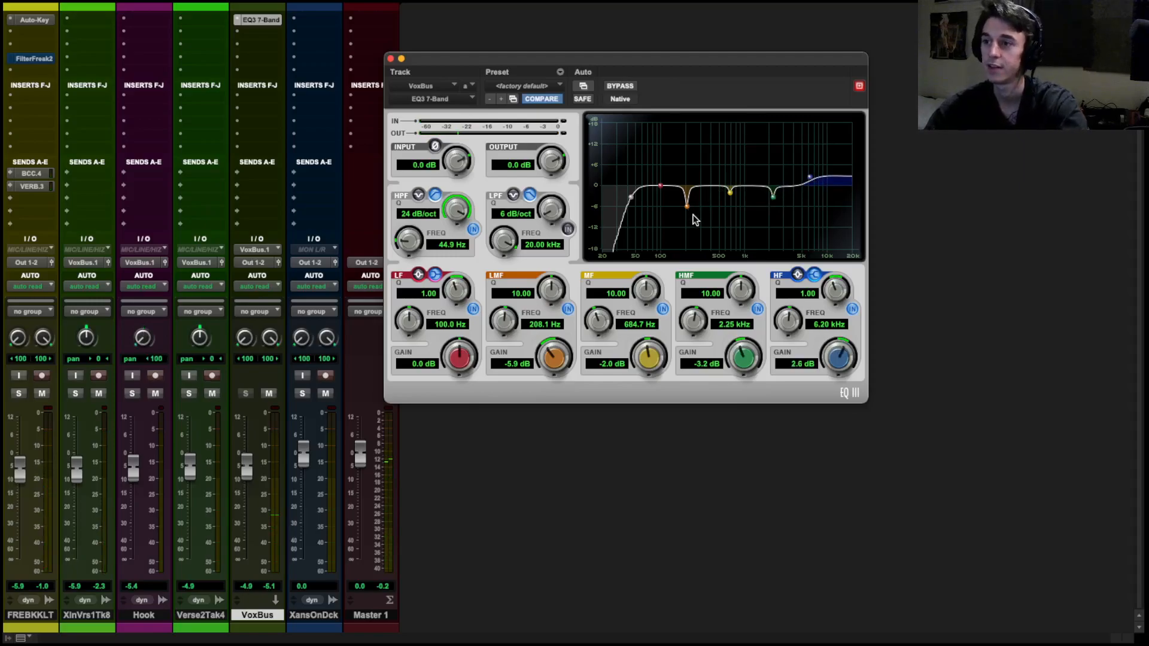
Adjust the LMF gain to -6.1 dB and the MF band to 671.3 Hz at -2.6 dB, and close the EQ.
drag(689, 210, 687, 211)
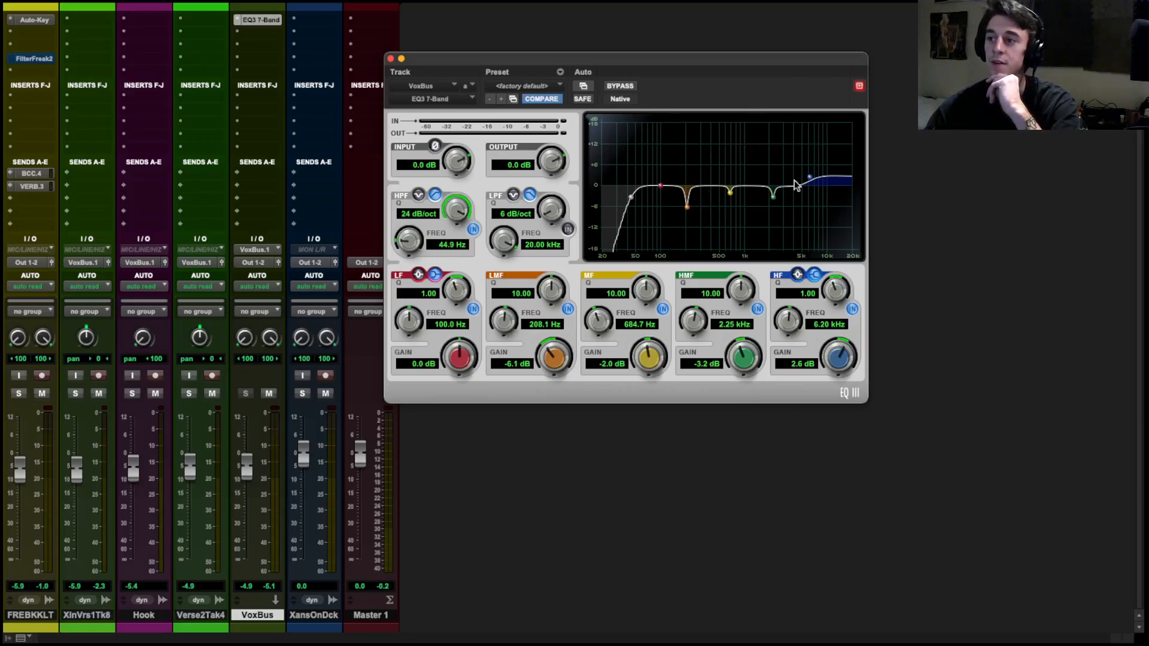
drag(731, 197, 730, 198)
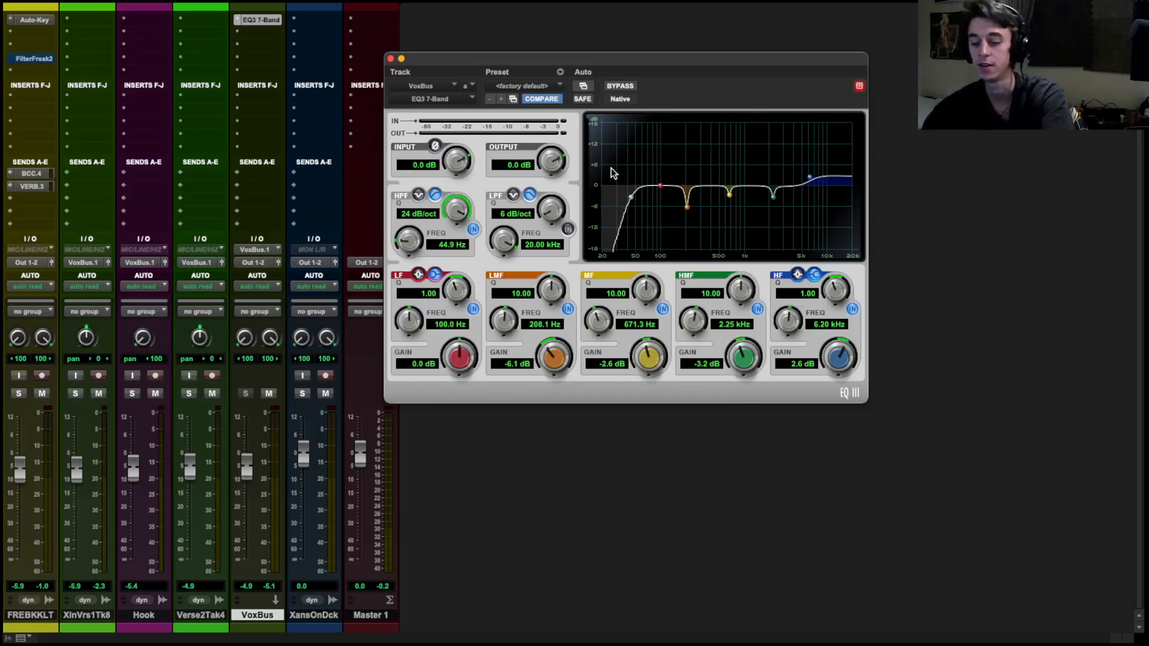
click(389, 58)
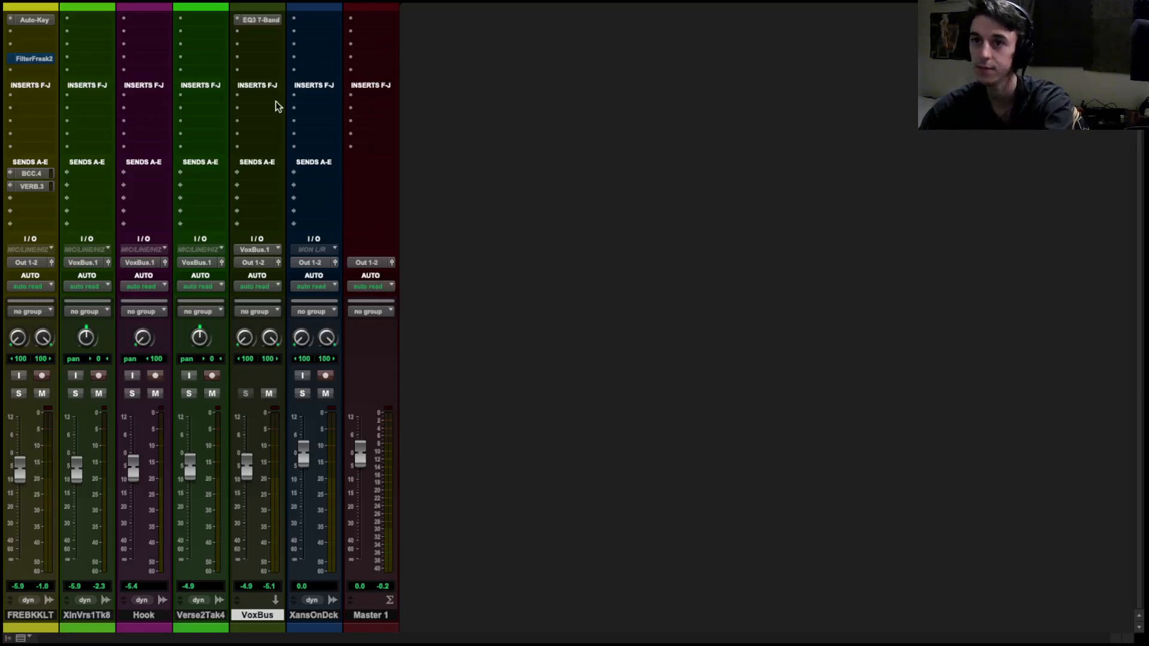
Insert a stereo UAD Teletronix LA-2 after the EQ on VoxBus and adjust its Peak Reduction during playback.
click(262, 34)
mouse_move(323, 34)
mouse_move(390, 49)
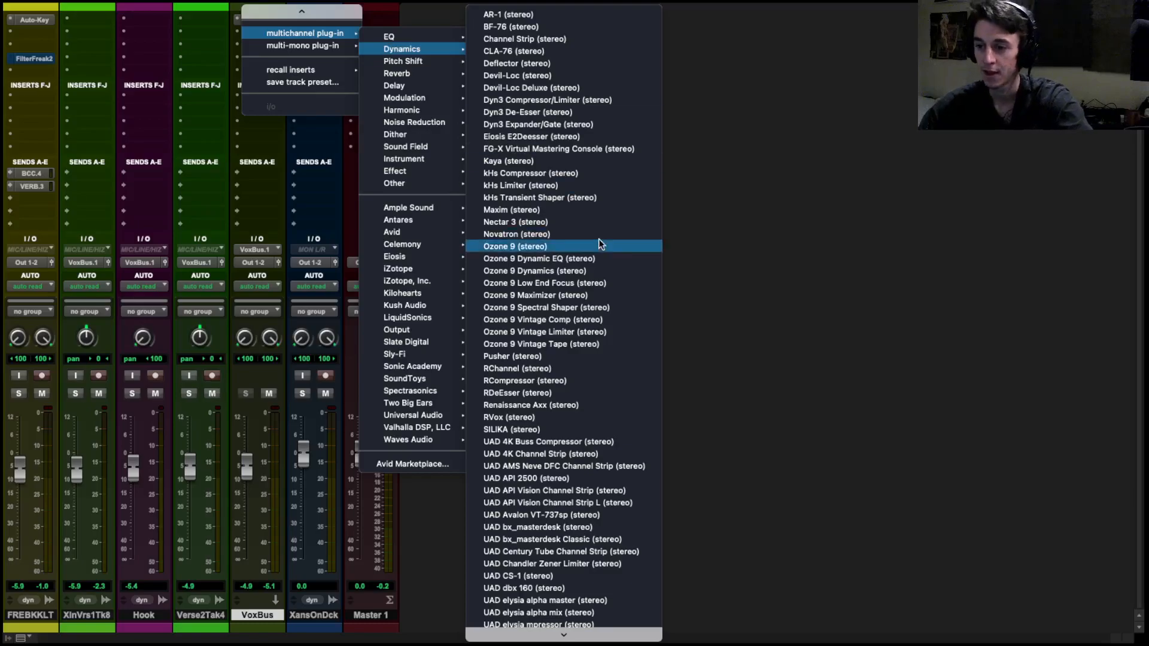
scroll(598, 238, down, 10)
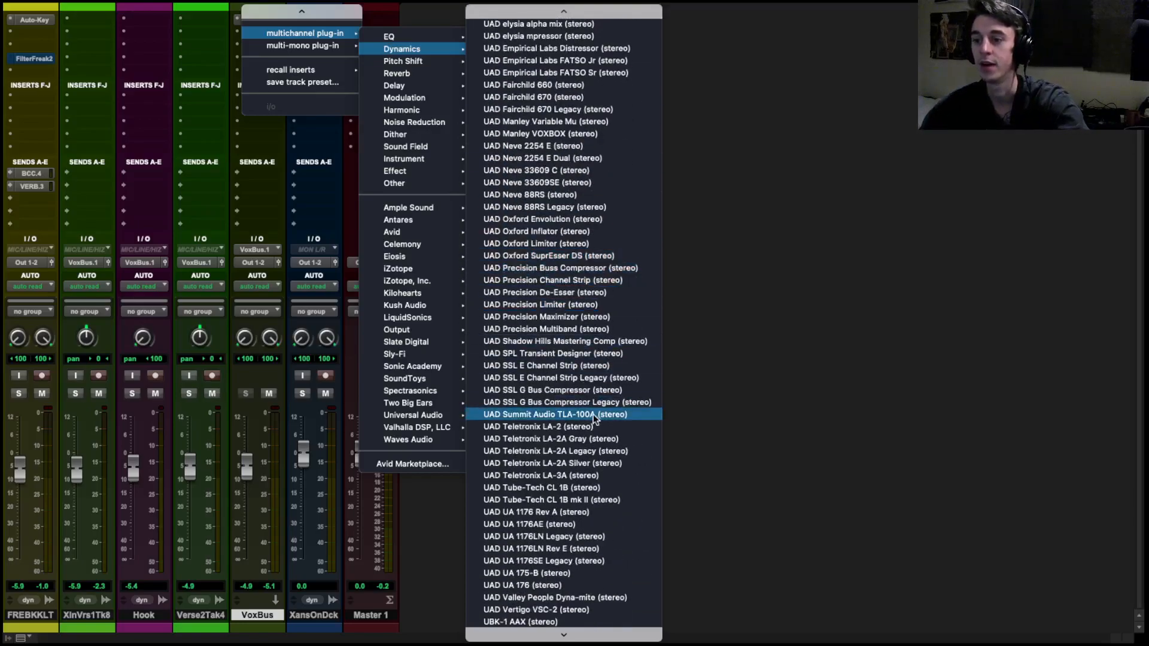
key(Escape)
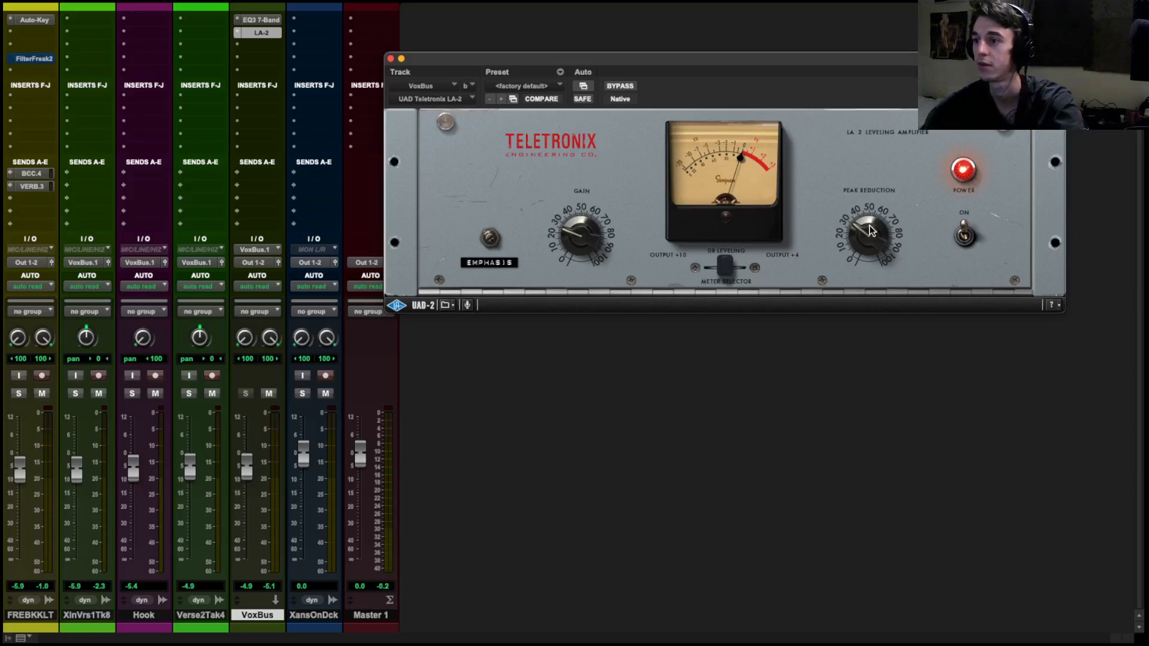
drag(861, 236, 881, 205)
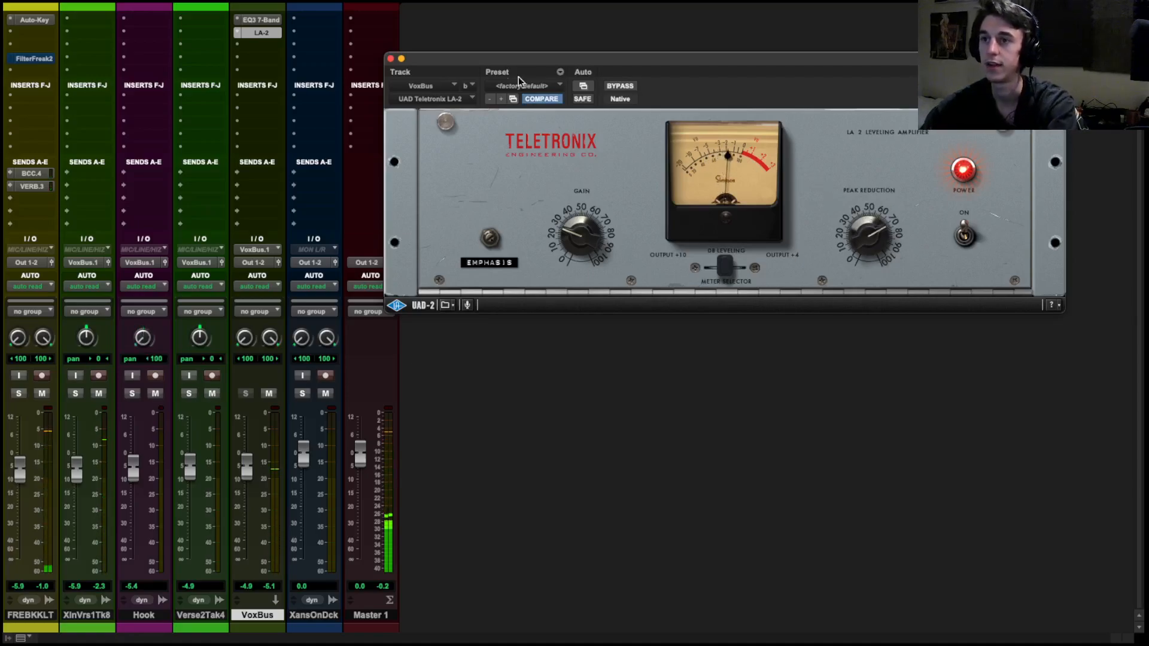
click(391, 59)
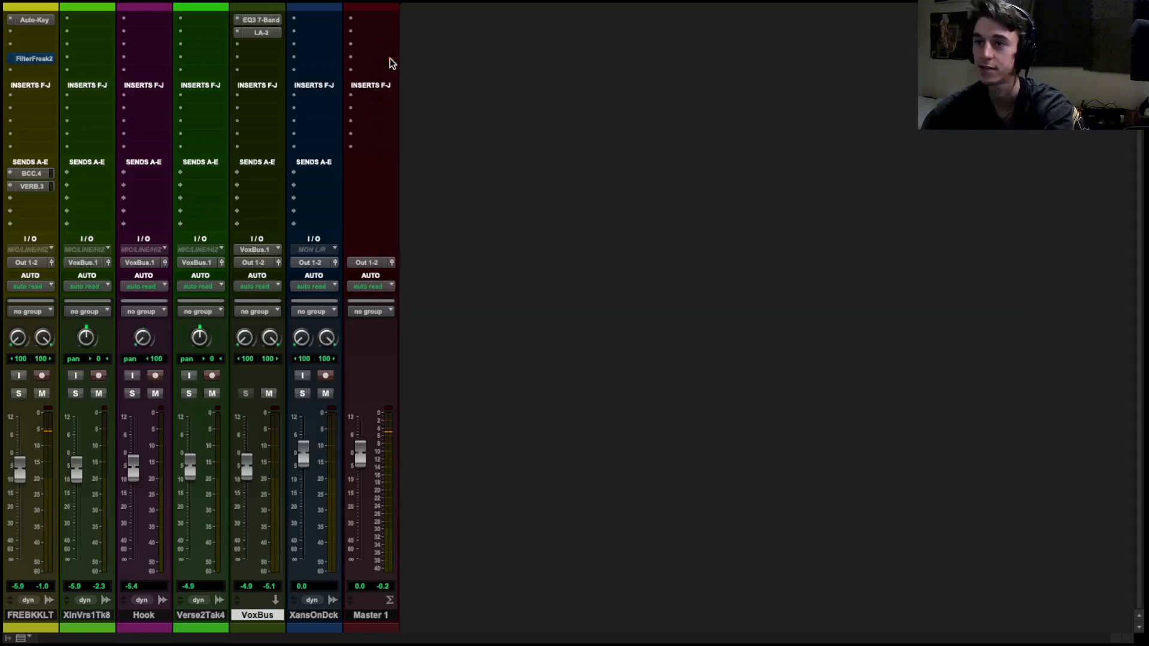
Insert a second stereo EQ3 7-Band after the LA-2 on VoxBus, boosting MF 0.3 dB at 632.5 Hz and HF 3.0 dB at 6.58 kHz.
click(249, 47)
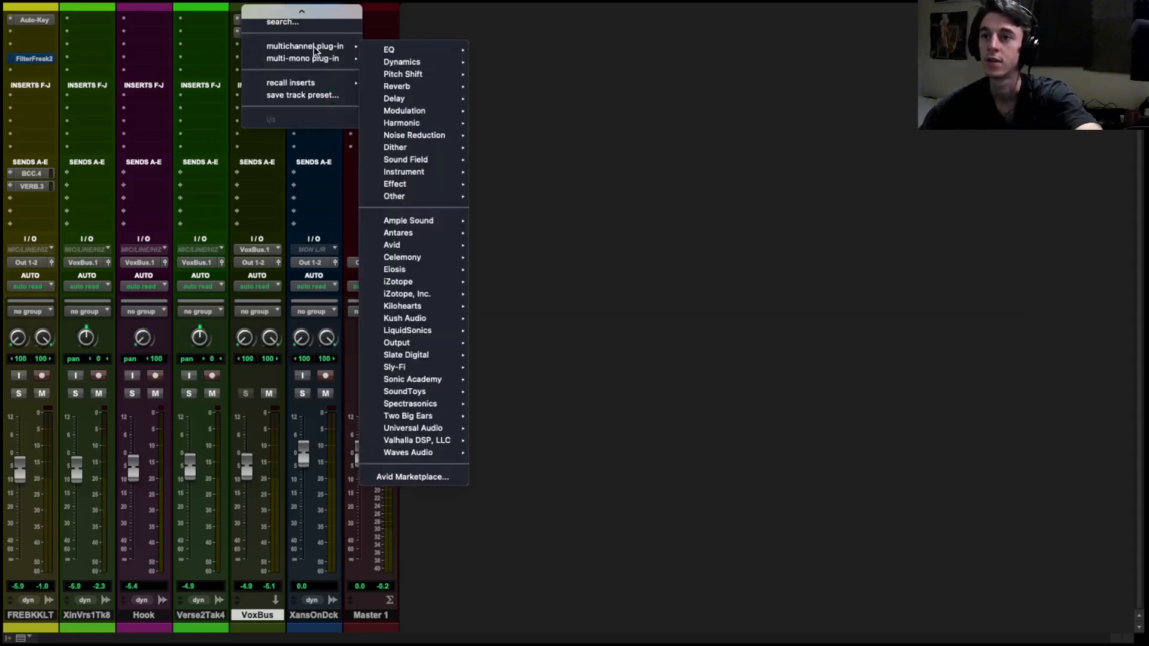
mouse_move(438, 54)
click(522, 112)
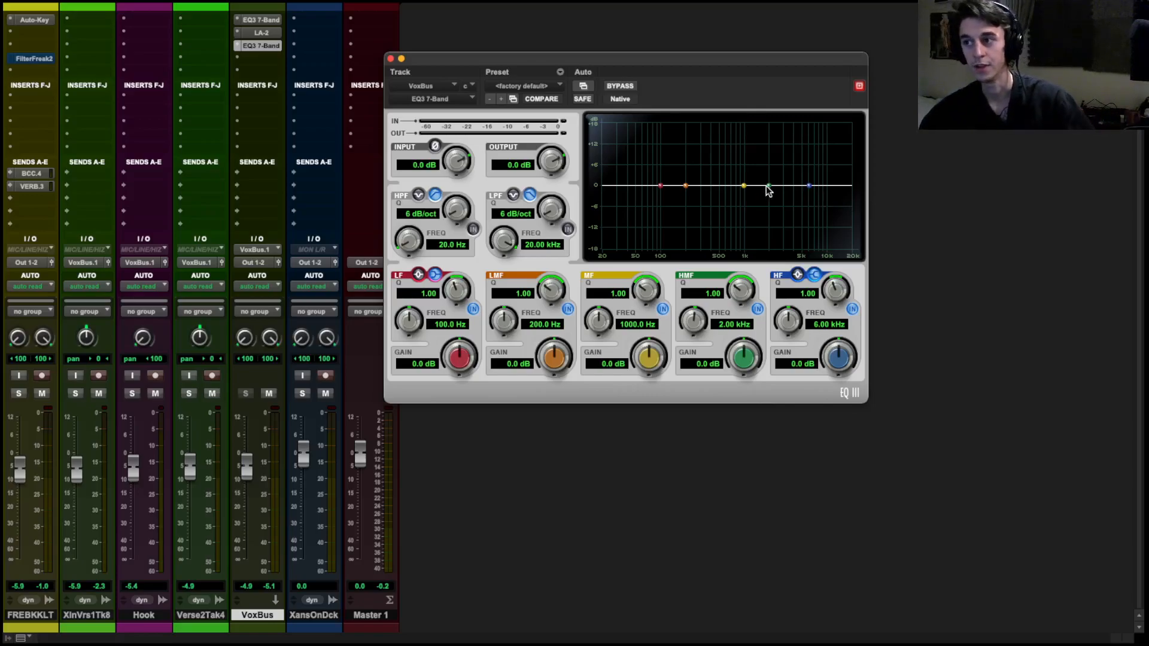
drag(769, 186, 726, 184)
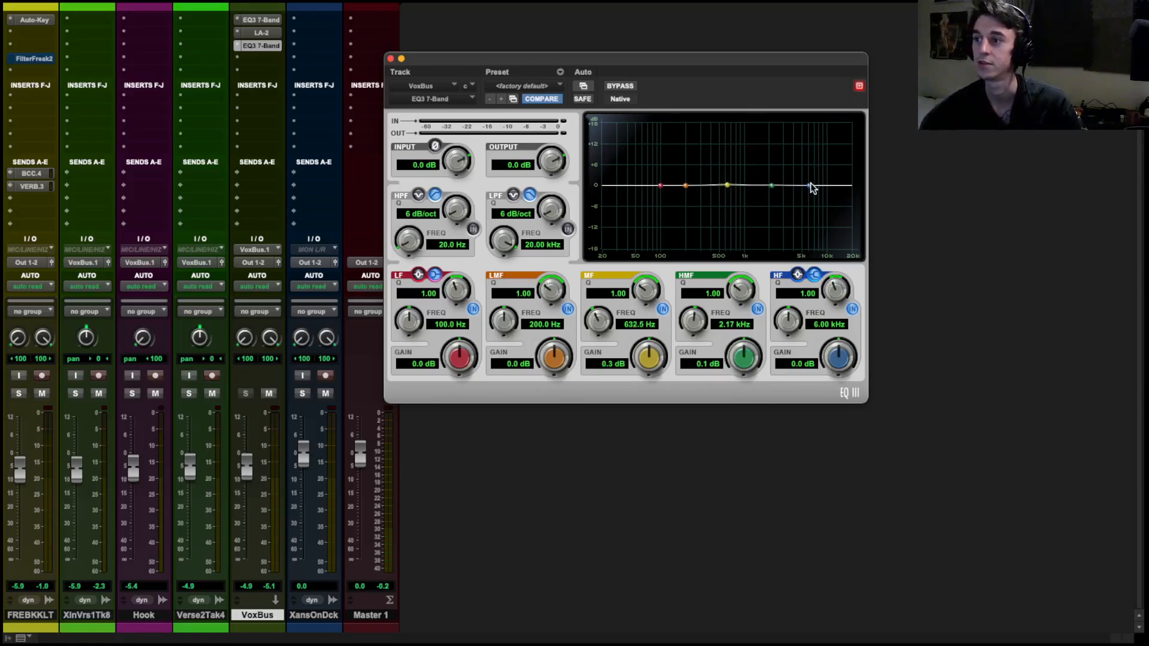
drag(811, 185, 811, 175)
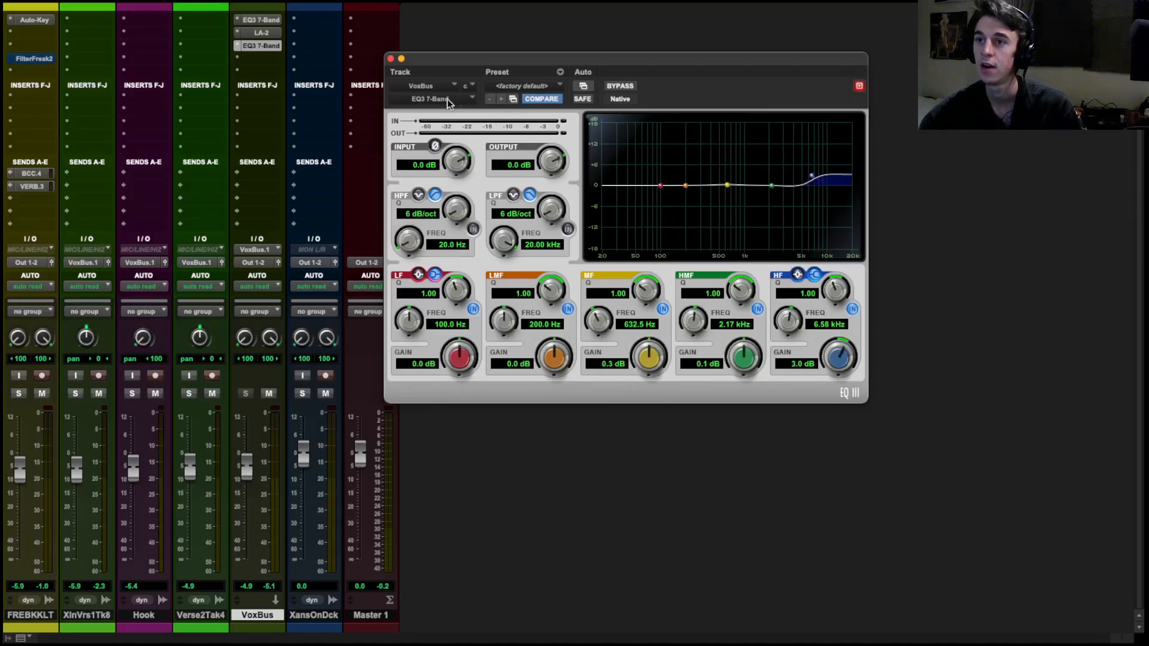
click(390, 58)
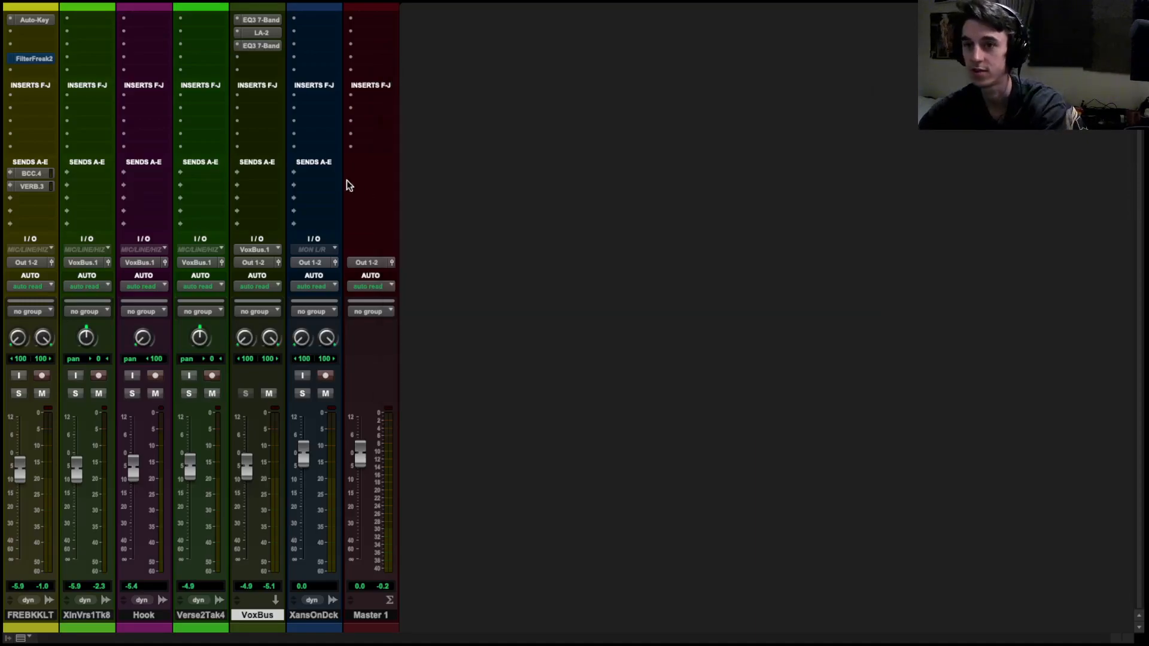
Insert a stereo UAD Pultec EQP-1A after the second EQ3 7-Band on VoxBus.
click(263, 59)
mouse_move(302, 59)
mouse_move(390, 62)
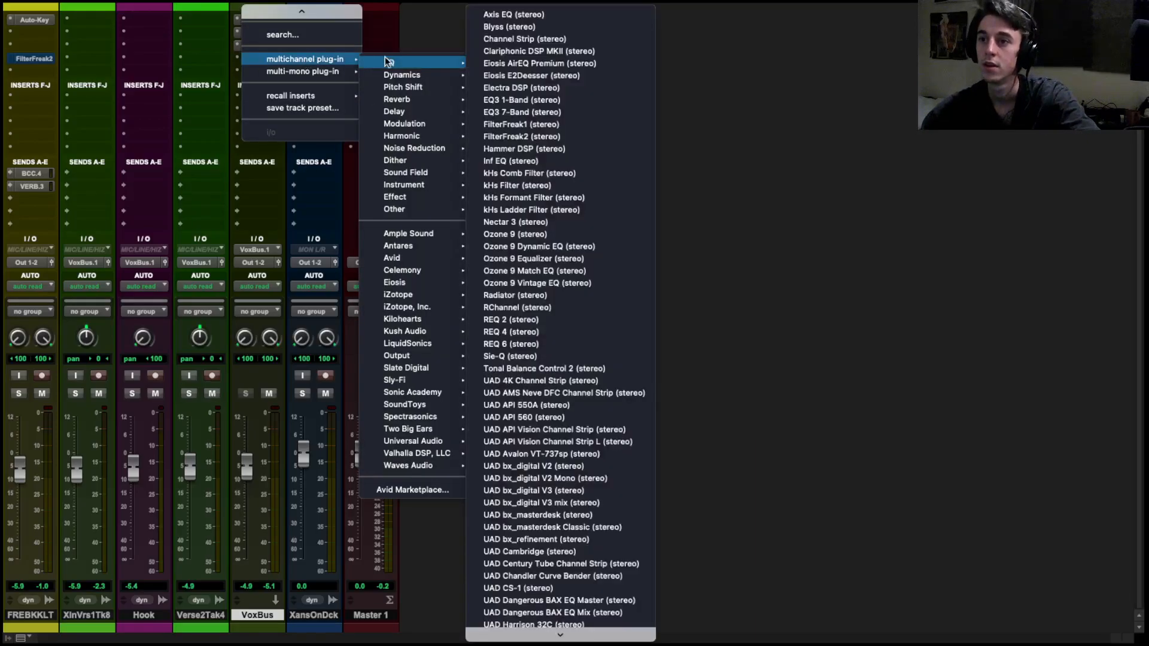
scroll(580, 497, down, 5)
scroll(580, 497, down, 3)
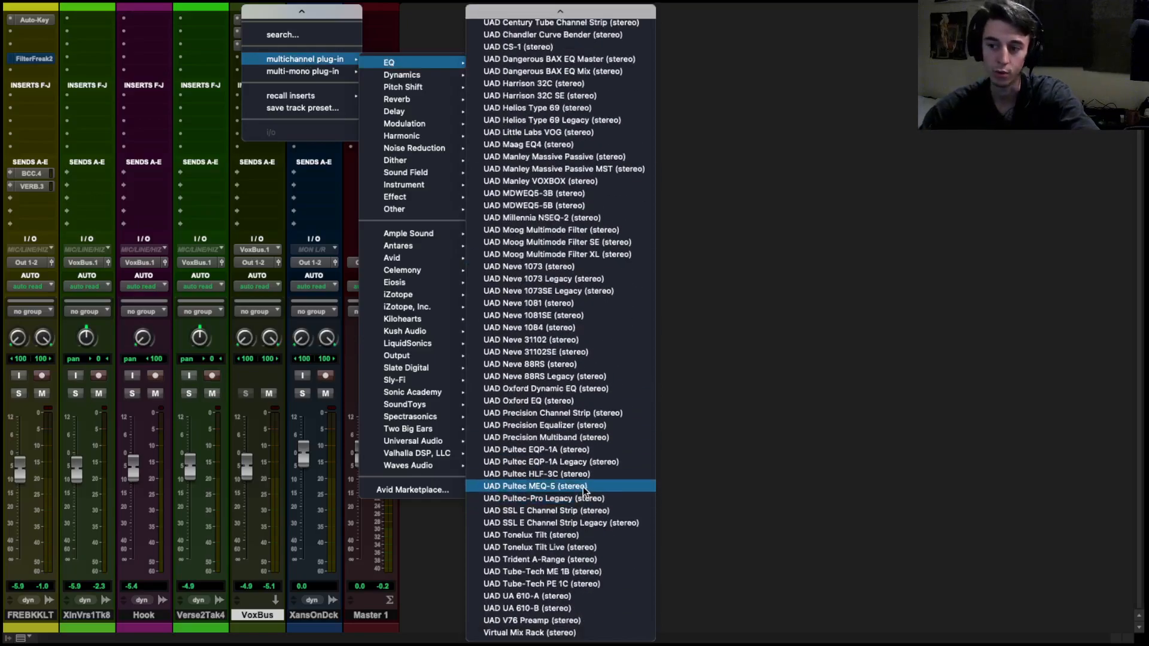
click(550, 450)
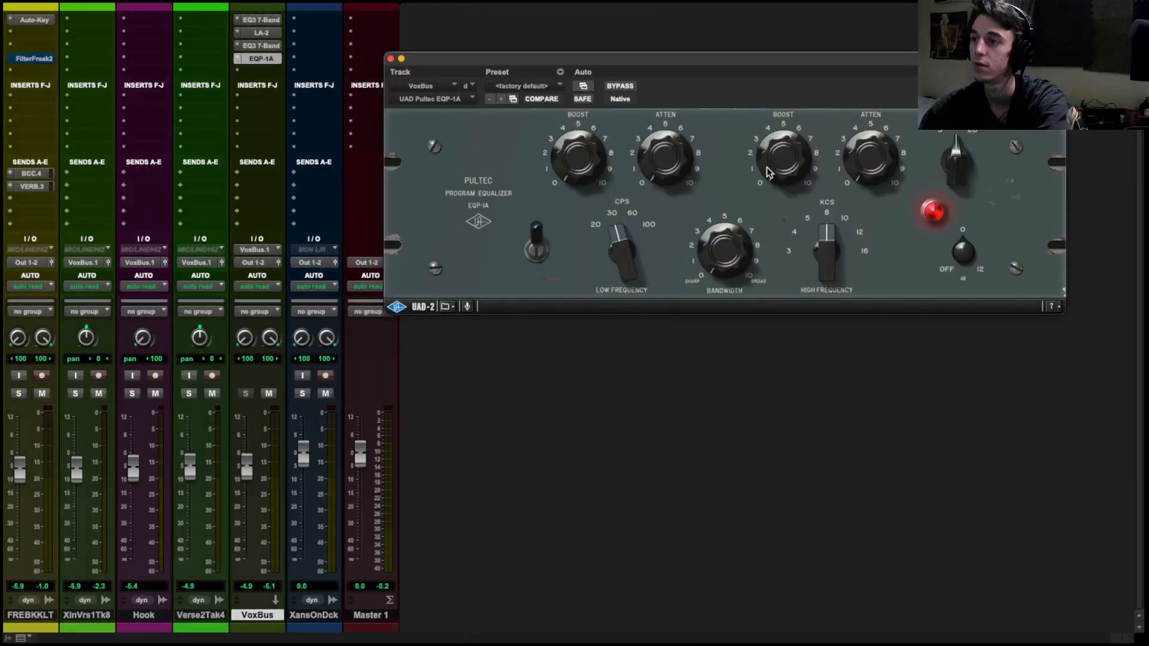
Set the Pultec's high frequency to 10 KCS with slight attenuation and its low frequency to 100 CPS with boost about 2, and close it.
drag(821, 227, 838, 225)
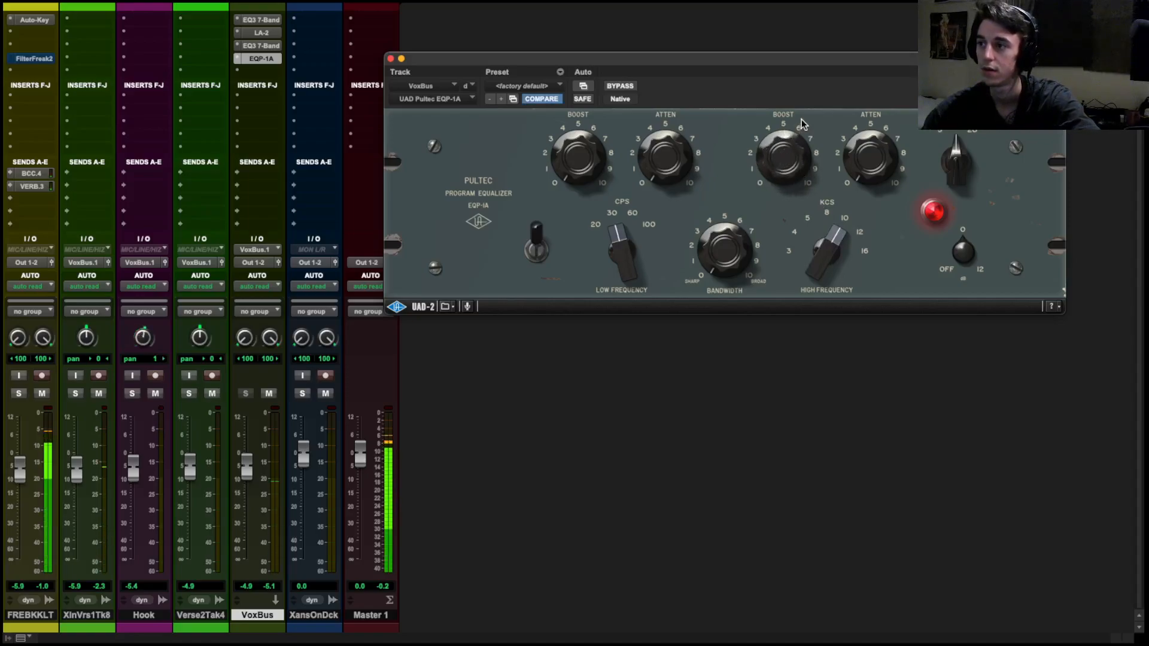
drag(783, 157, 783, 151)
drag(866, 164, 863, 143)
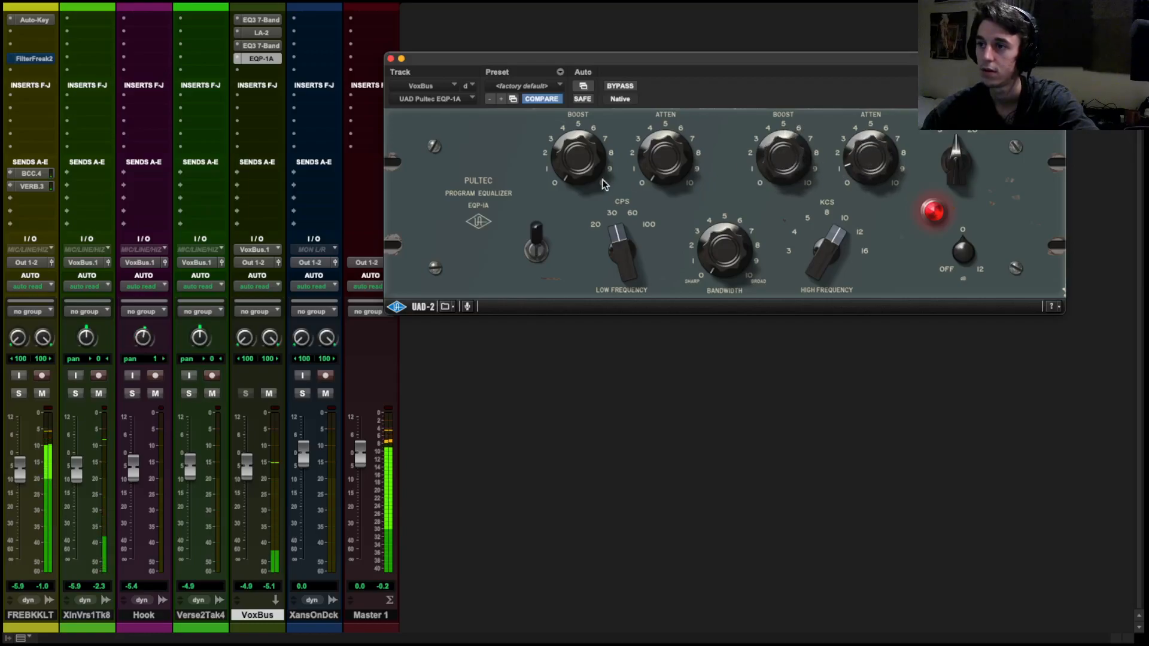
drag(642, 248, 668, 182)
drag(581, 161, 565, 120)
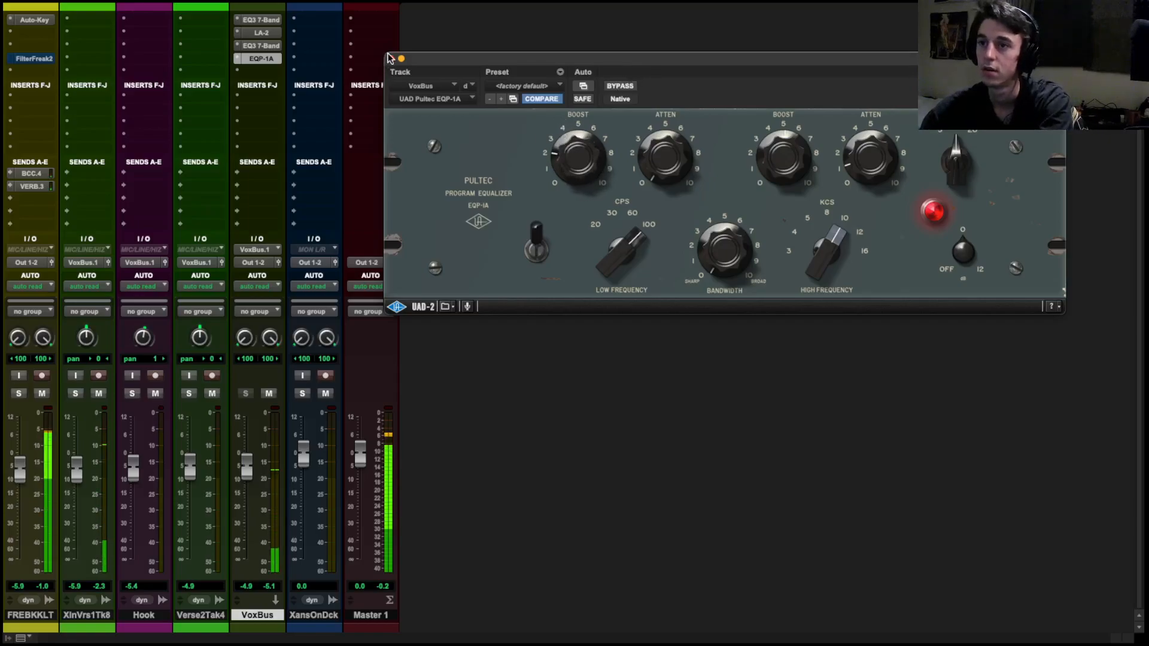
click(390, 57)
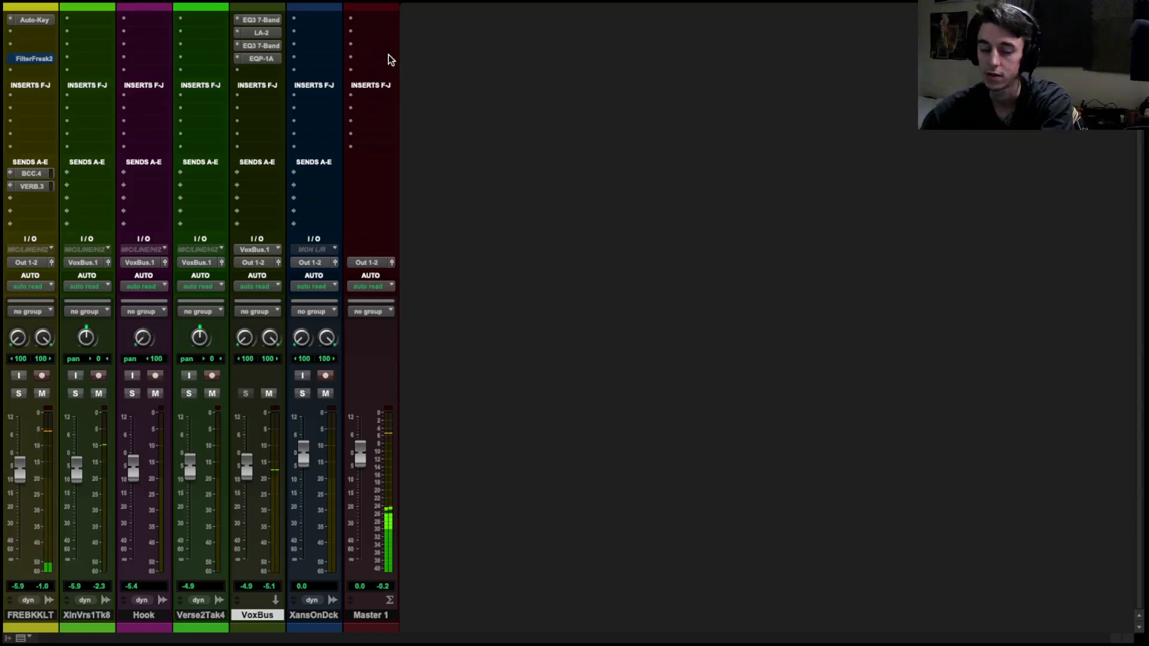
Insert a stereo UAD UA 1176AE after the EQP-1A on VoxBus.
click(263, 70)
mouse_move(338, 72)
mouse_move(401, 90)
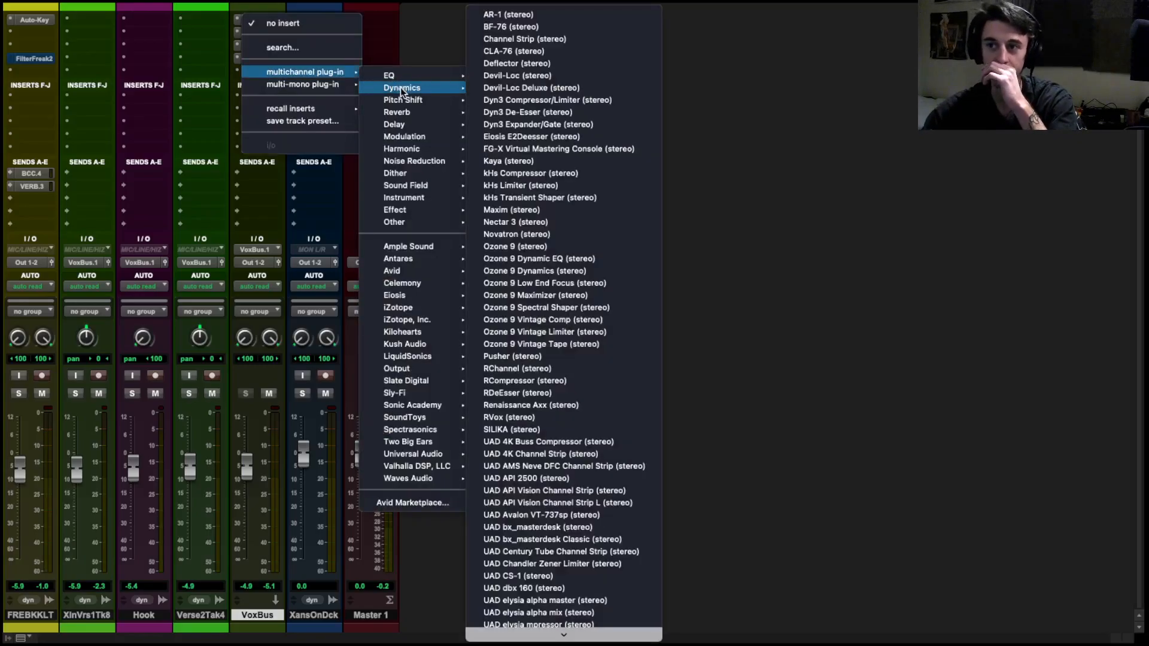
scroll(565, 206, down, 15)
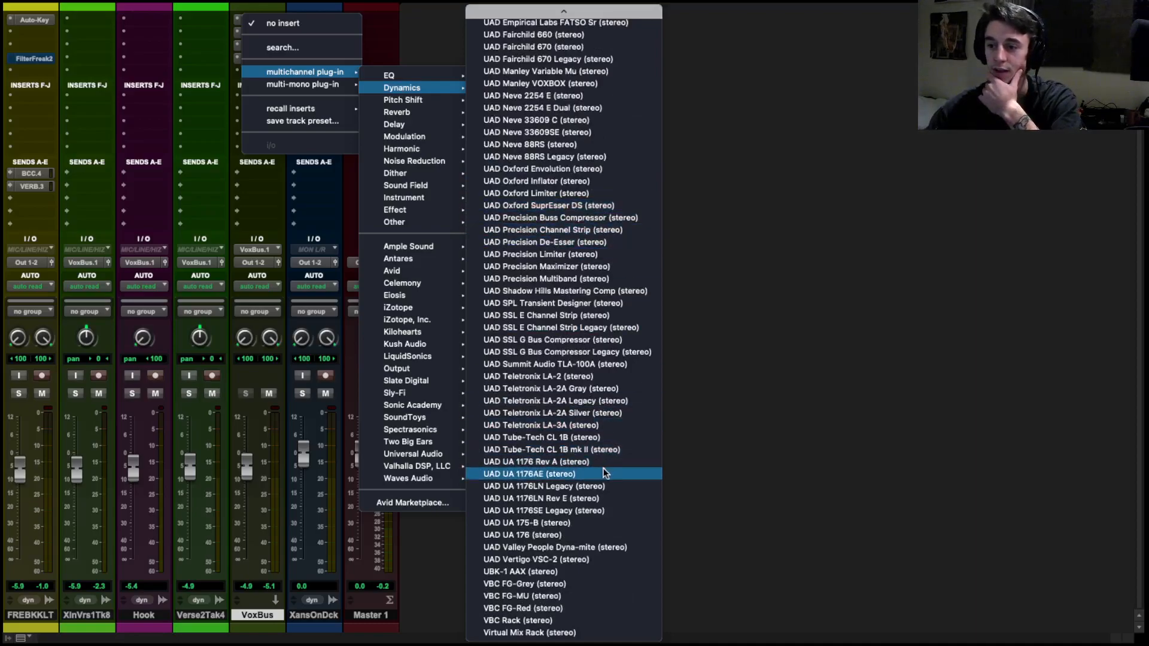
click(570, 476)
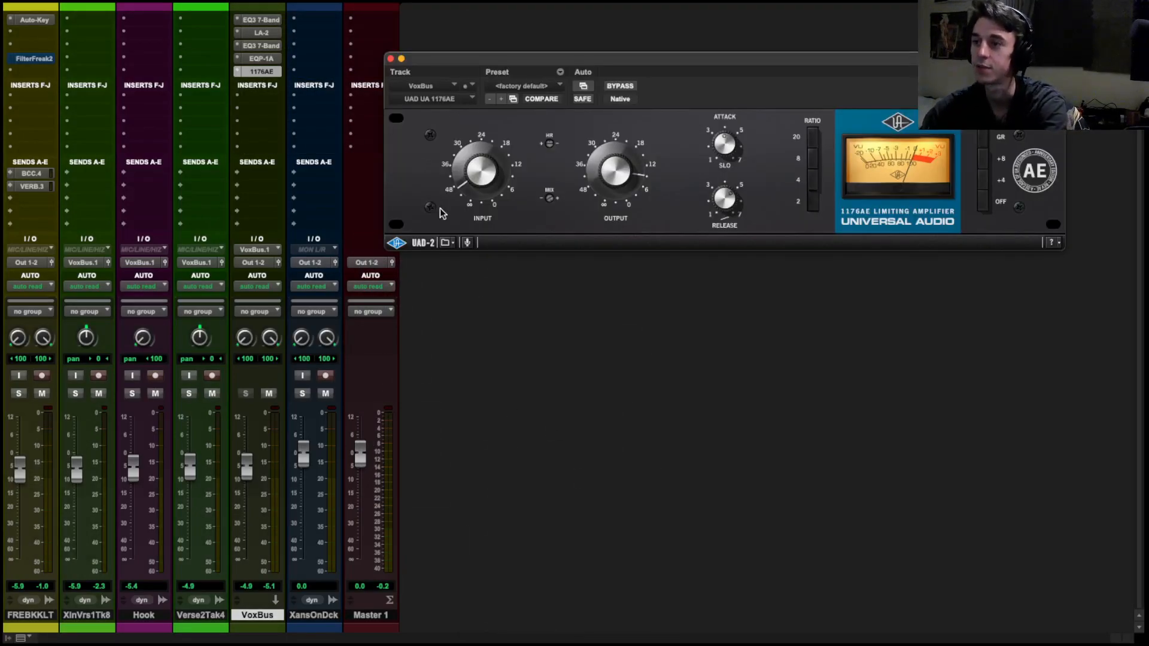
Adjust the 1176AE's attack, release and input, set its output to about 6 during playback, and close it.
drag(718, 146, 737, 119)
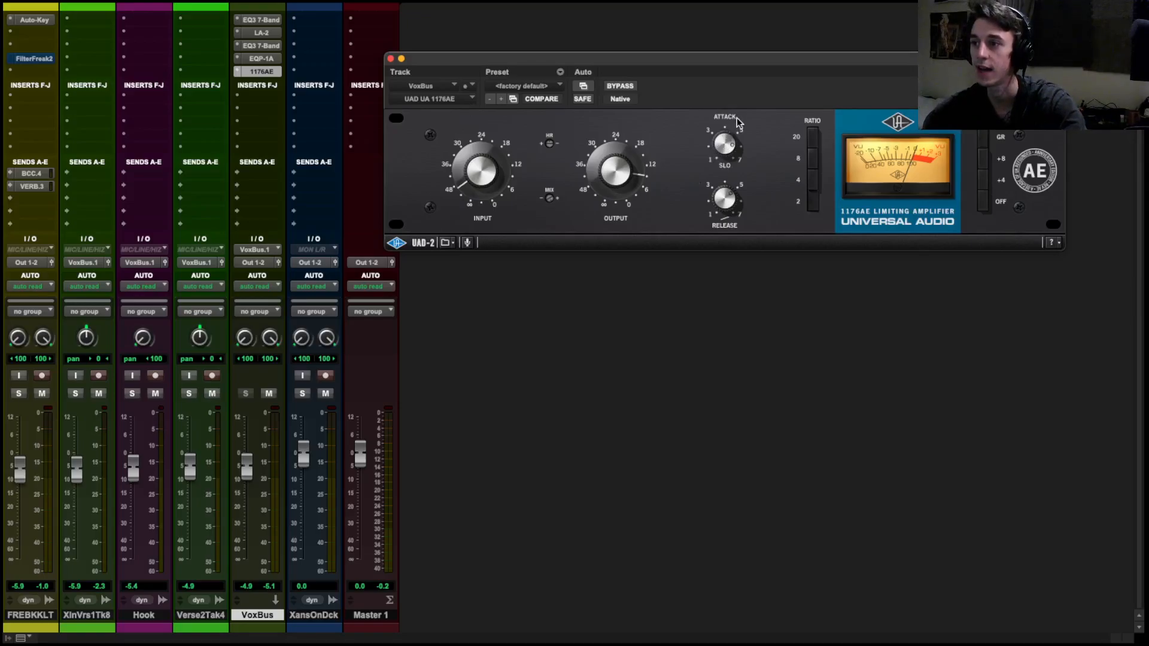
drag(726, 195, 737, 186)
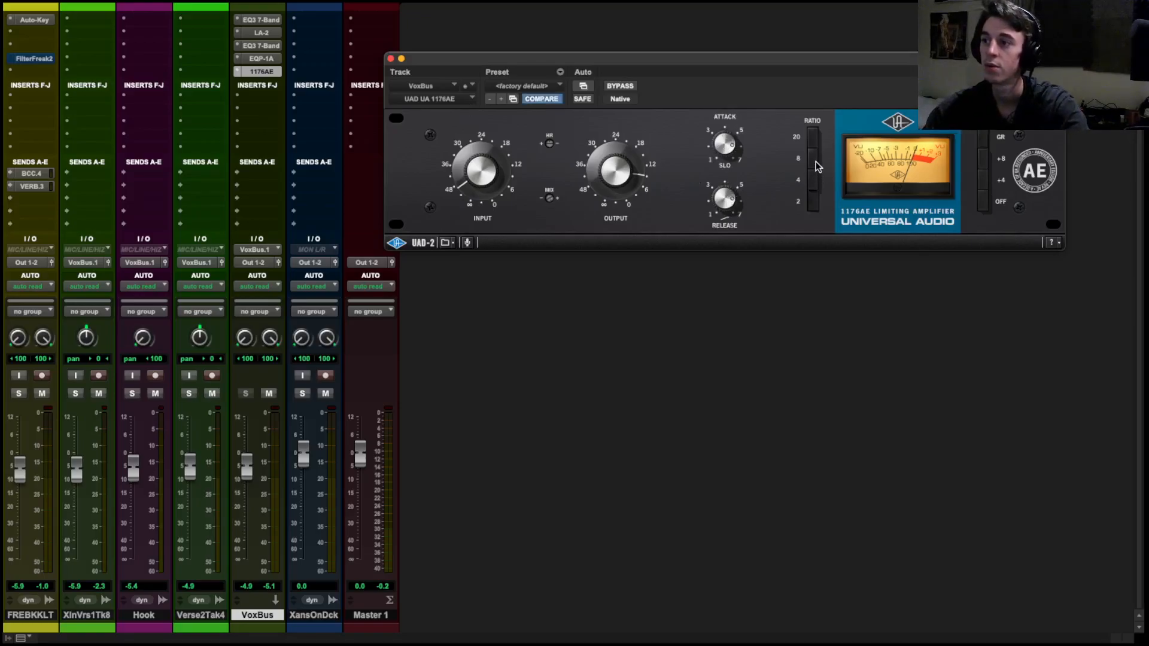
drag(615, 178, 622, 179)
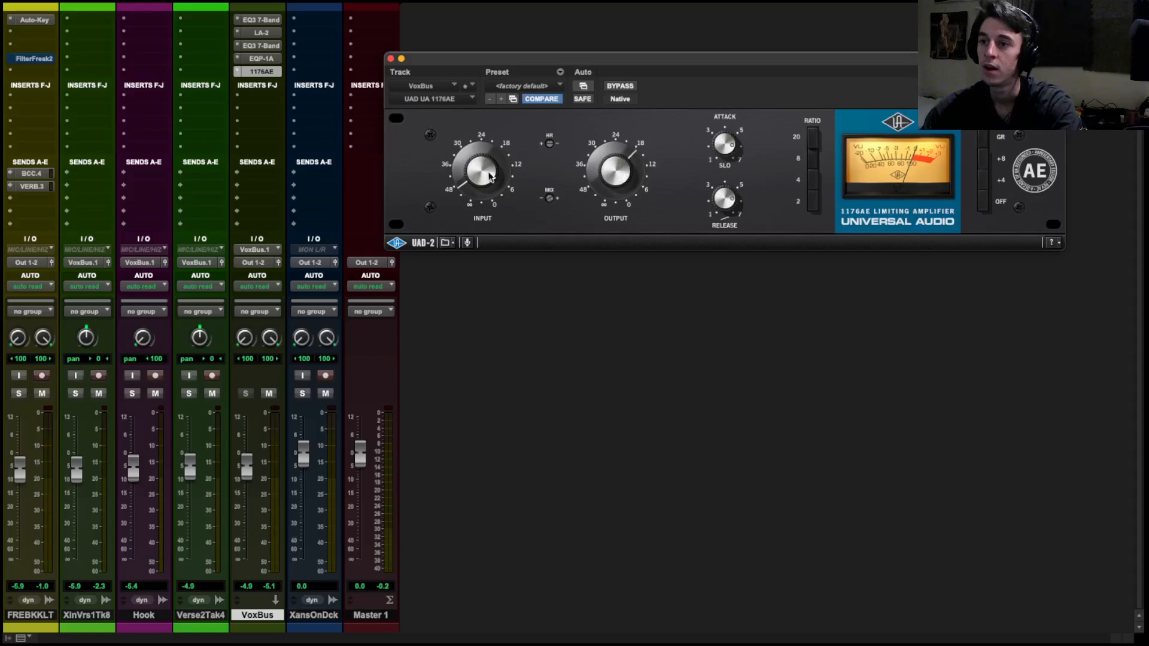
drag(464, 175, 464, 171)
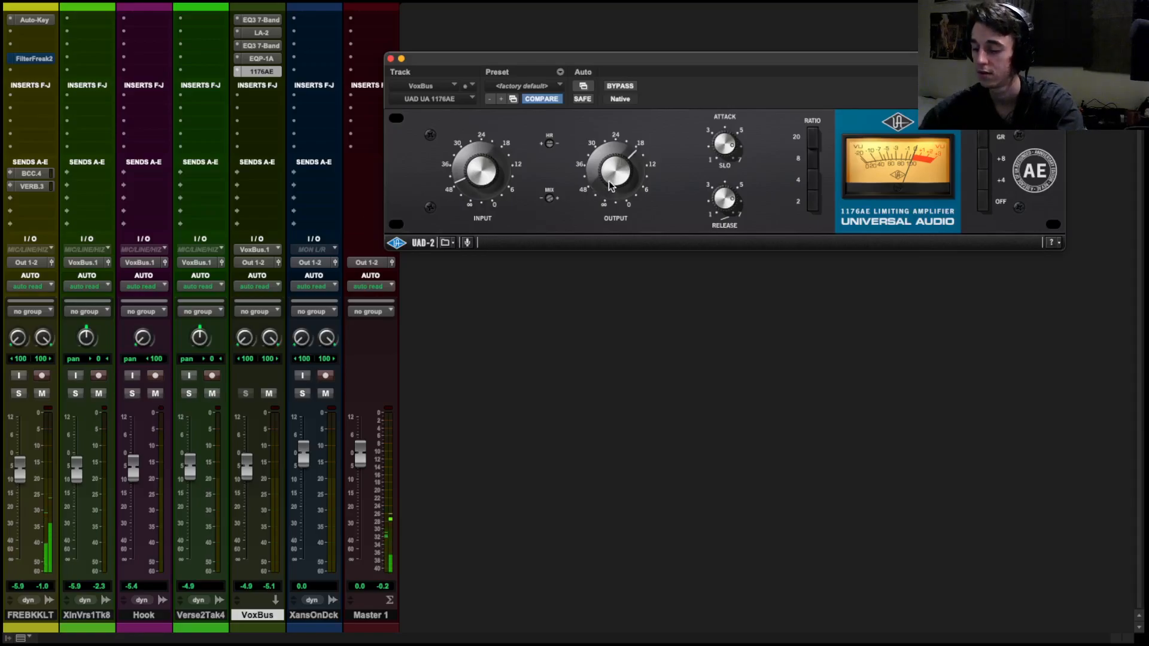
drag(610, 185, 622, 160)
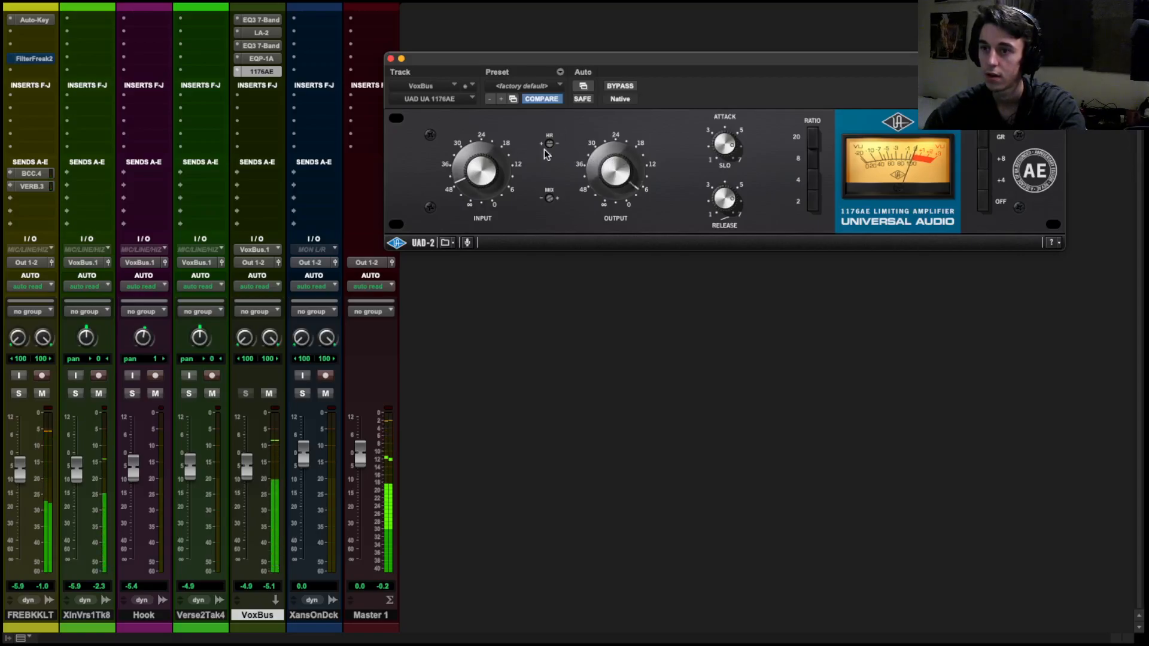
click(391, 58)
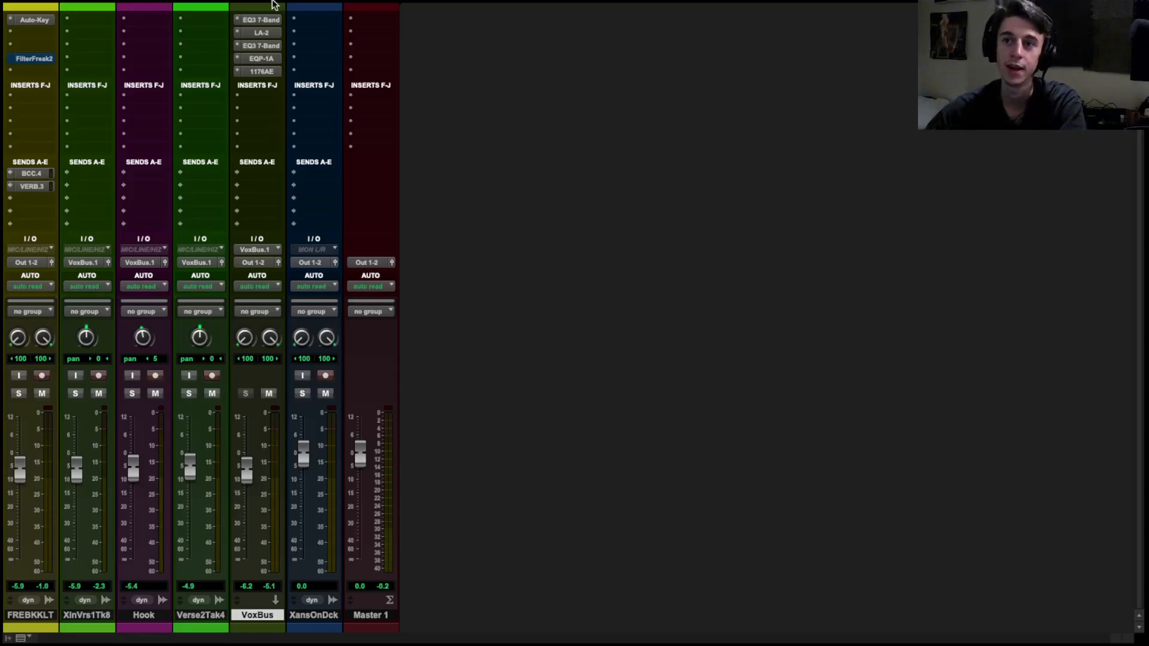
Insert a stereo Slate Digital Virtual Mix Rack in the first F-J insert slot of VoxBus.
click(256, 97)
mouse_move(324, 97)
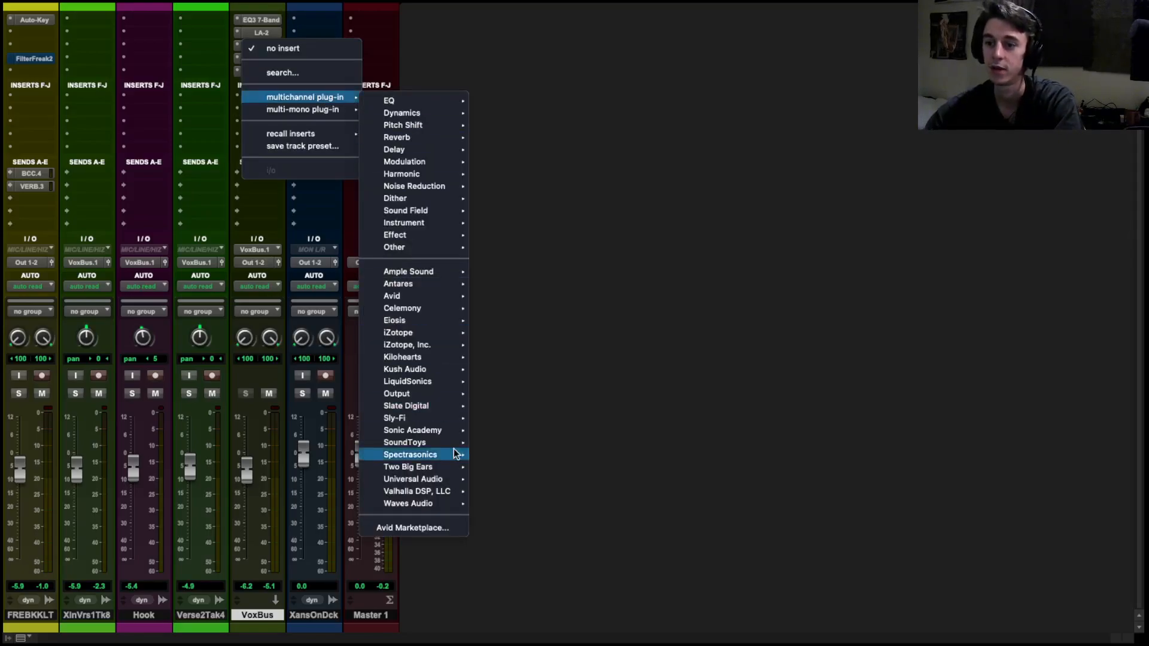
mouse_move(412, 456)
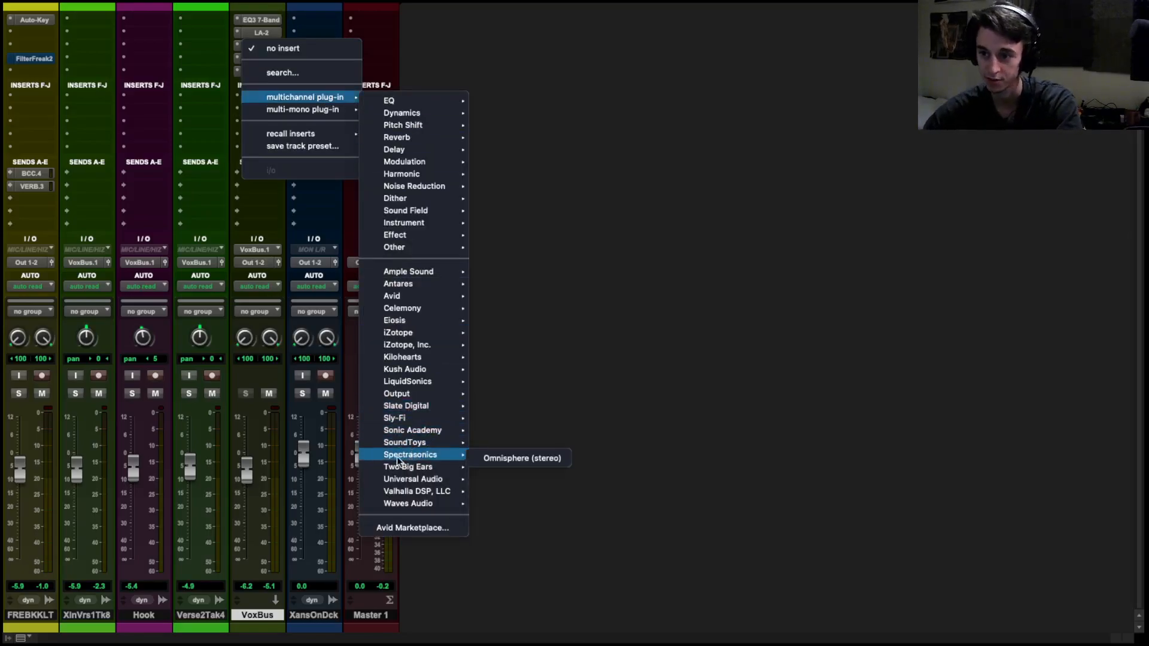
mouse_move(408, 404)
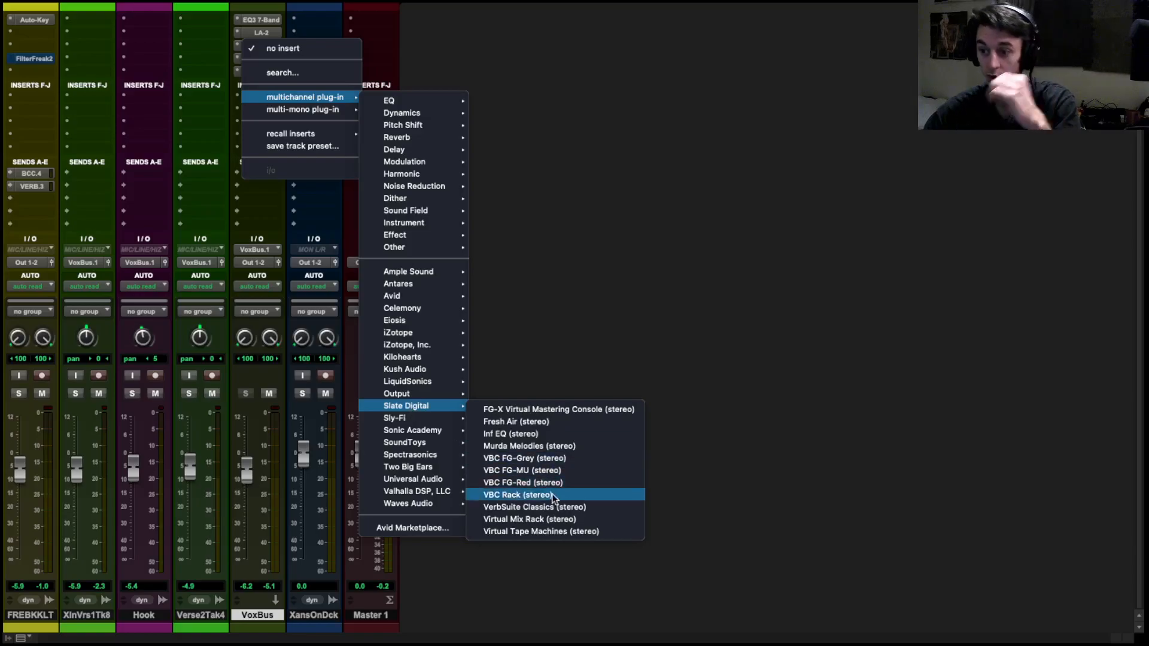
click(558, 518)
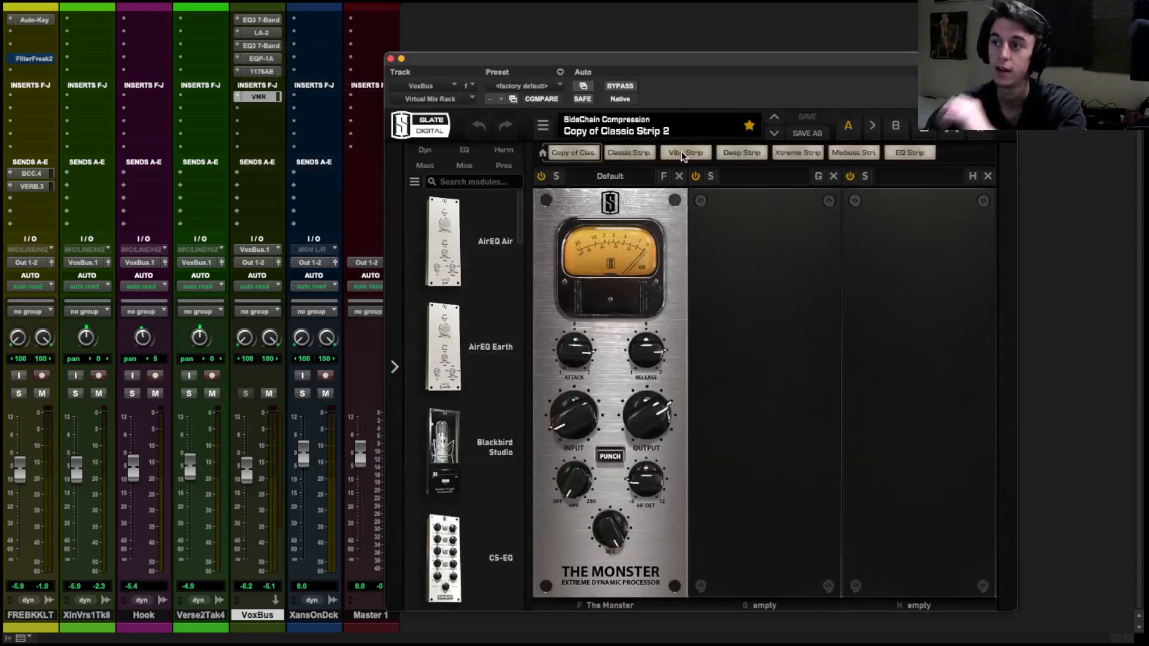
Replace The Monster module in the Virtual Mix Rack with New York at saturation 4.22, and close the rack.
click(679, 177)
click(487, 183)
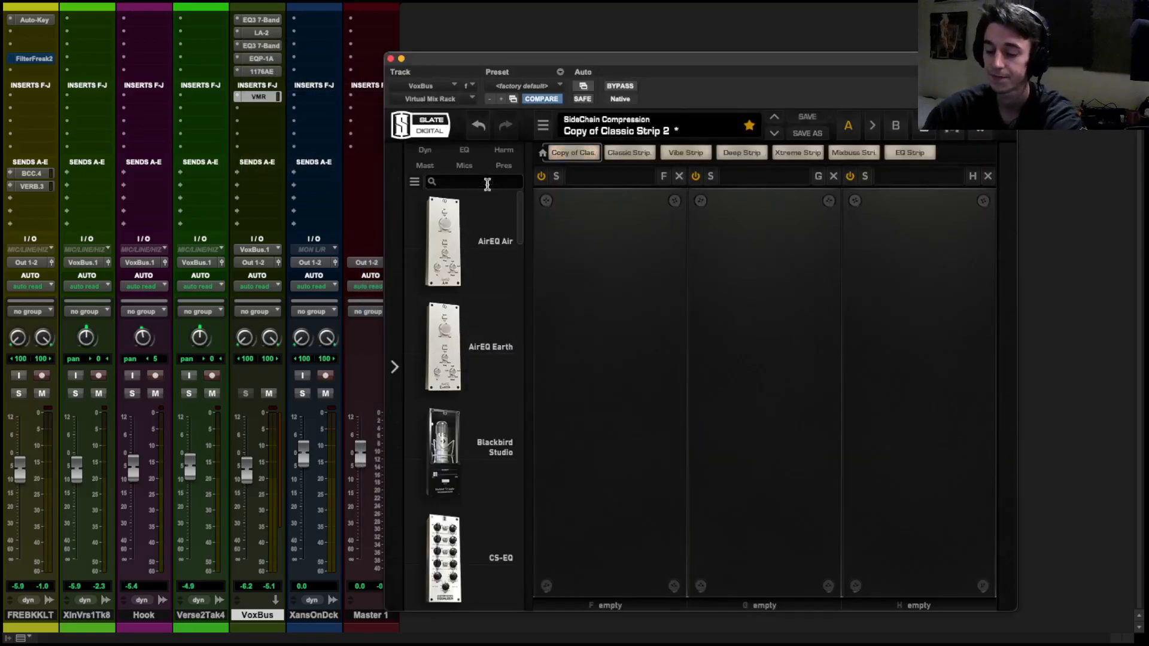
text(new)
drag(446, 252, 557, 371)
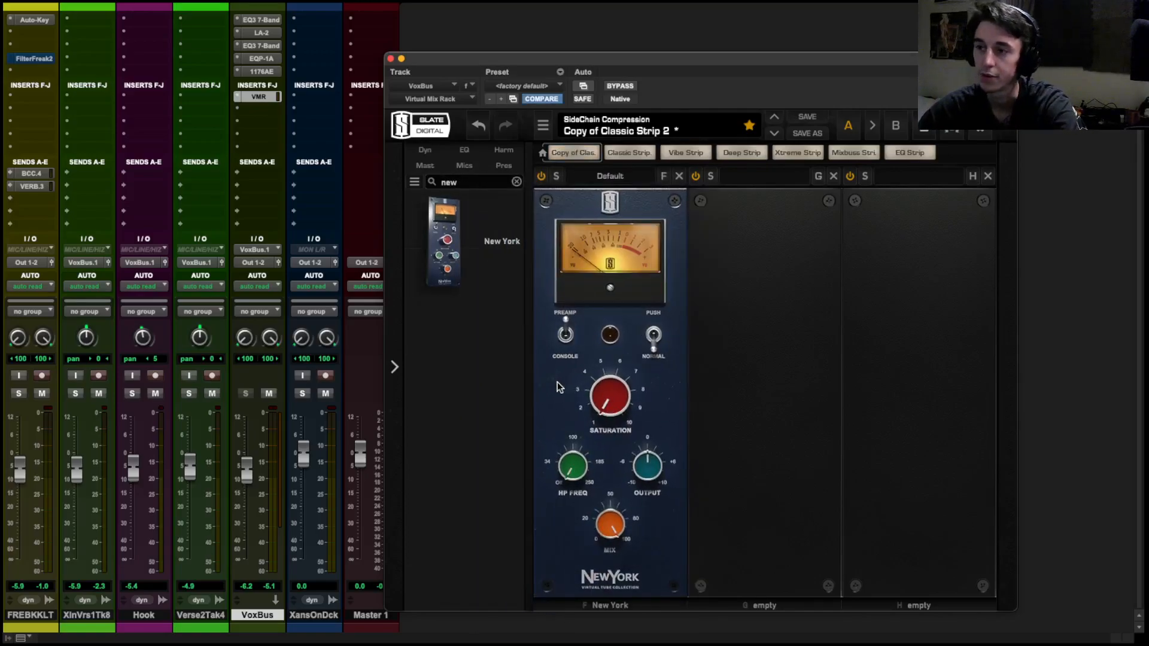
drag(607, 396, 623, 342)
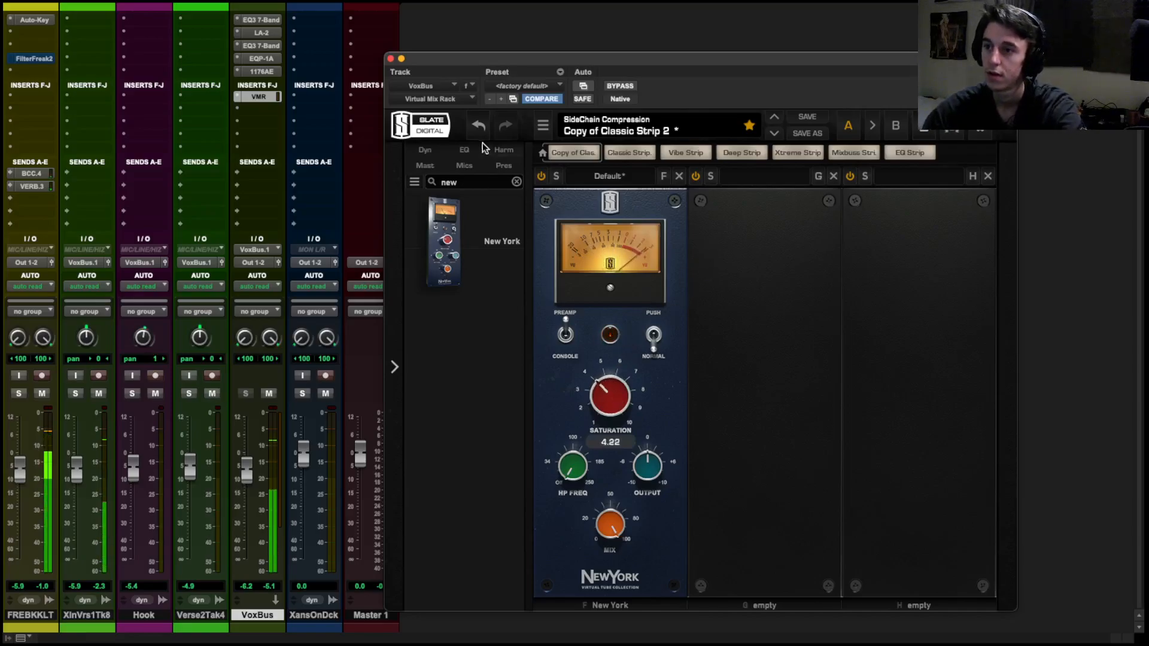
click(390, 59)
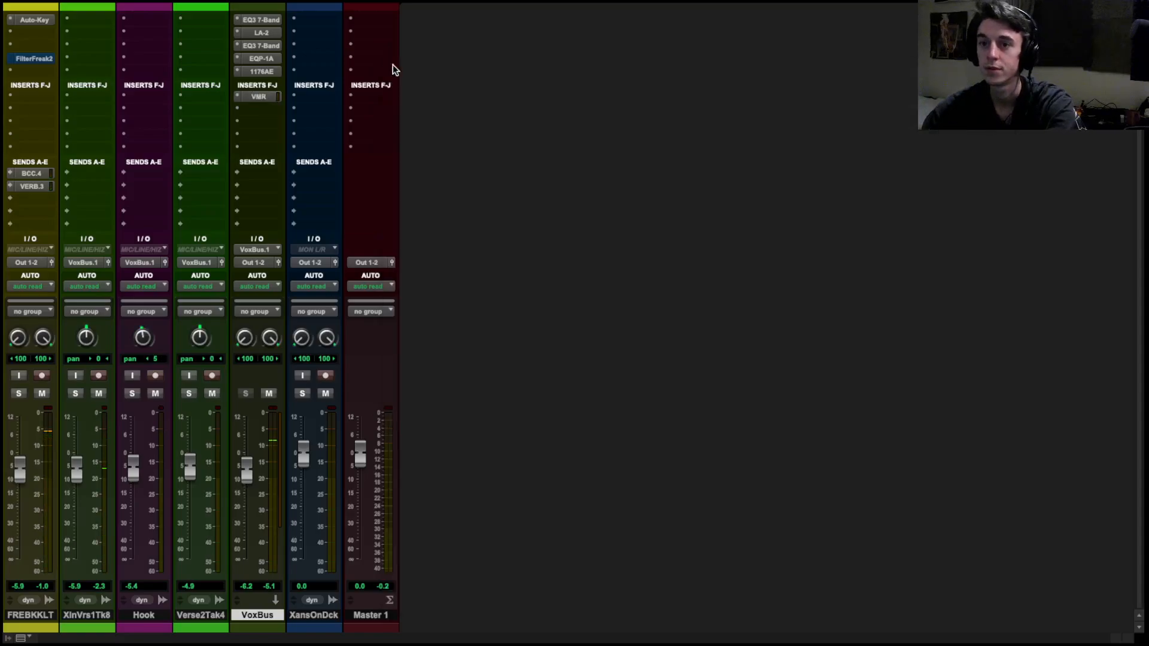
Create a send from VoxBus to a new stereo aux input track named XCC.
click(268, 173)
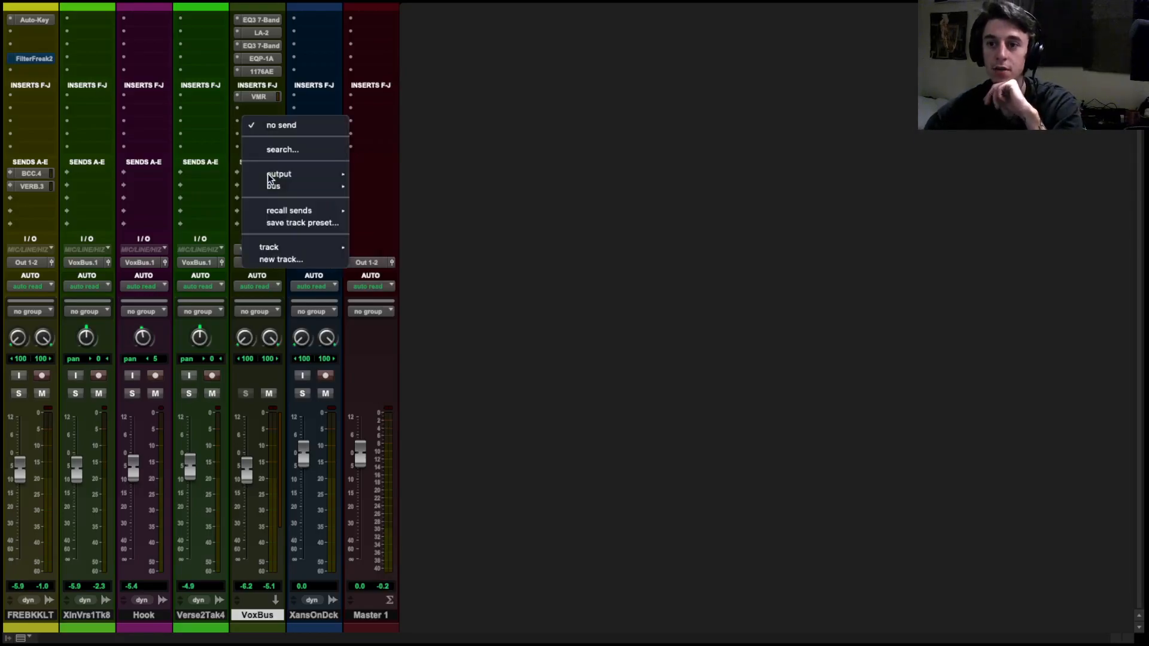
click(295, 261)
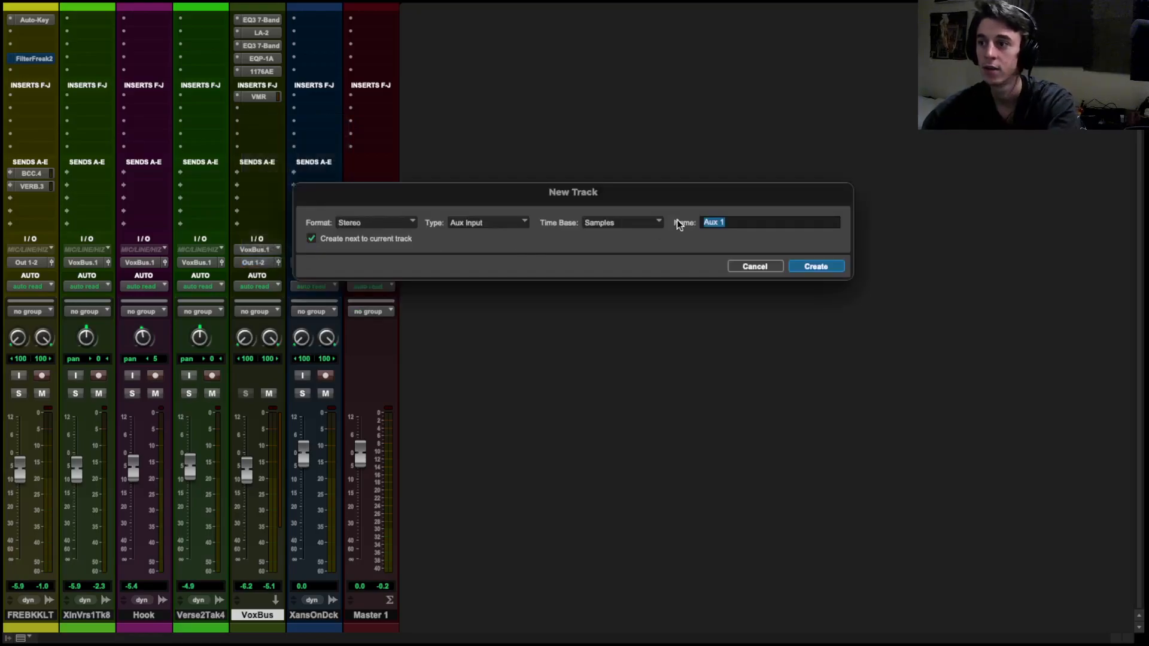
text(XCC)
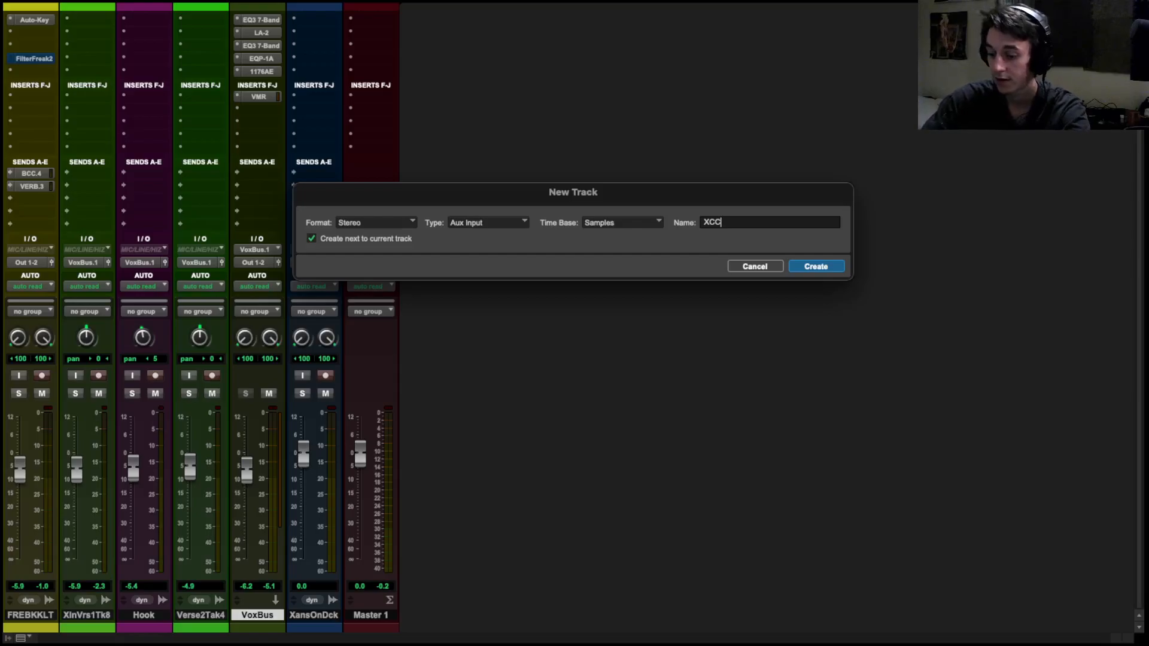
key(Return)
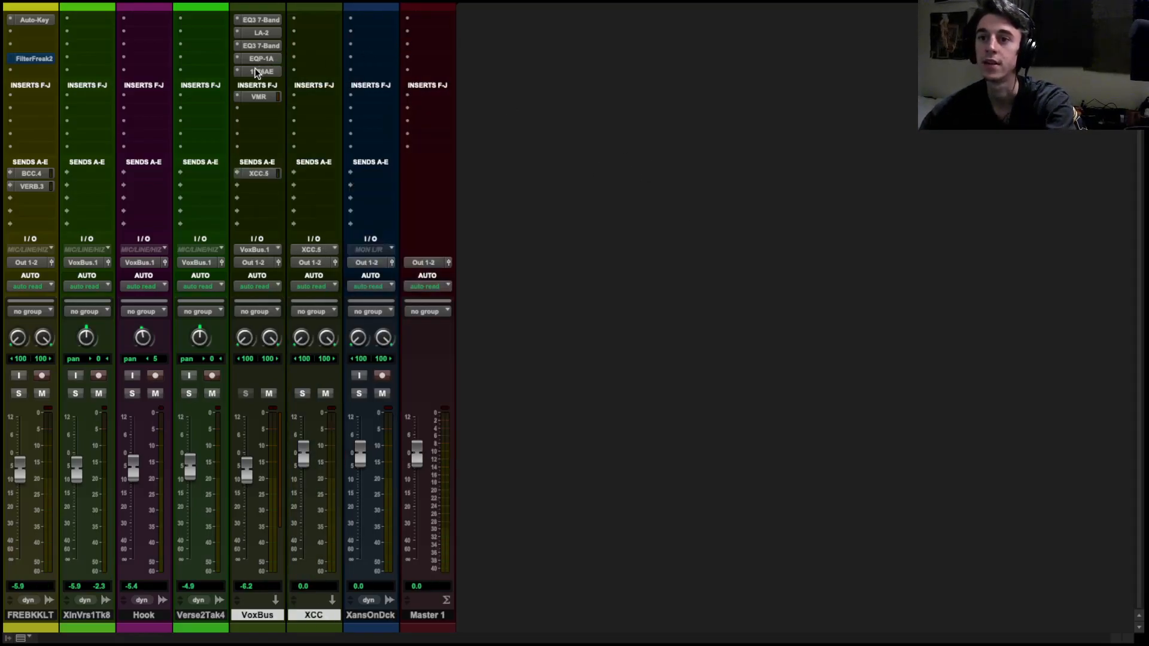
Copy the 1176AE from VoxBus to the first insert of the XCC track.
scroll(320, 52, up, 3)
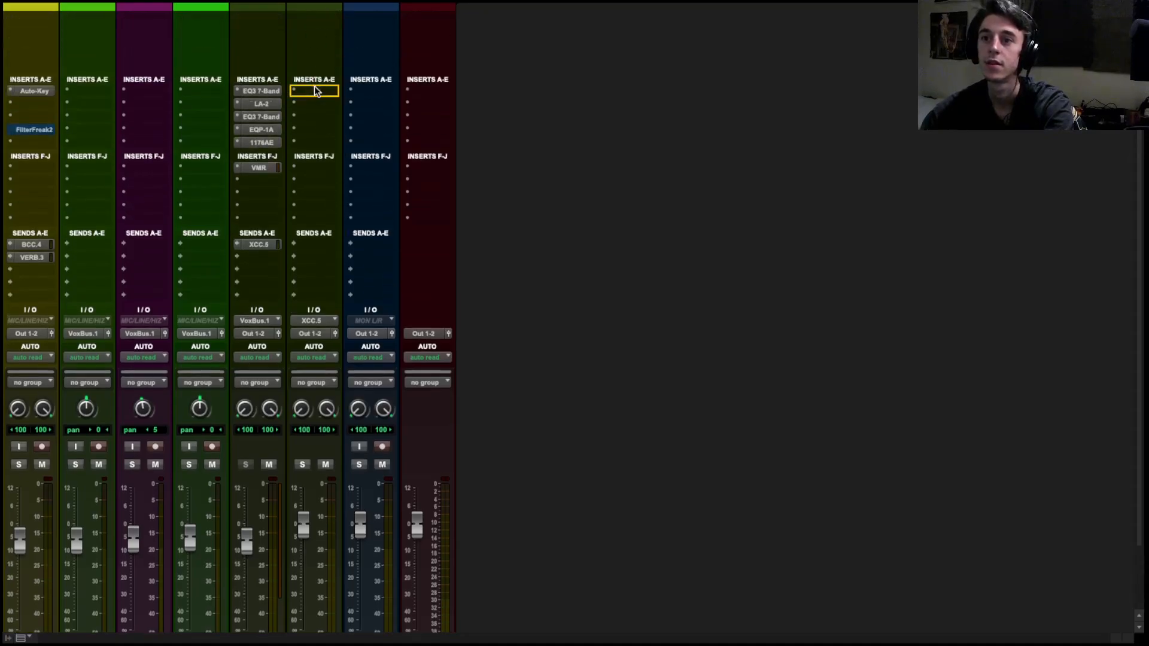
drag(315, 88, 316, 89)
scroll(554, 117, down, 3)
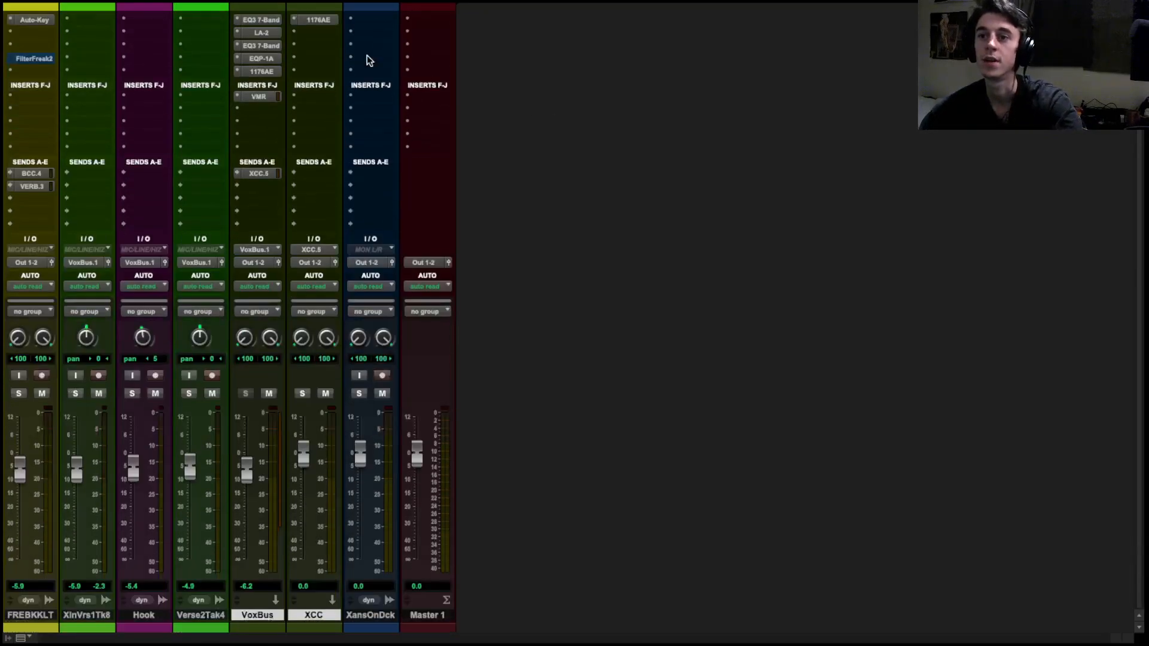
Set the ratio of the XCC track's 1176AE to 20 and lower its input below the 48 mark.
click(314, 19)
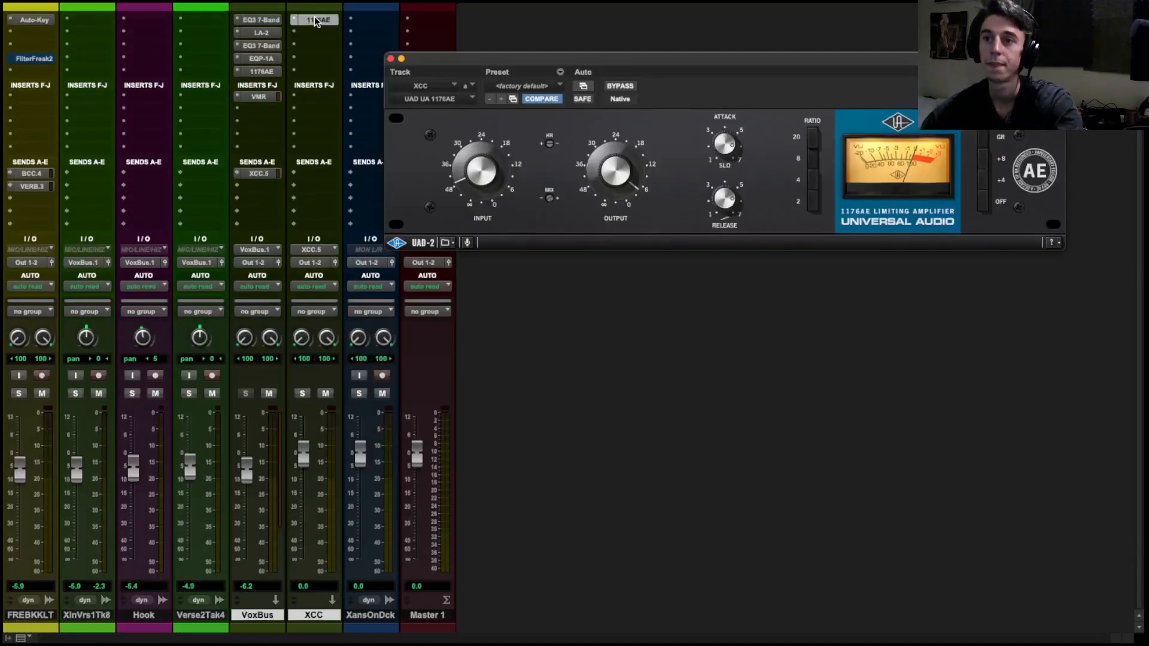
click(813, 137)
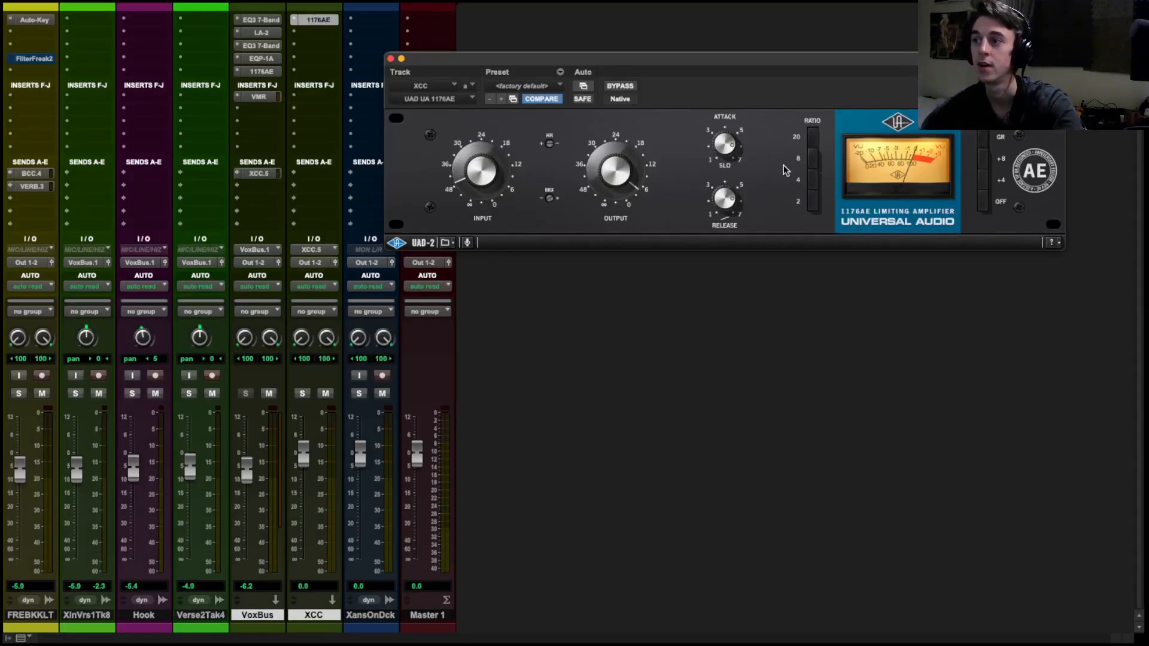
drag(503, 177, 483, 231)
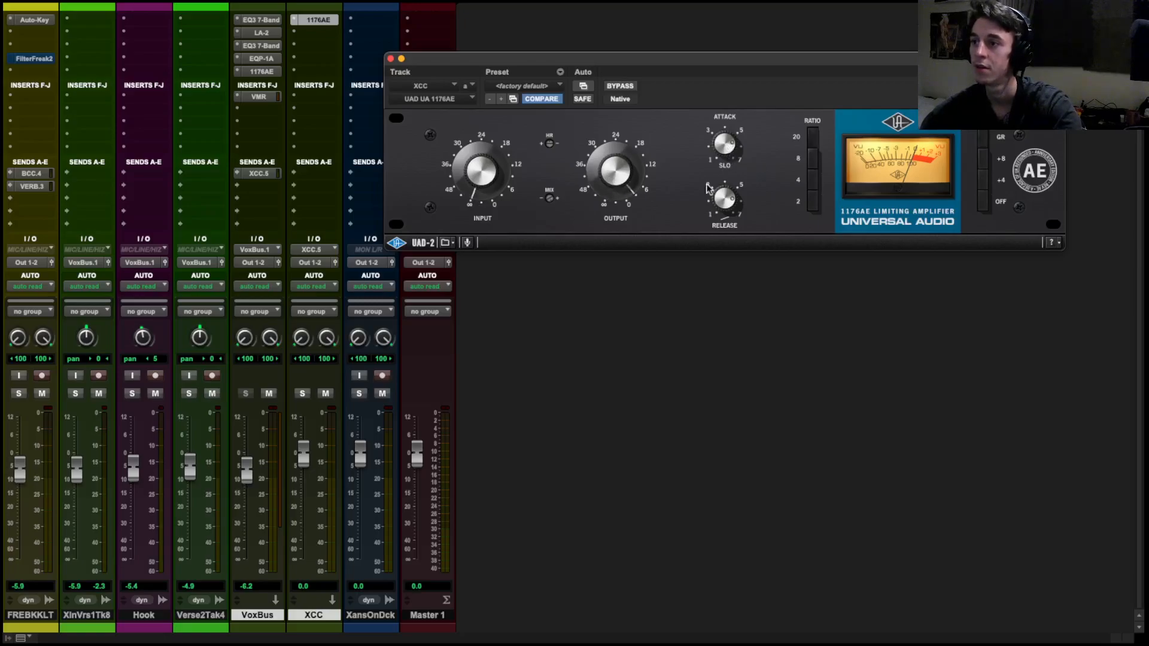
click(390, 59)
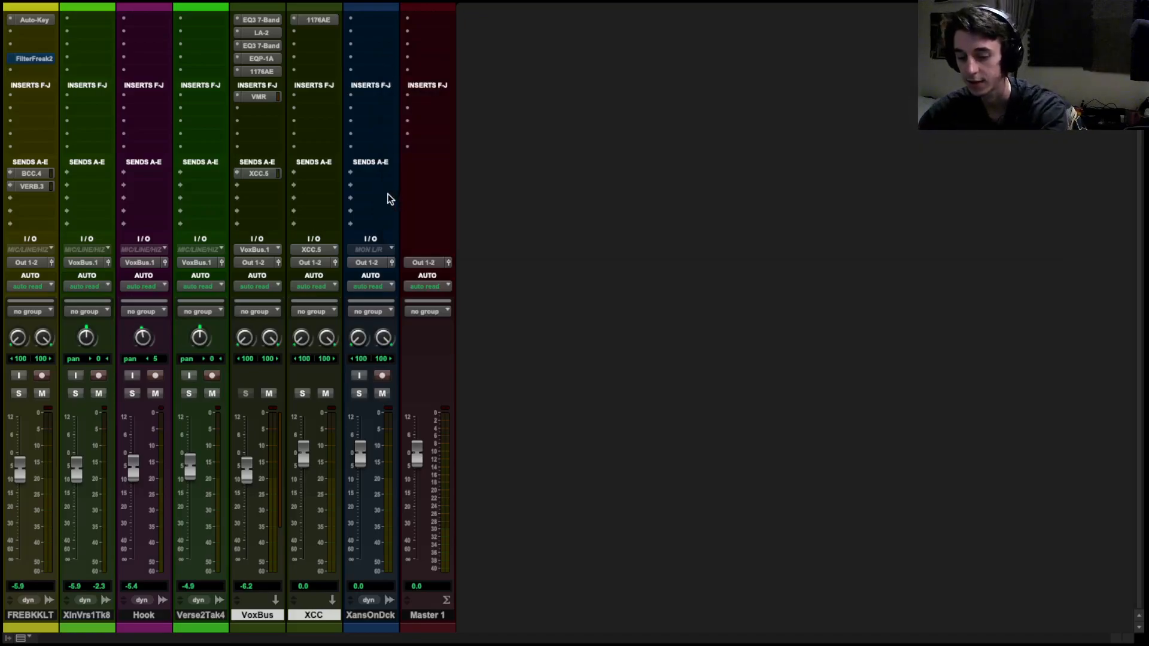
Play the song and set VoxBus's XCC send level to -24.3 dB.
key(space)
click(258, 174)
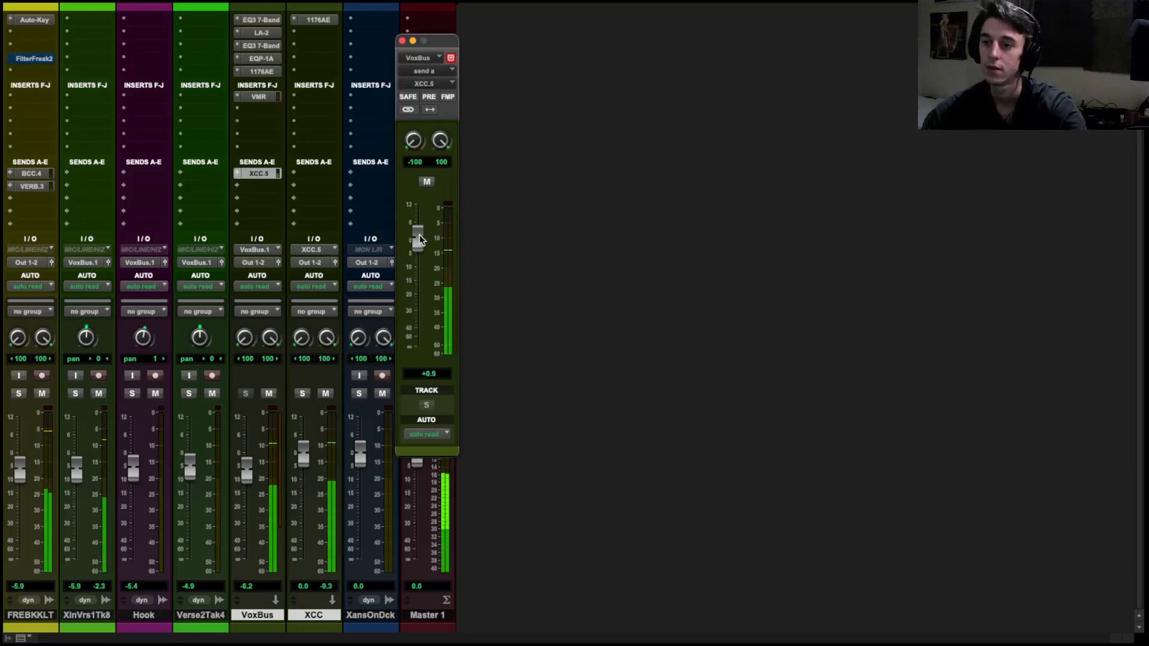
drag(419, 253, 417, 307)
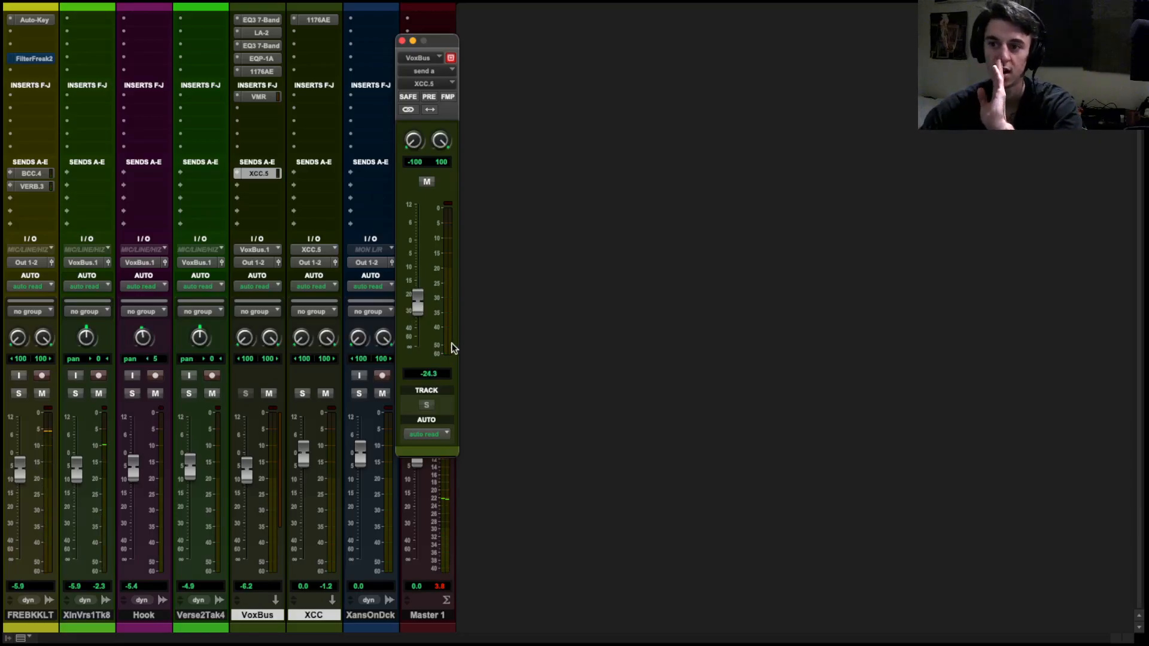
click(402, 41)
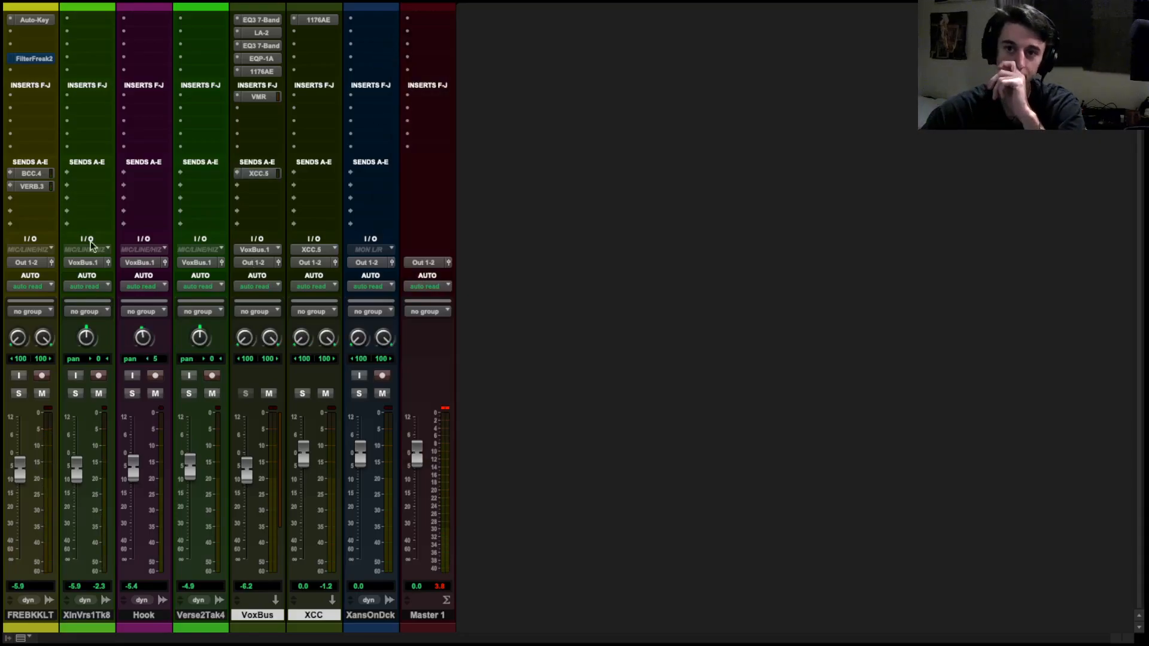
Remove the VERB.3 and BCC.4 sends from the FREBKKLT beat track.
click(10, 186)
click(63, 137)
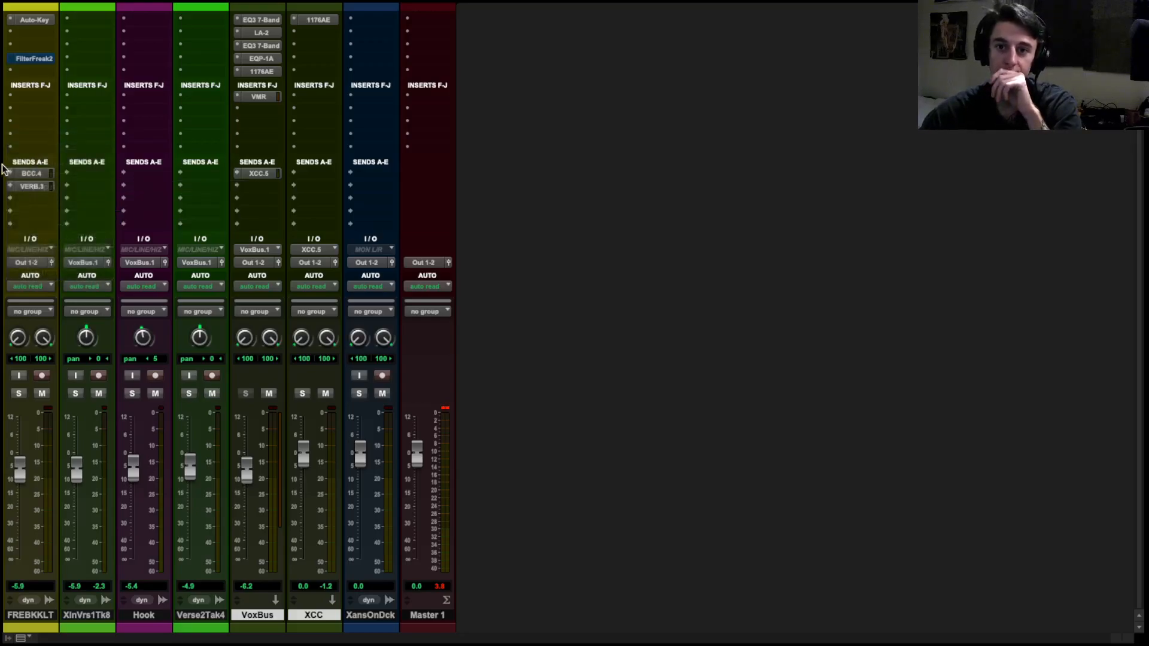
click(10, 172)
click(73, 128)
click(249, 184)
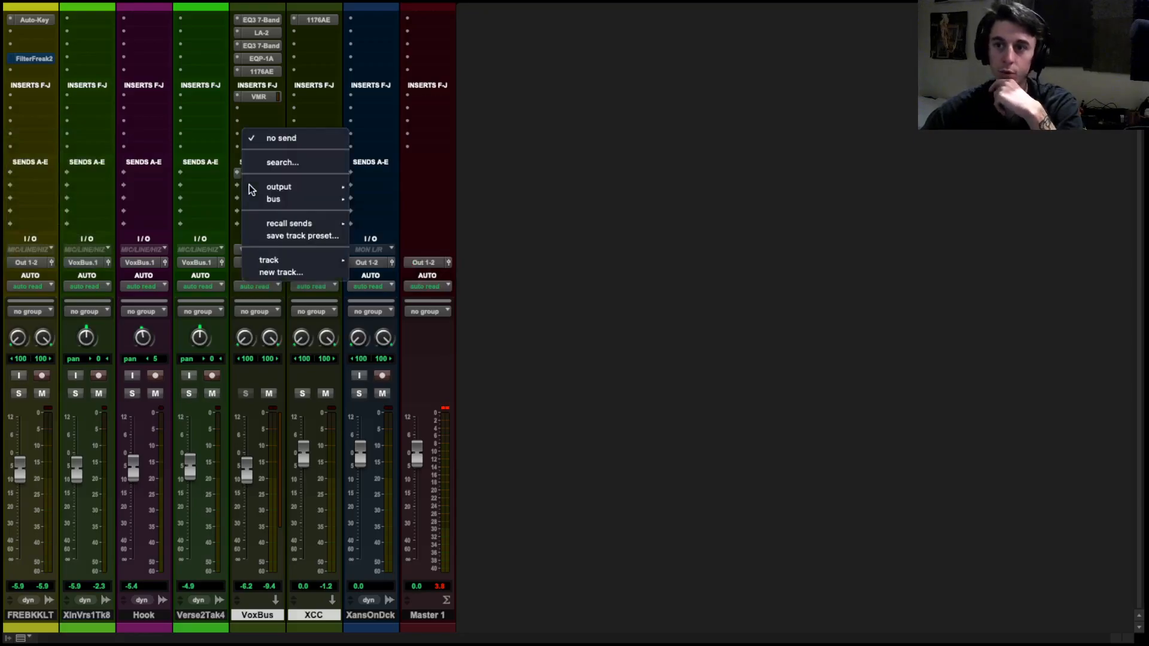
mouse_move(285, 187)
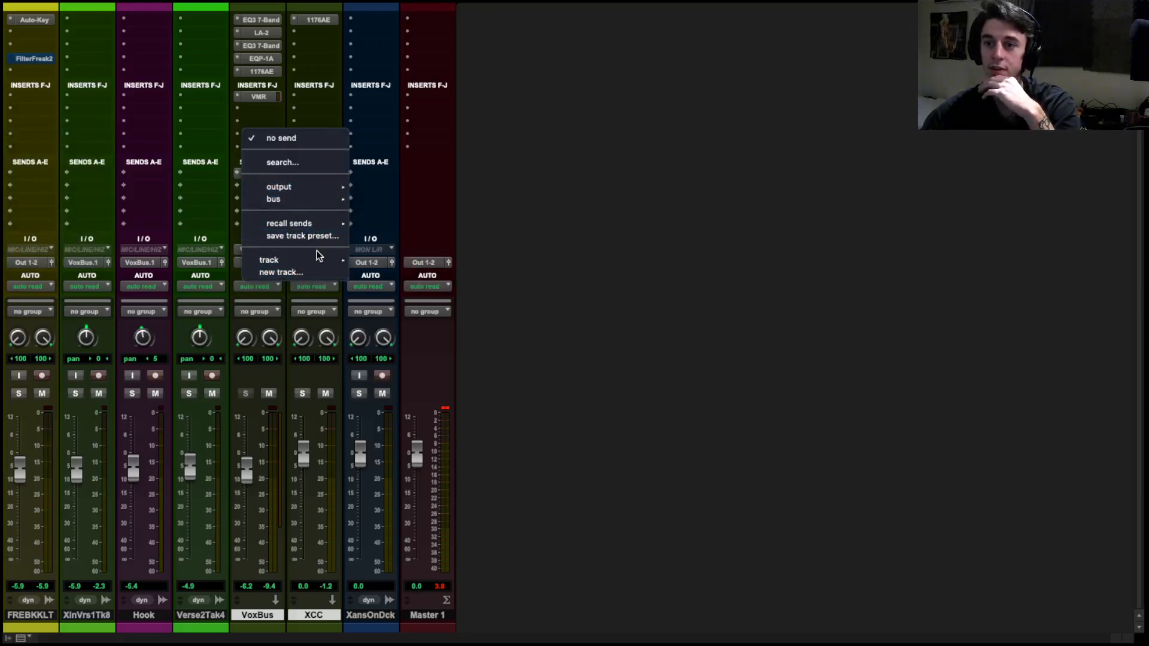
click(313, 128)
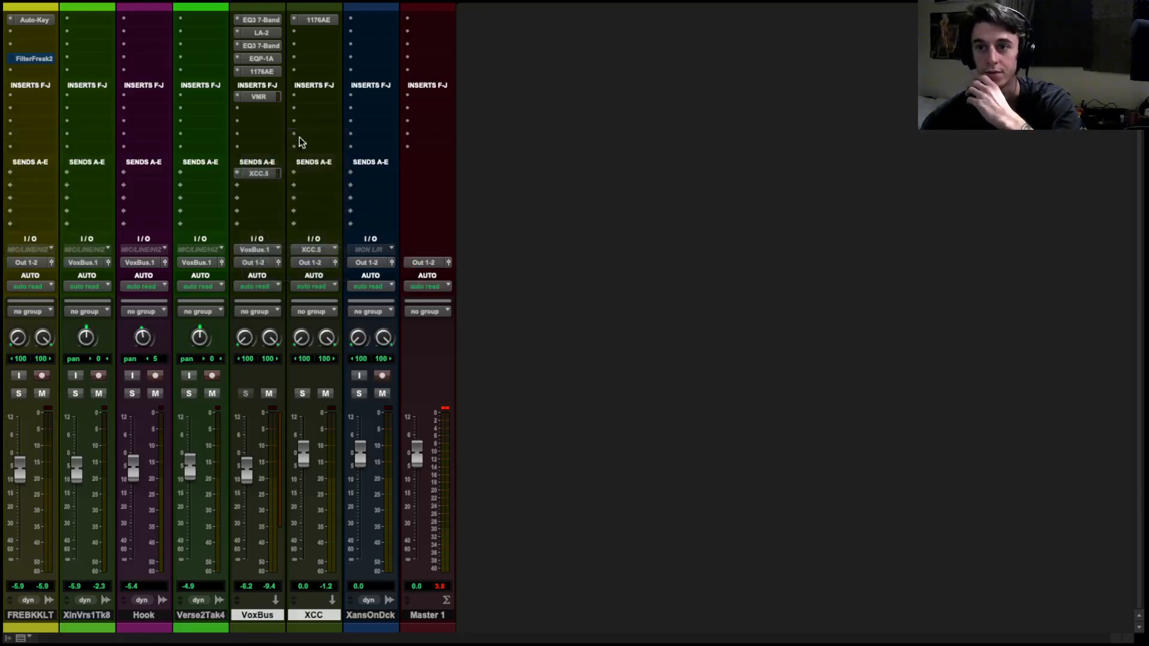
Create a second send from VoxBus to a new stereo aux input track named VERB.
click(269, 185)
click(302, 273)
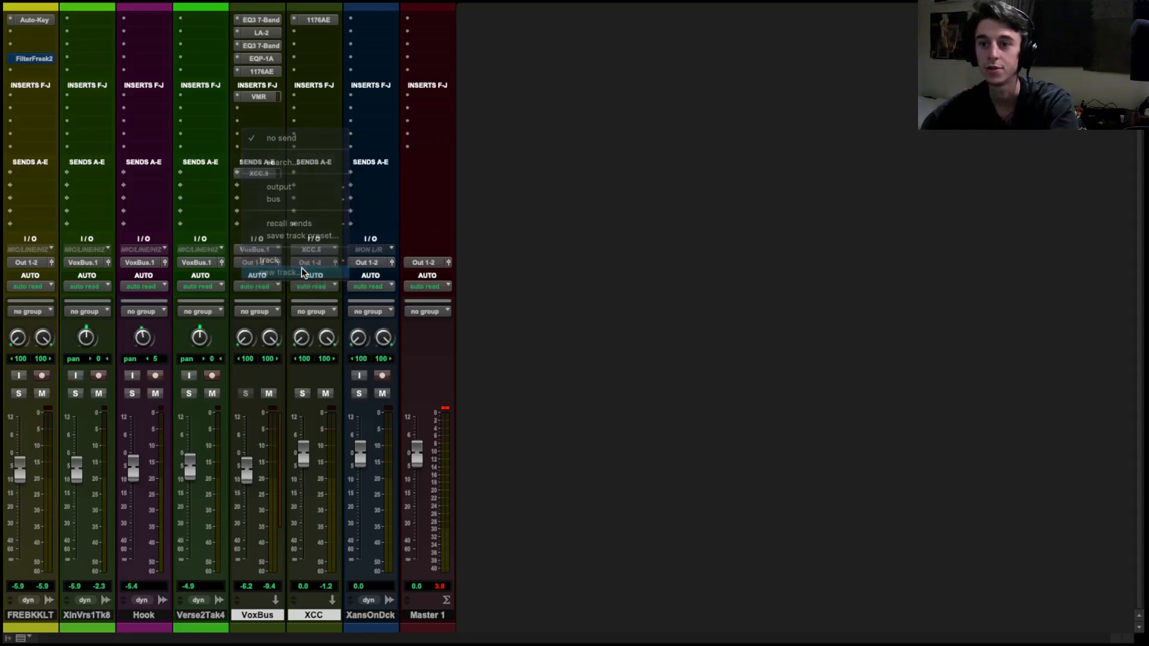
text(VERB)
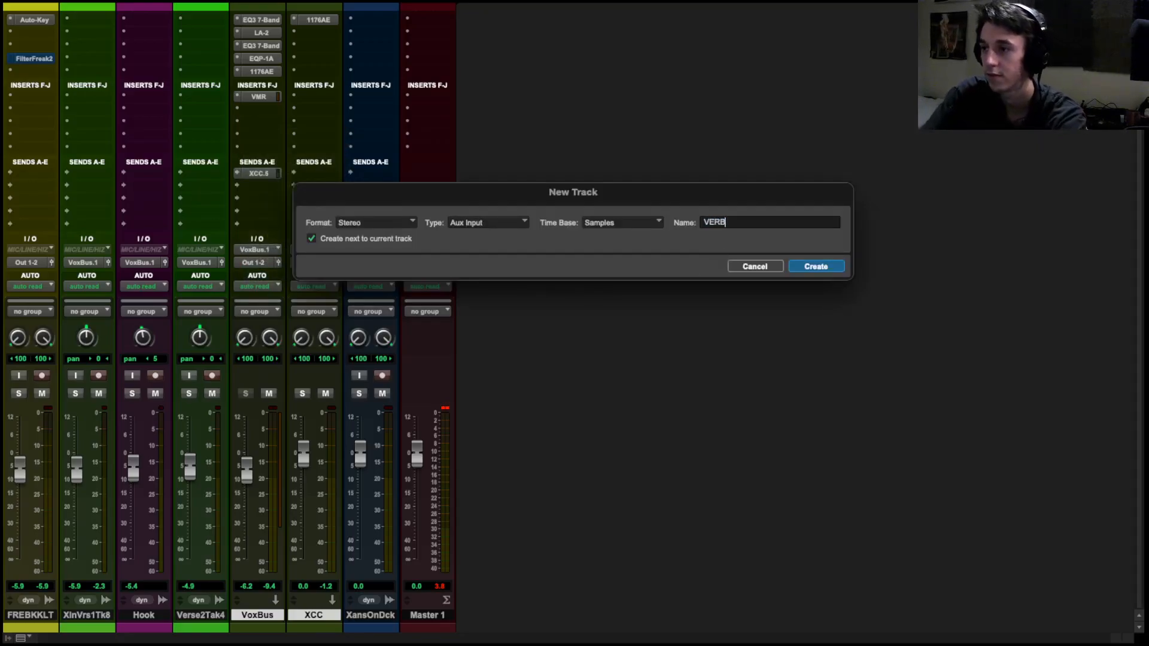
key(Return)
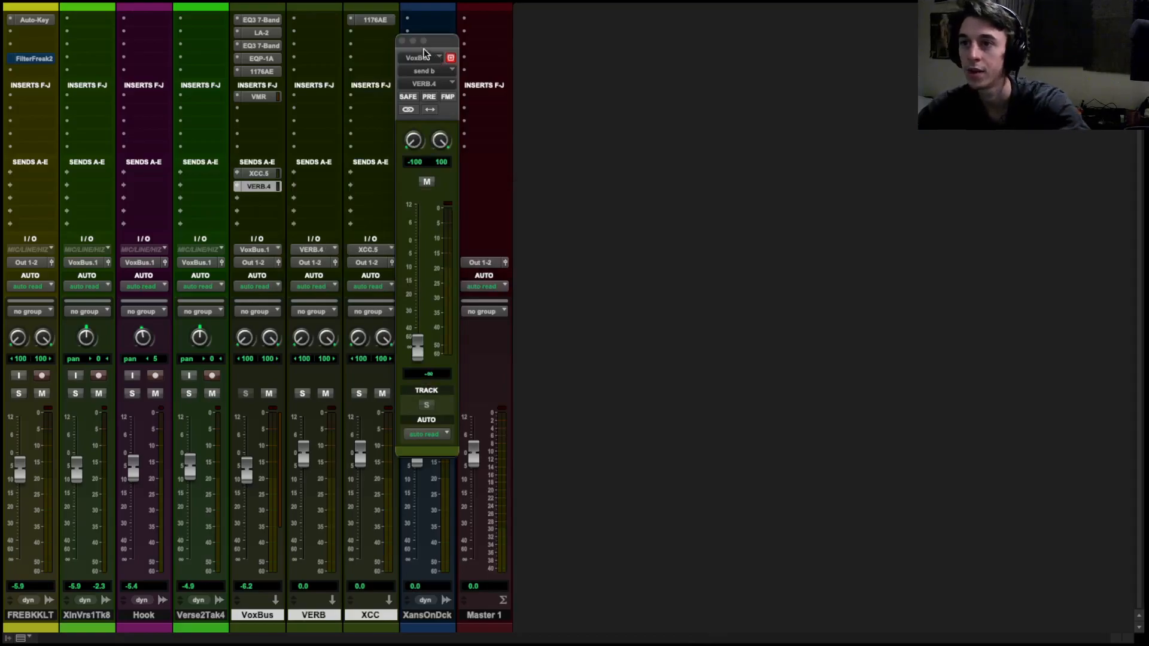
click(402, 41)
Move the VERB track to the other side of XCC and color it pink.
click(448, 620)
drag(302, 616, 372, 618)
double_click(77, 4)
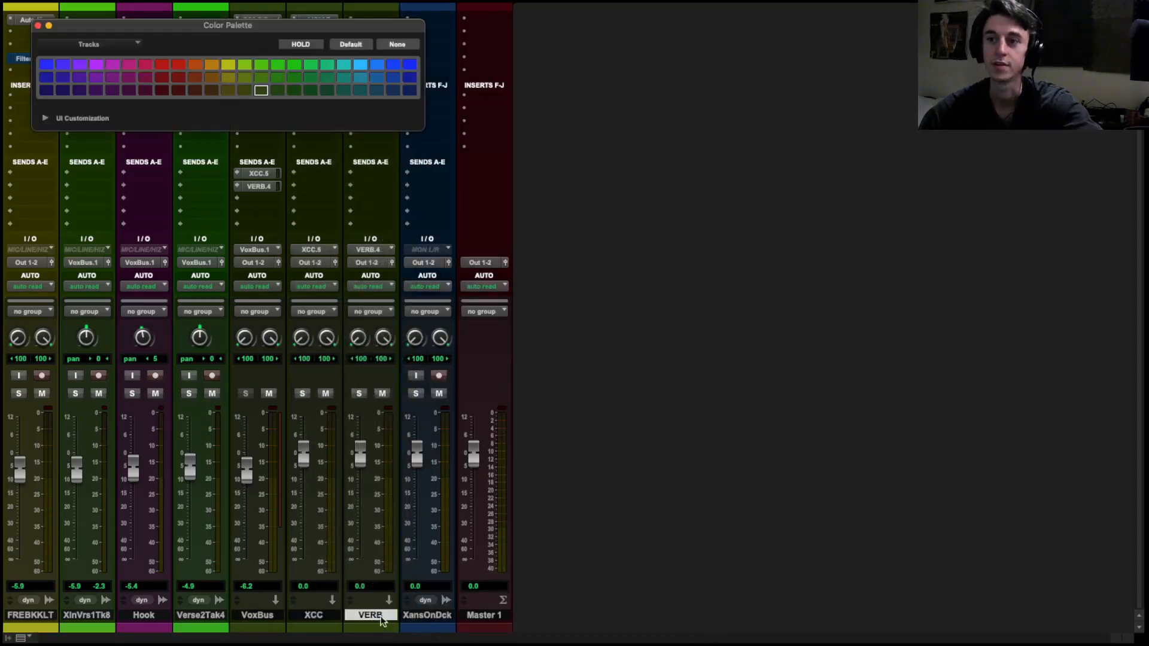
click(131, 62)
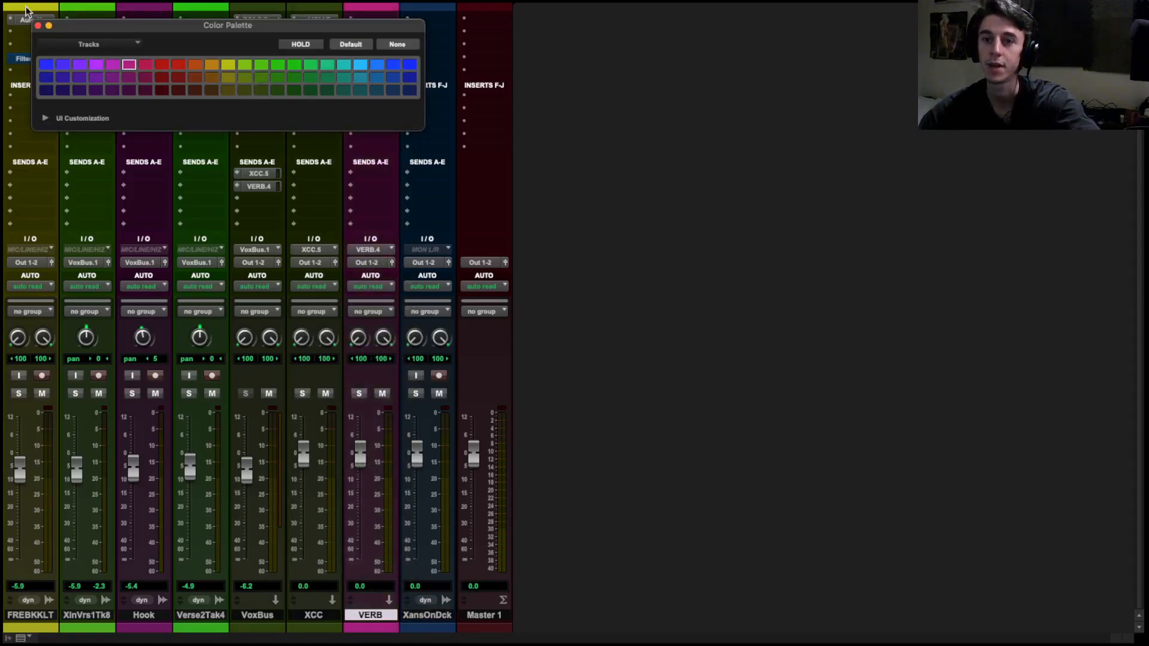
click(37, 26)
Insert a stereo UAD Pure Plate reverb in the first insert slot of the VERB track.
scroll(324, 213, up, 3)
click(378, 93)
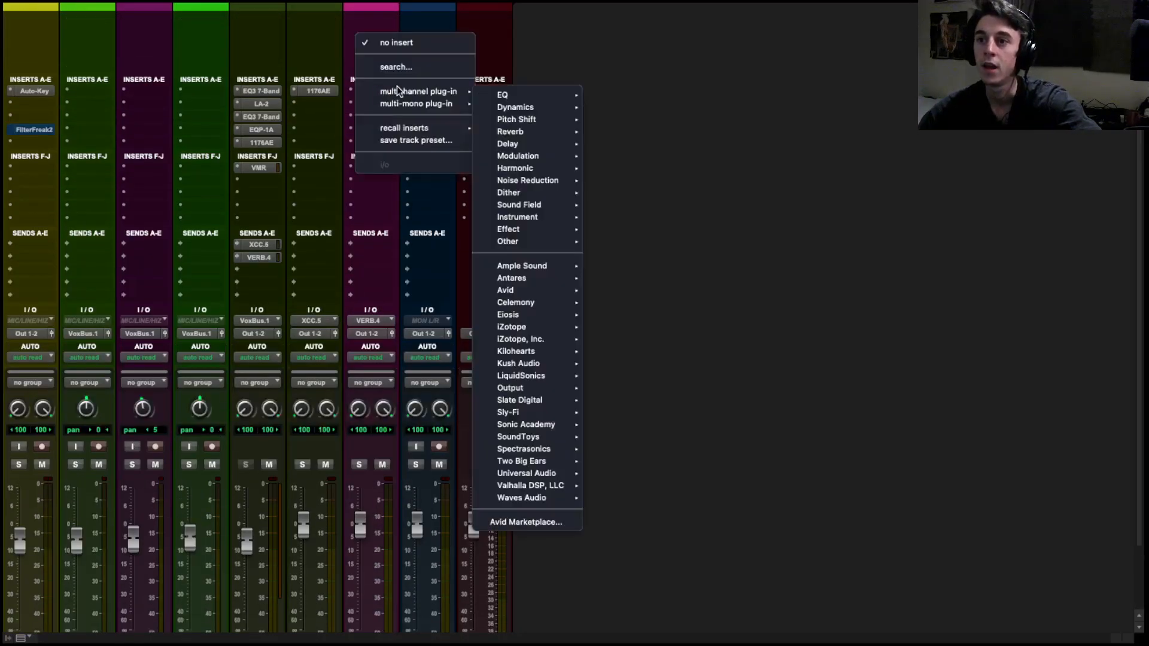
mouse_move(518, 131)
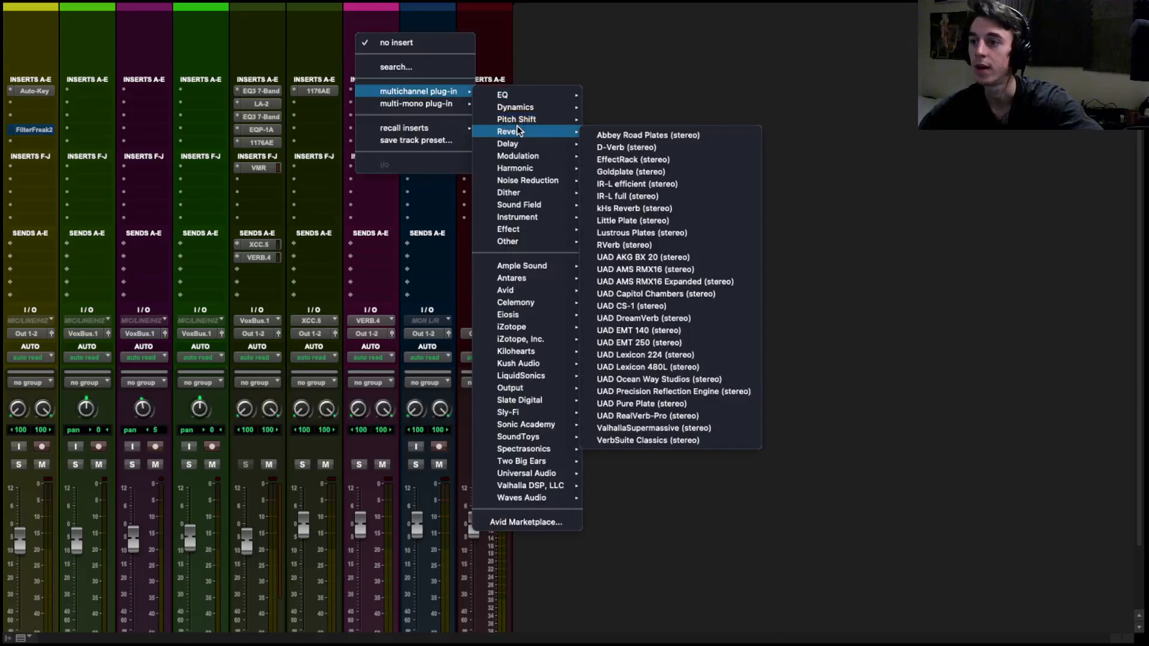
click(670, 403)
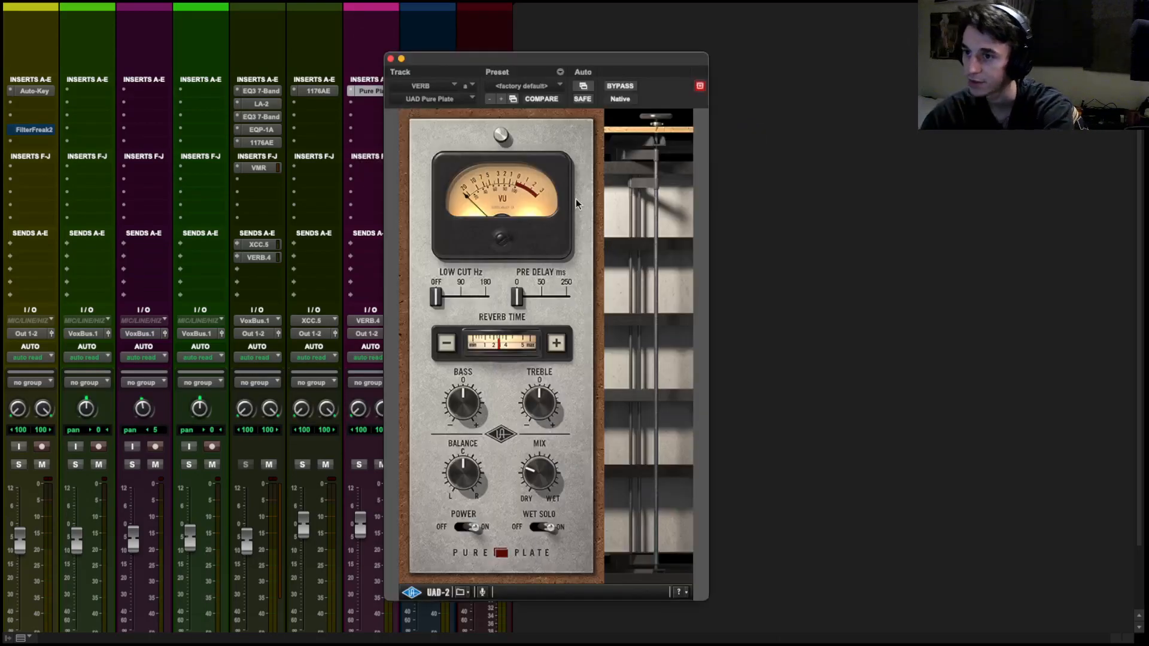
click(390, 58)
Check the session tempo in the tempo change settings of the Edit window.
key(super+equal)
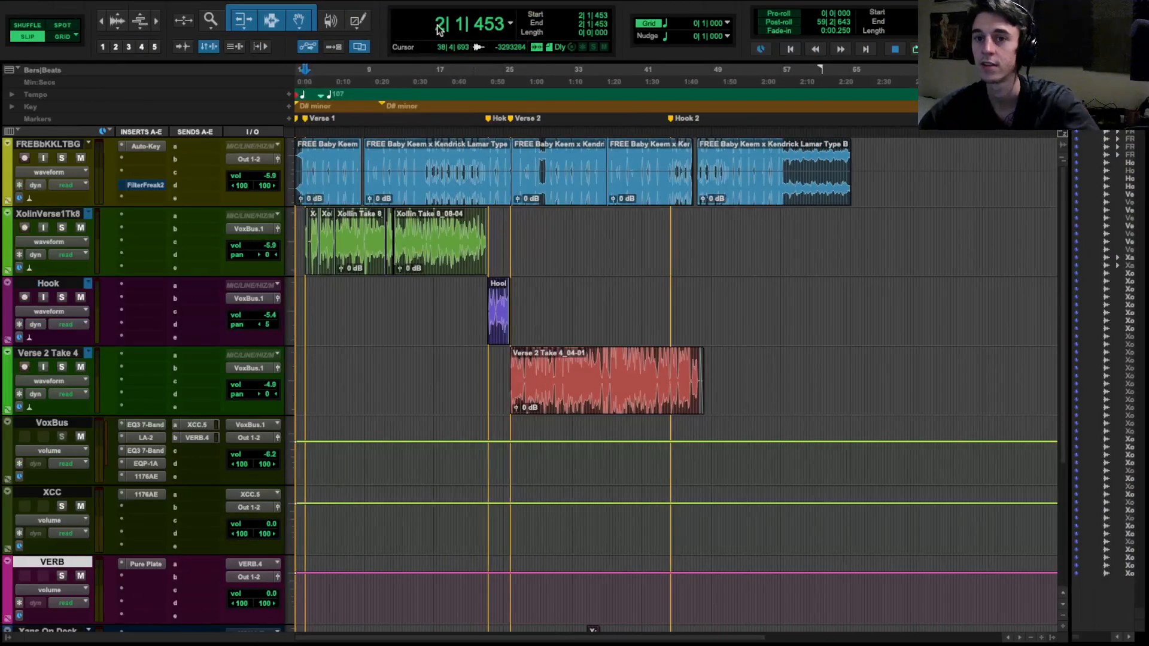
click(287, 95)
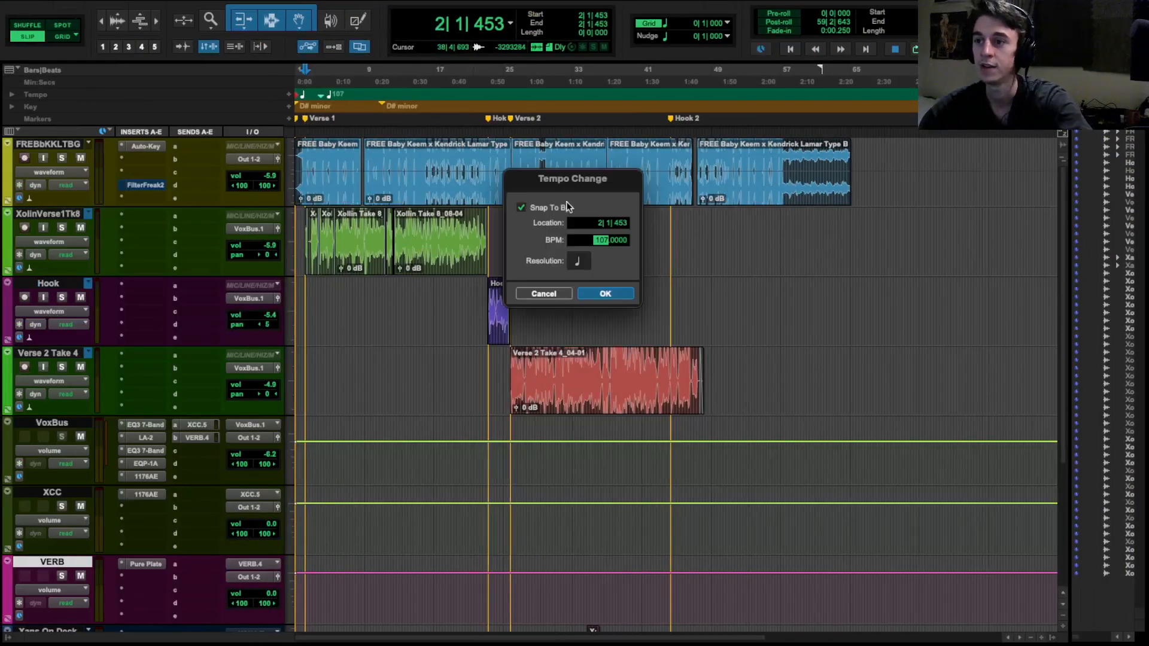
click(554, 294)
Switch to Firefox and look up the reverb pre-delay and decay times for 107 BPM in the Delay & Reverb Time Calculator.
key(ctrl+Left)
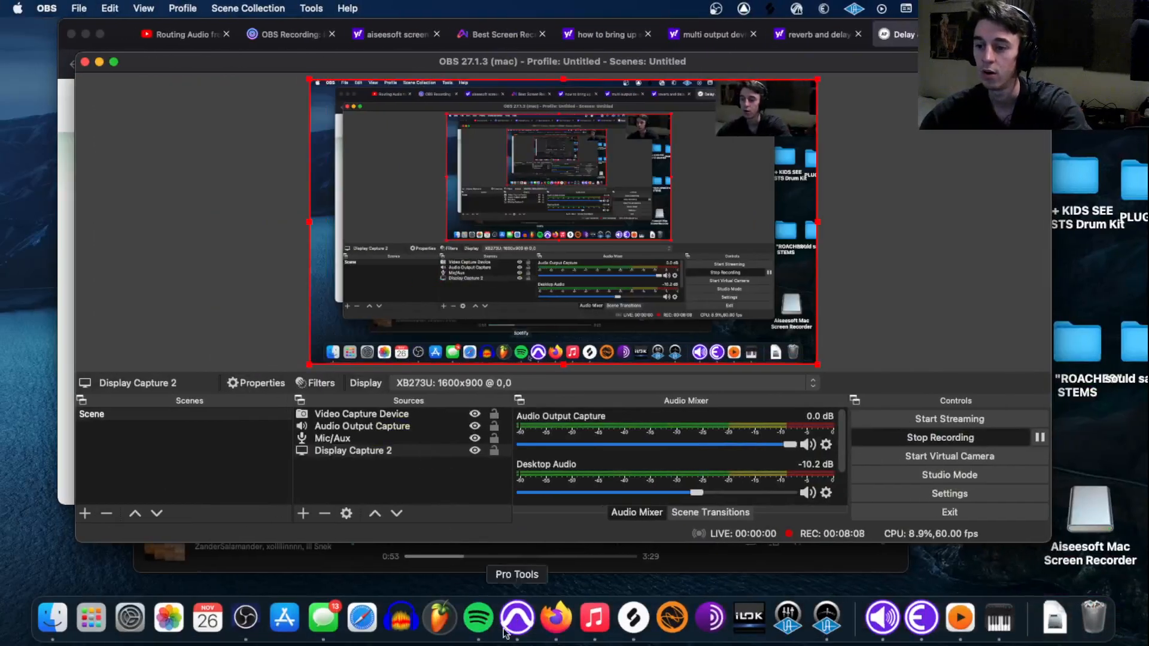
click(556, 618)
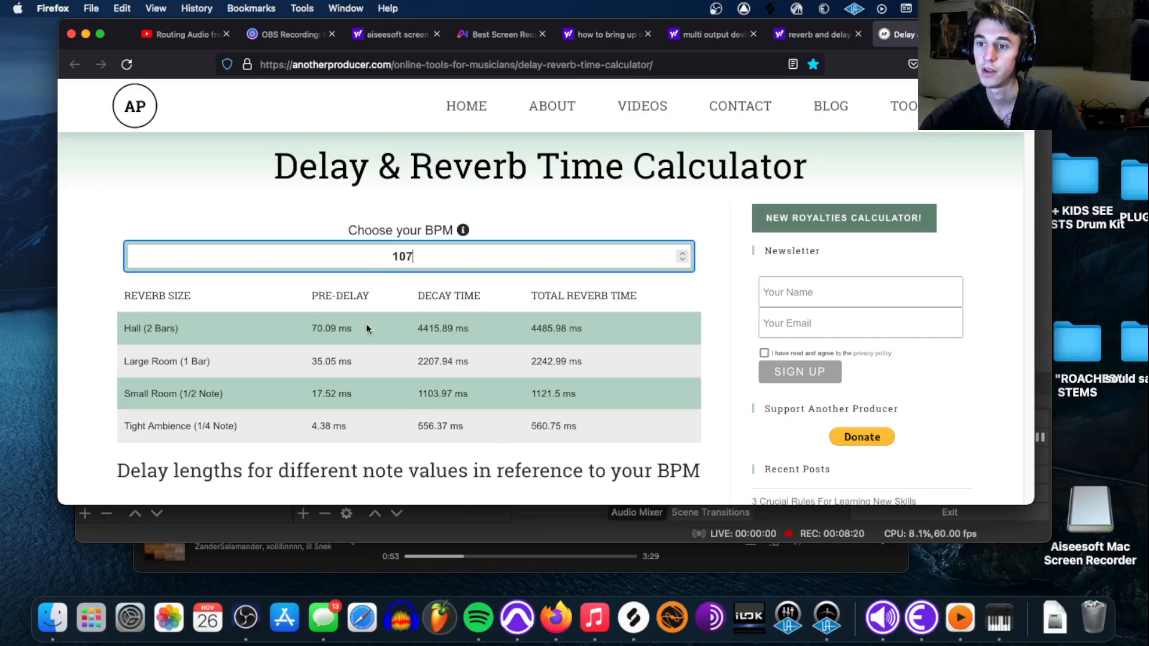
scroll(343, 328, down, 2)
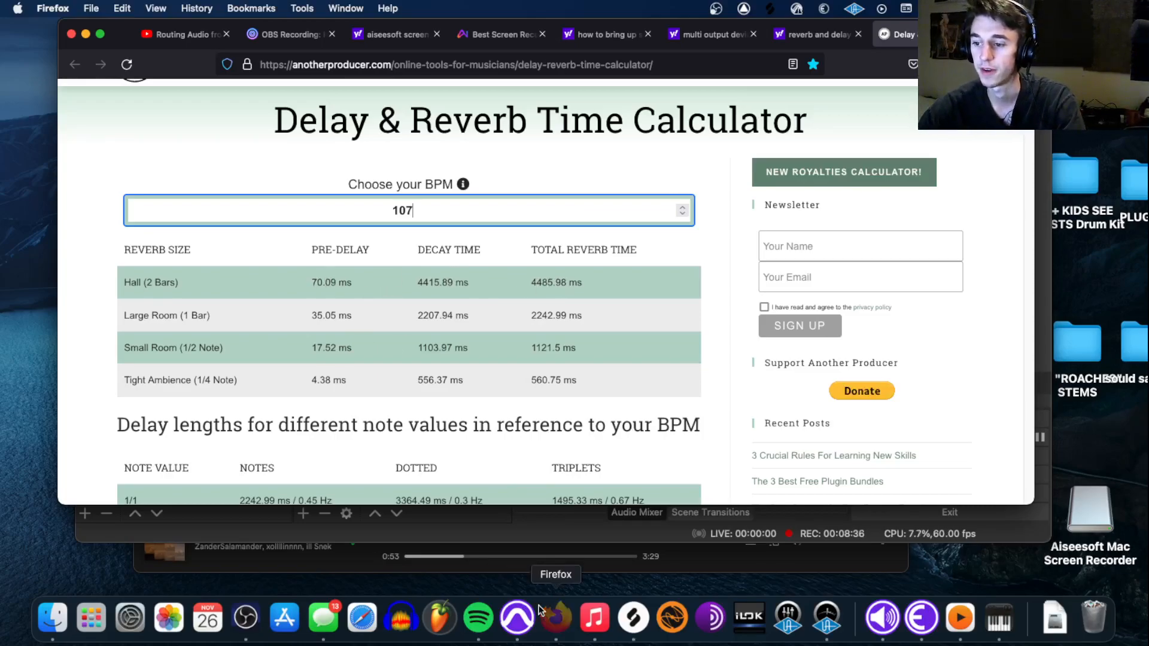
Switch back to Pro Tools and set Pure Plate's pre-delay slightly above 50 ms, reverb time between 4 and 5 seconds, and mix fully wet.
click(517, 618)
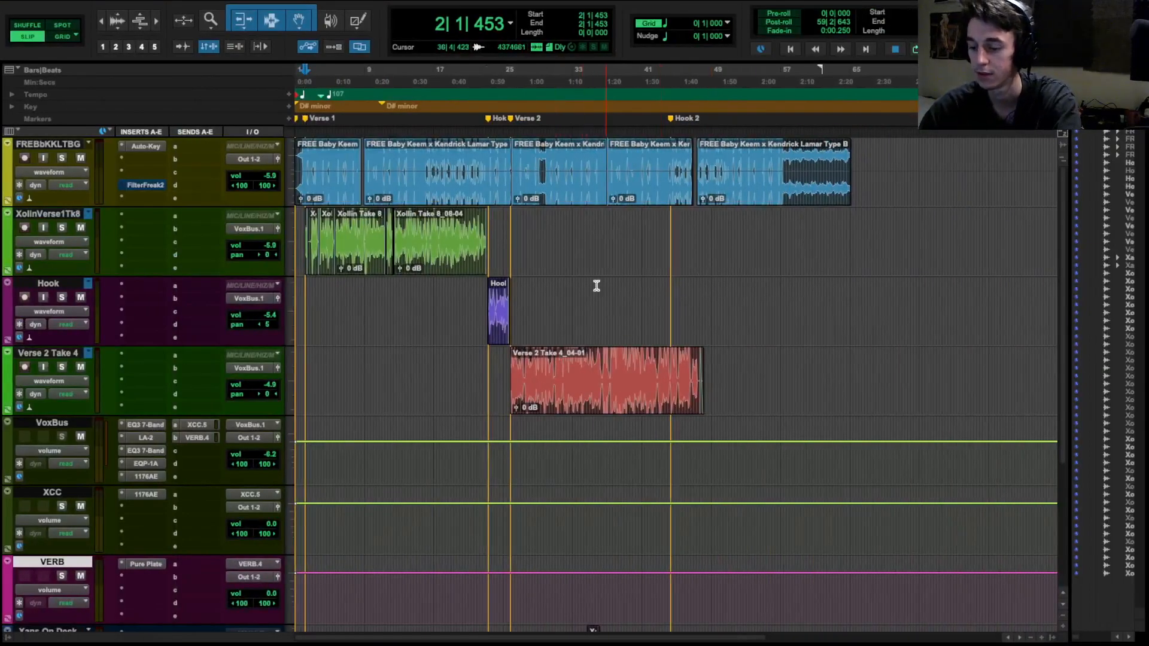
key(super+equal)
click(372, 90)
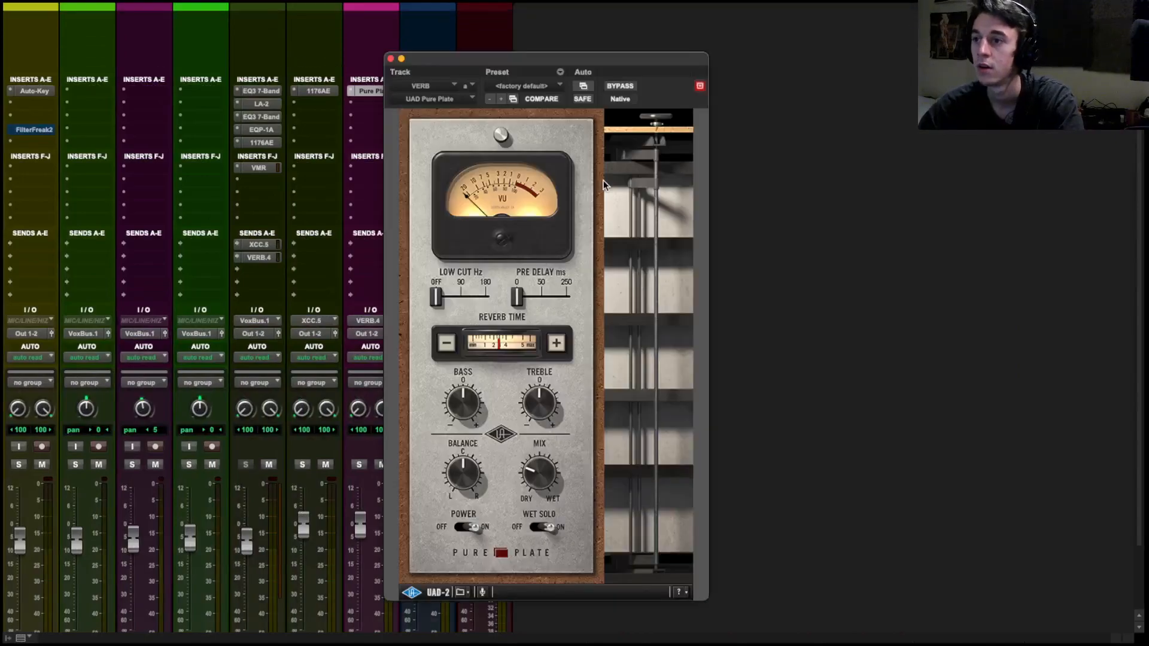
drag(516, 301, 547, 303)
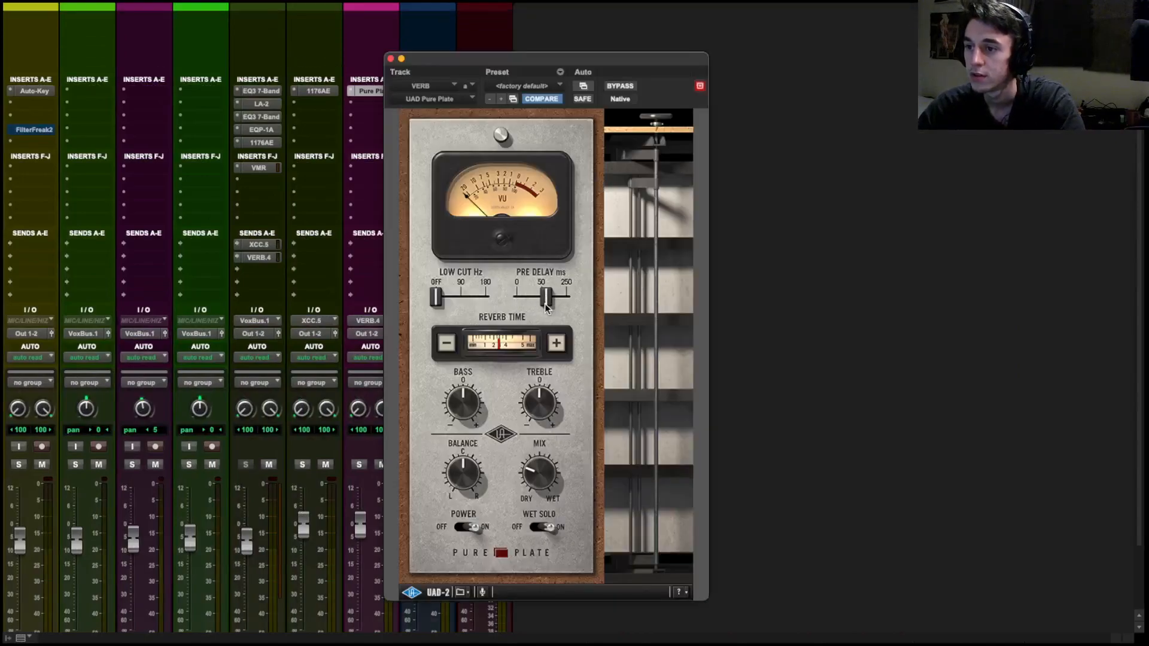
drag(496, 346, 510, 341)
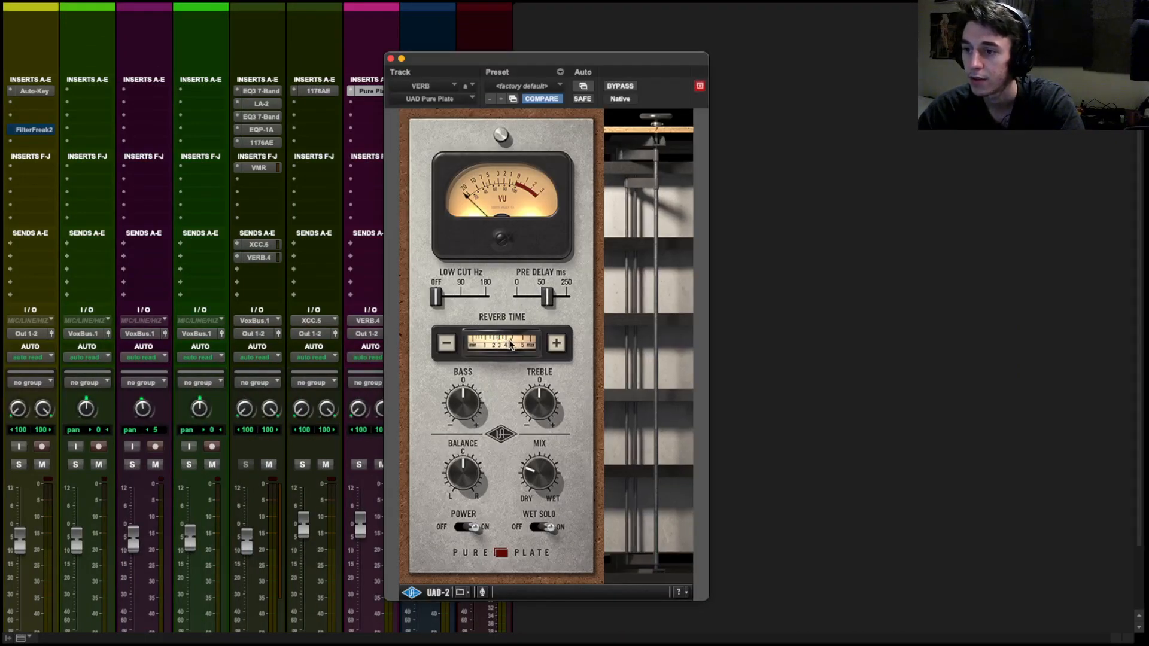
drag(534, 491, 632, 303)
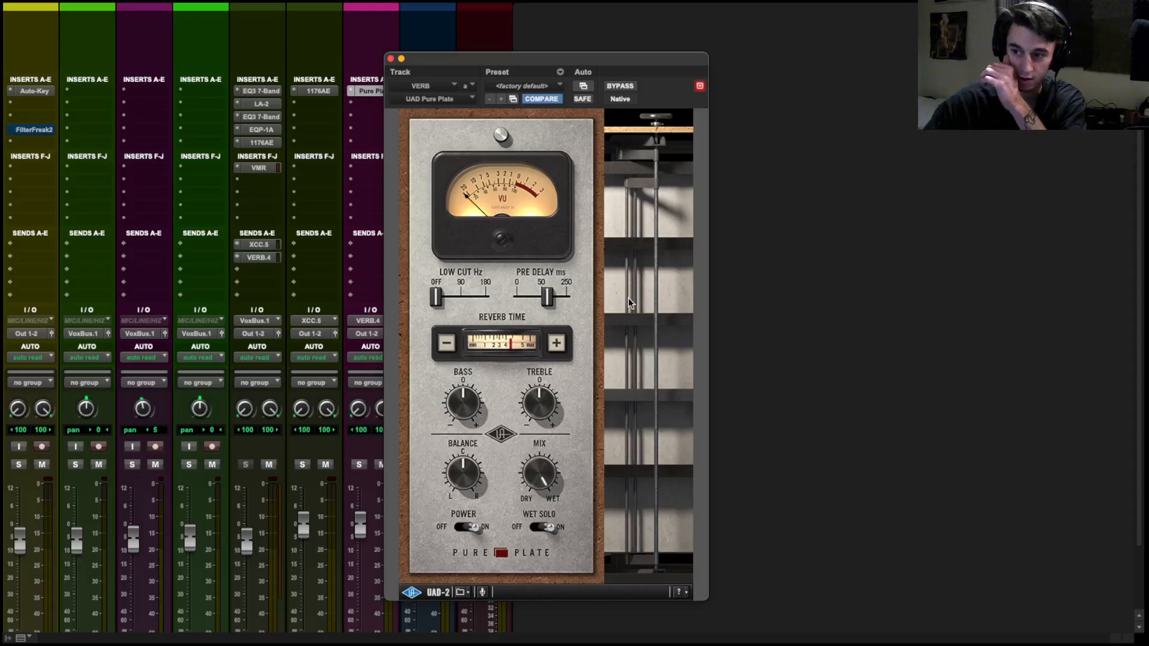
click(391, 58)
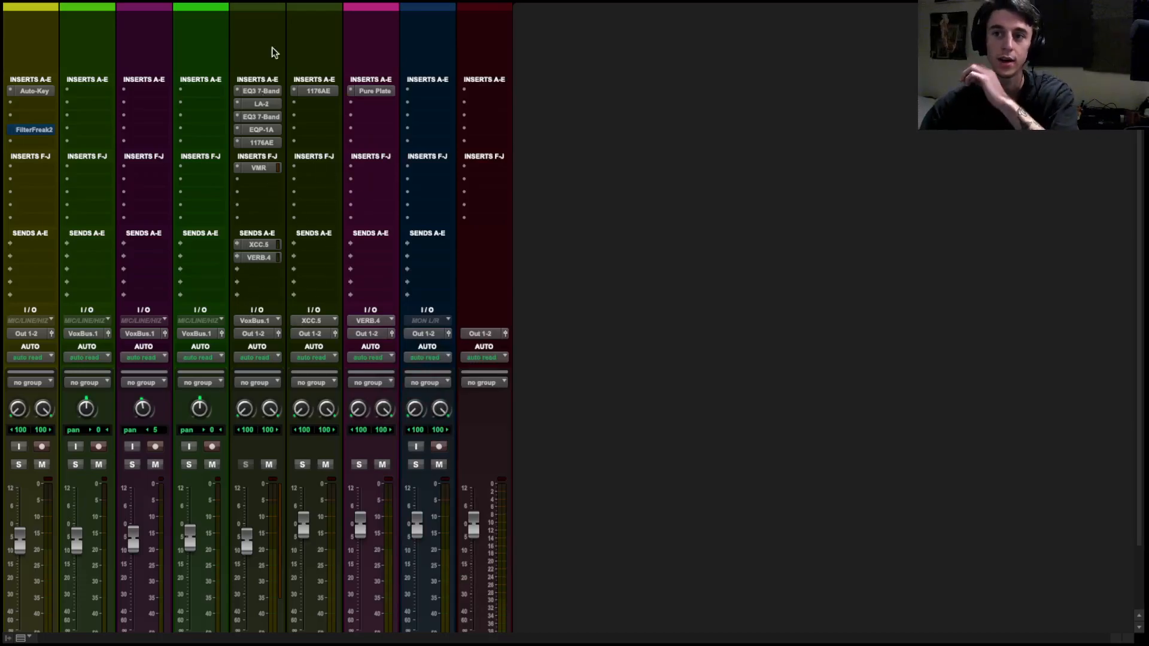
Play the song and raise VoxBus's VERB send to blend in the reverb by ear.
scroll(263, 187, down, 3)
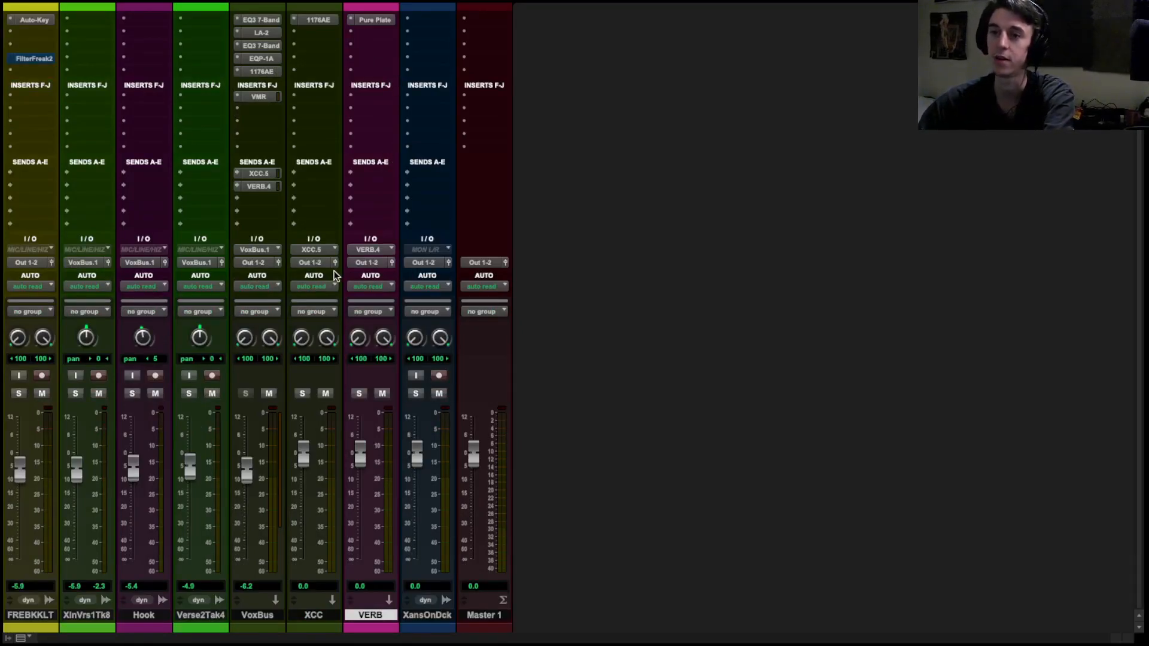
key(space)
click(257, 186)
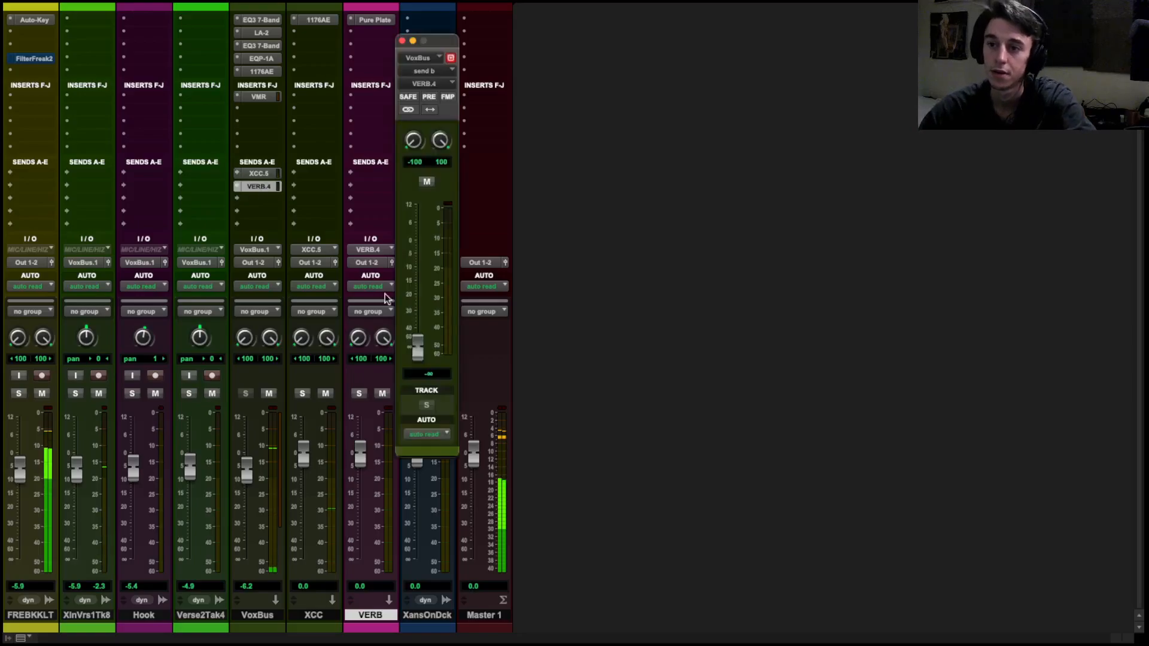
drag(418, 232, 408, 290)
click(401, 41)
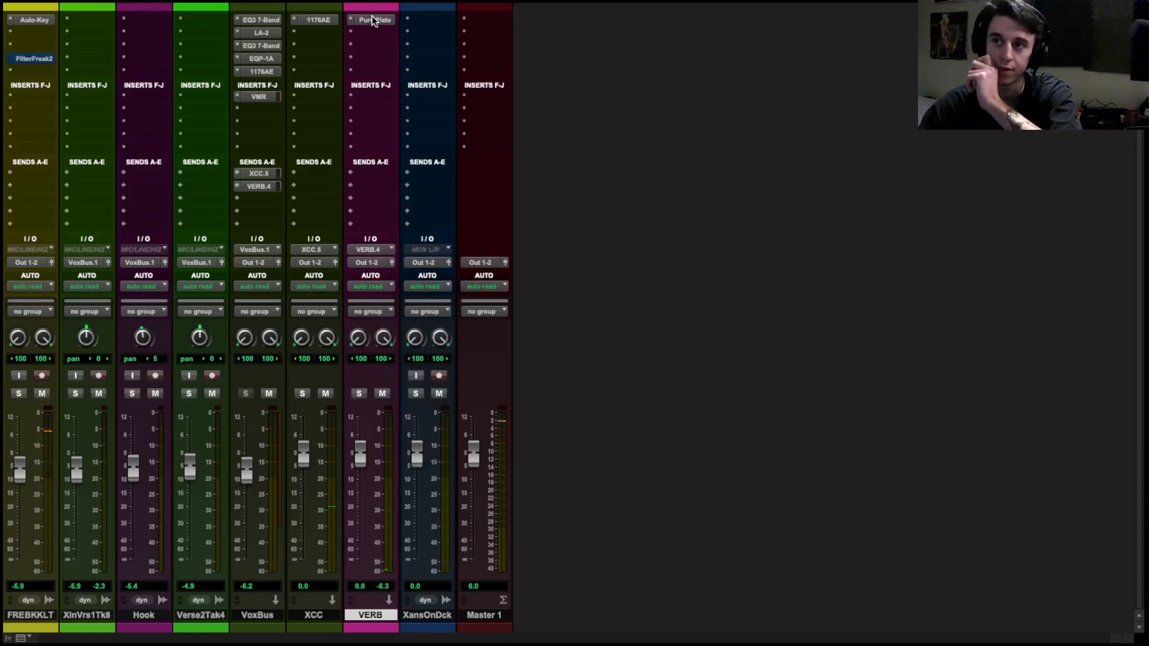
Insert a stereo EQ3 7-Band after Pure Plate on VERB and low-pass the reverb at 24 dB/oct around 8.93 kHz.
click(368, 31)
mouse_move(424, 35)
mouse_move(505, 37)
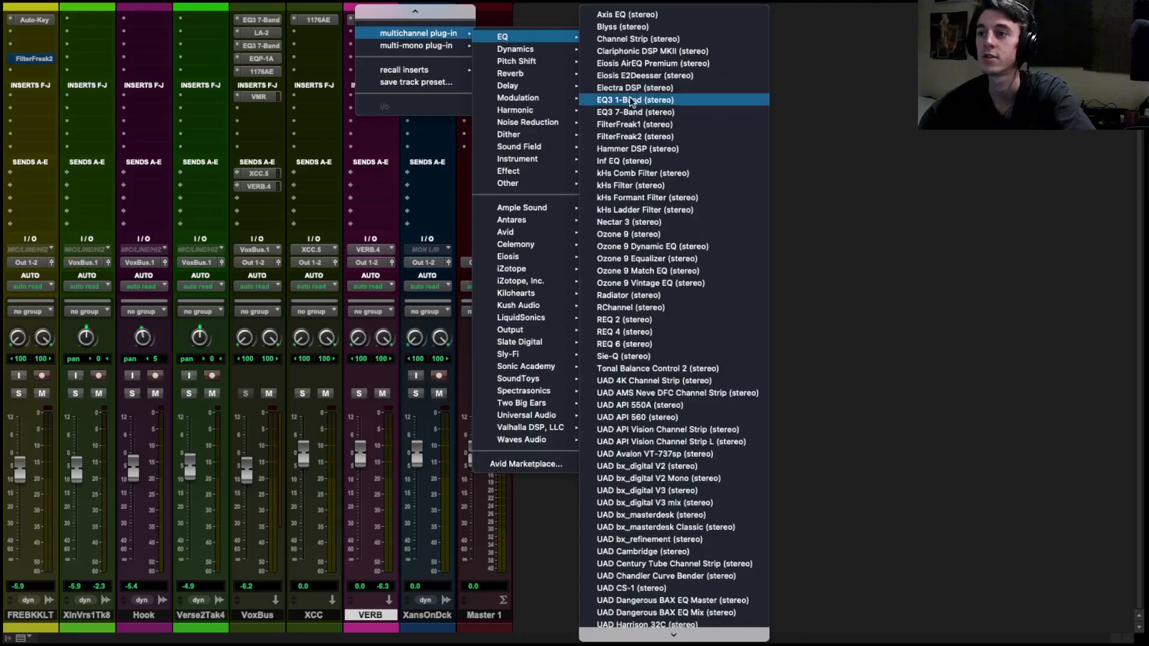
click(648, 109)
click(568, 229)
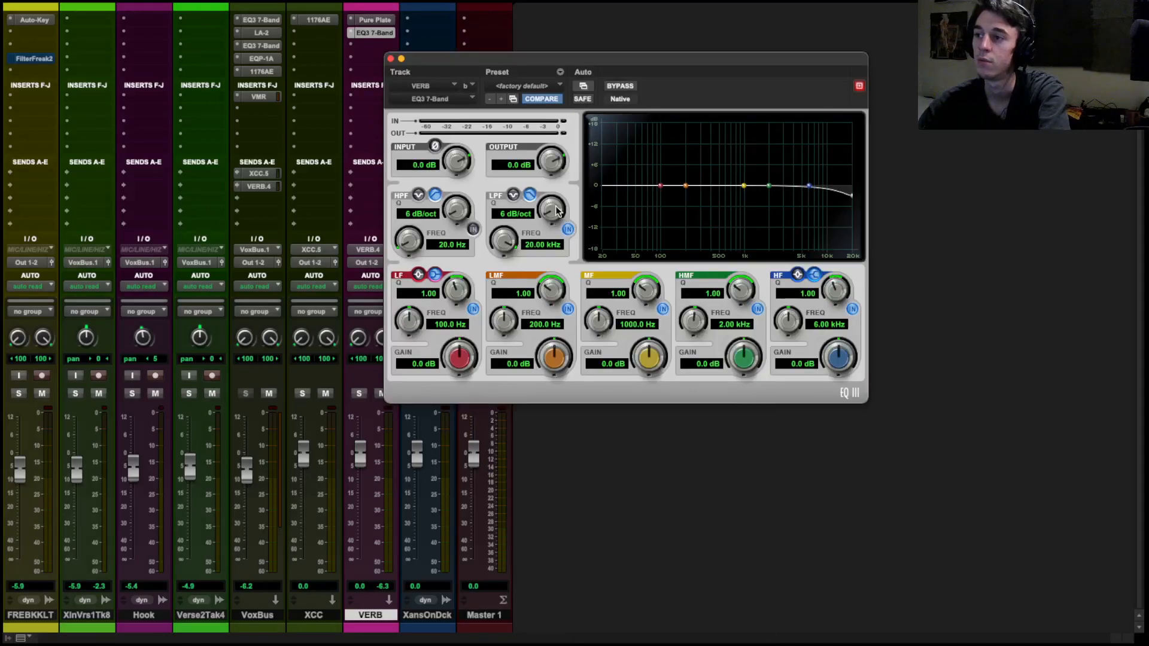
drag(555, 207, 629, 138)
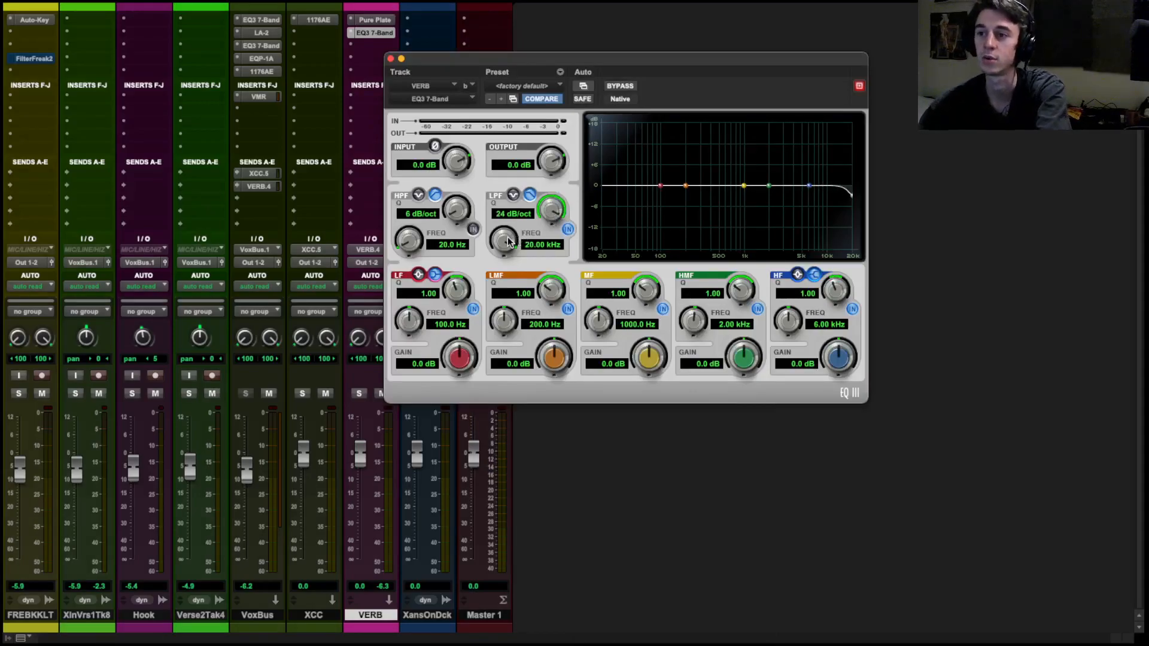
drag(506, 241, 480, 259)
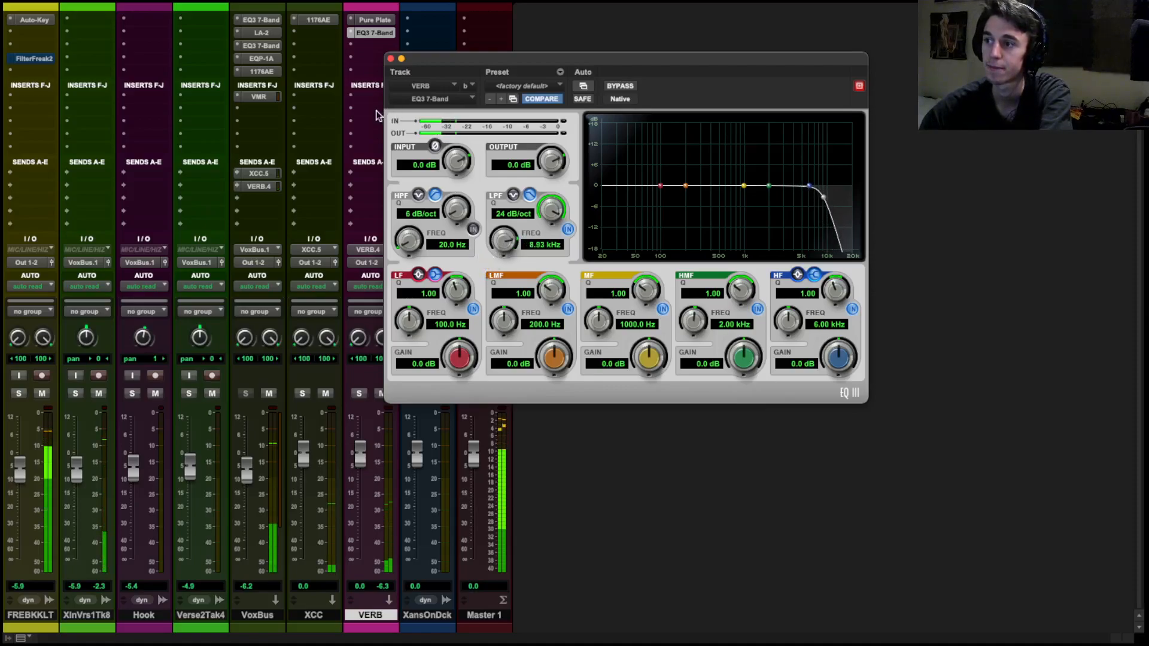
click(390, 59)
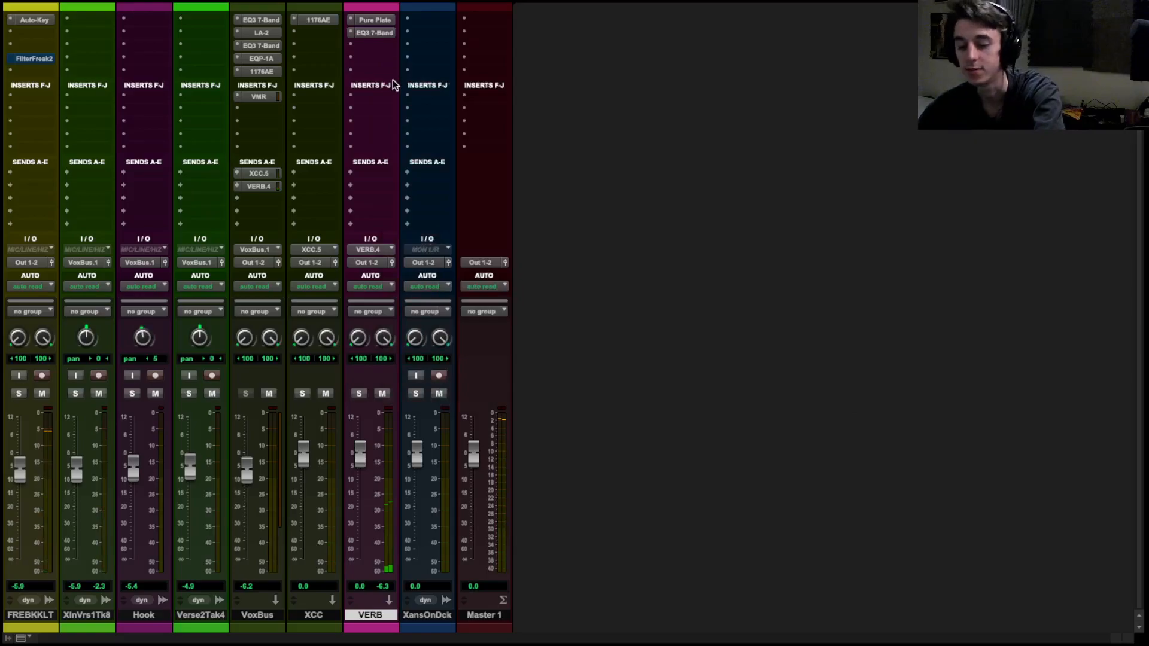
Add a send from VoxBus to a new stereo aux input track named Delay.
click(267, 208)
click(316, 278)
text(Delay)
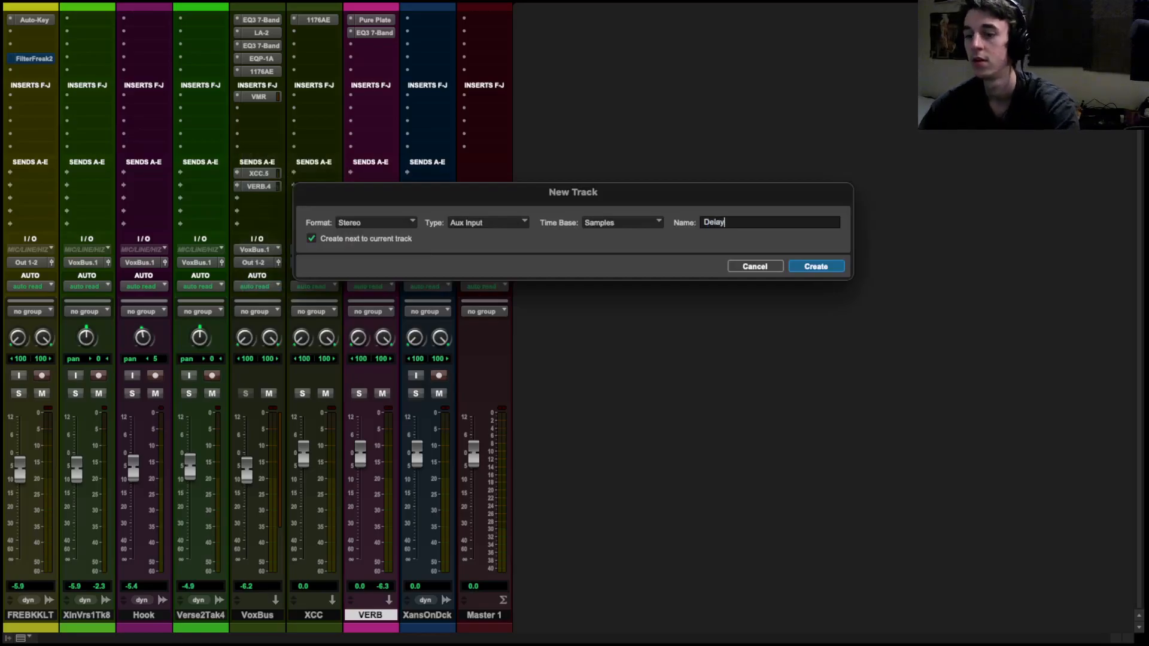
key(Return)
click(403, 43)
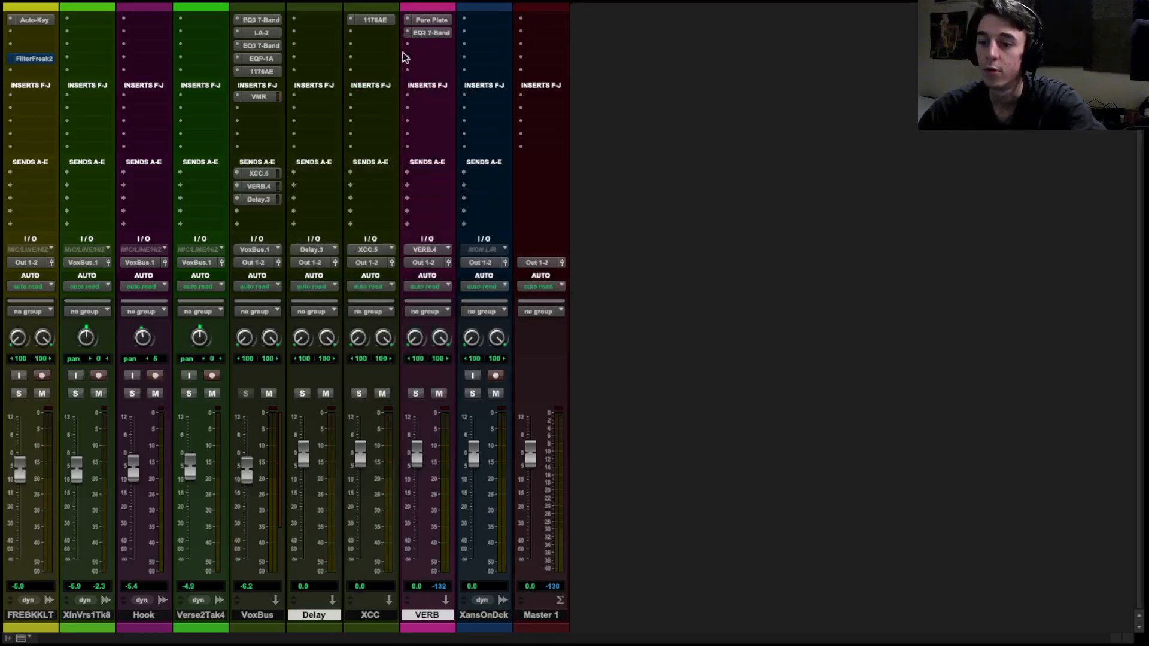
Move the Delay track directly after VERB and change its track color to purple.
click(372, 610)
drag(314, 611, 429, 622)
double_click(428, 627)
click(132, 91)
click(37, 25)
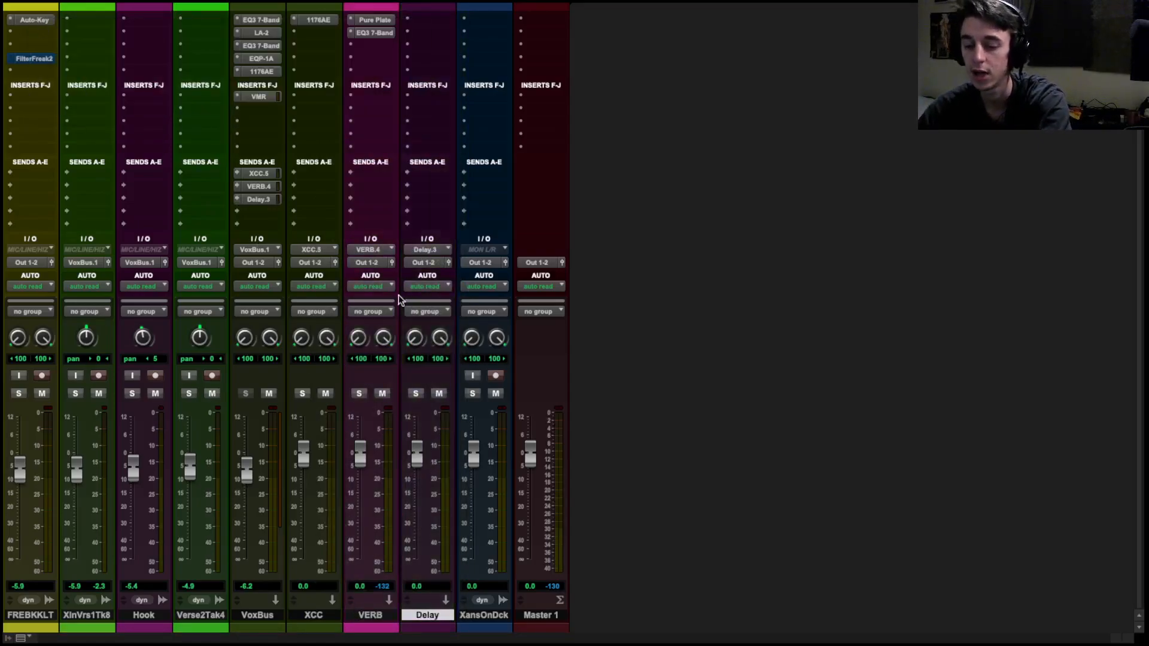
Insert a stereo EchoBoy on the Delay track's first insert slot.
scroll(428, 327, up, 2)
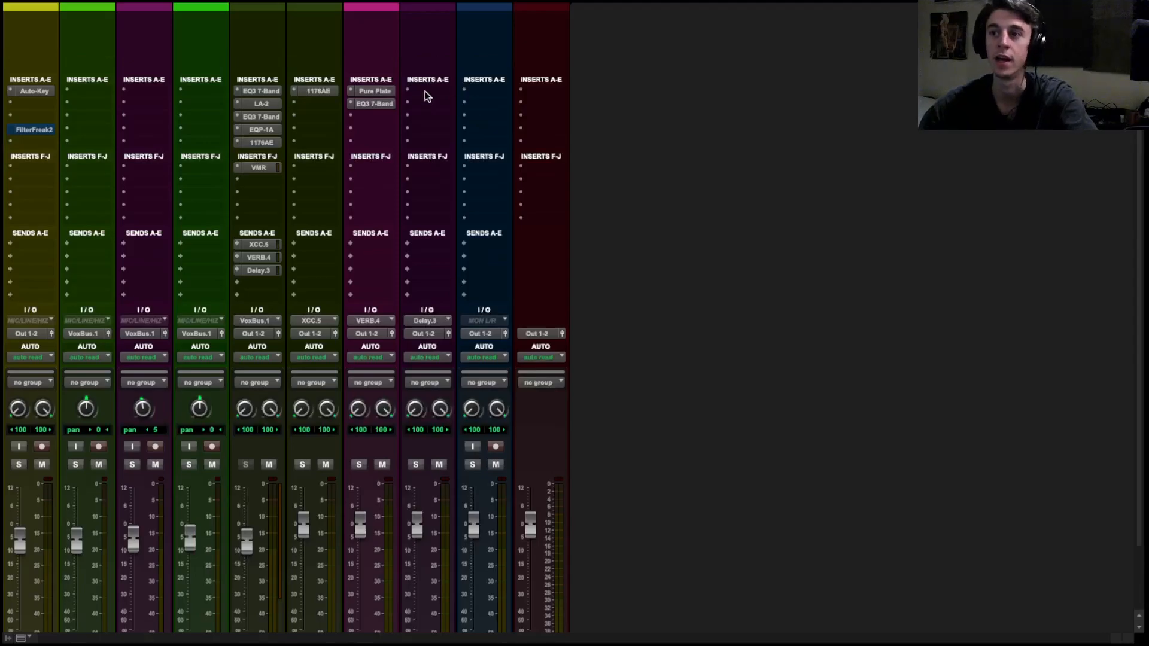
click(424, 91)
mouse_move(482, 91)
mouse_move(584, 128)
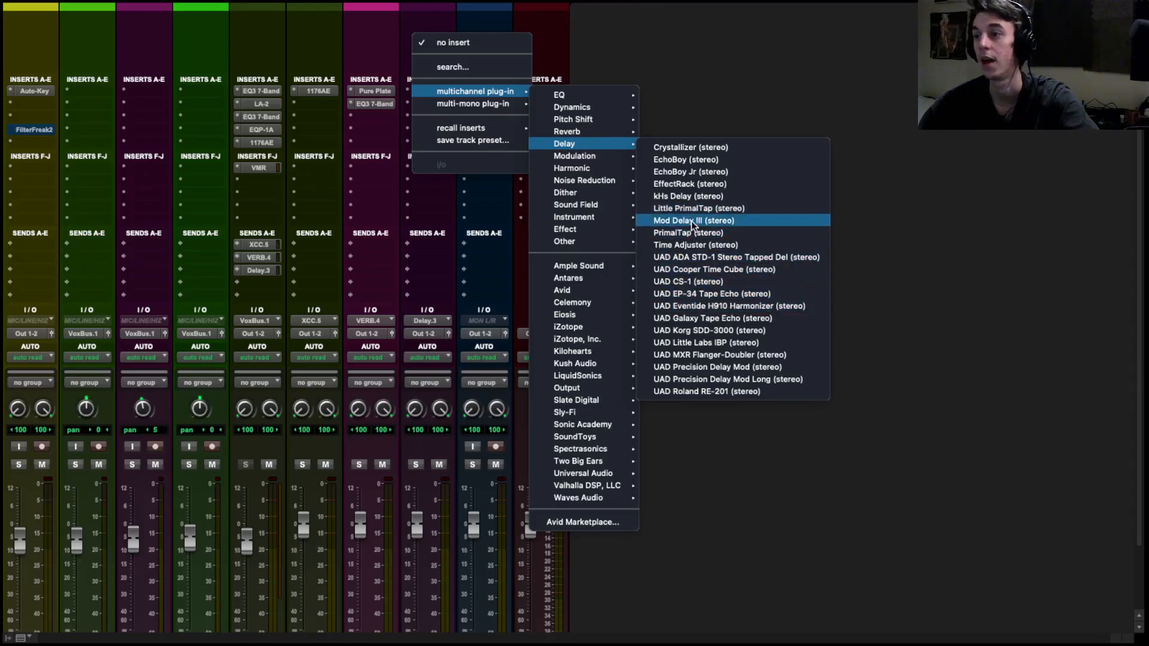
click(682, 162)
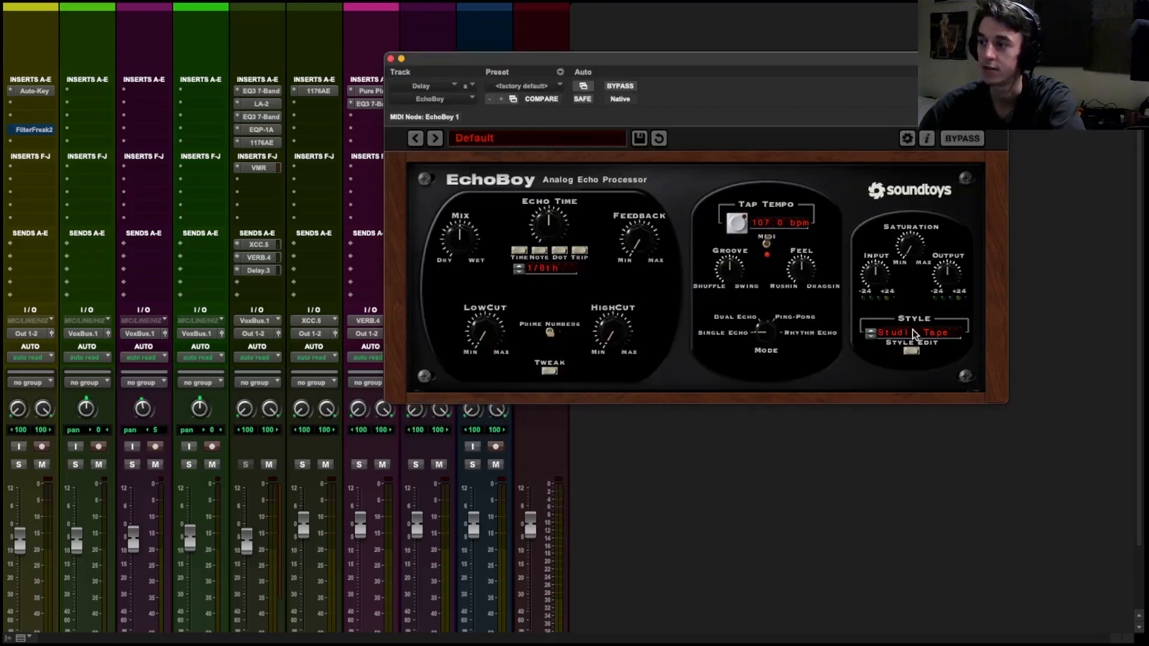
Switch EchoBoy to ping-pong mode and dial in a little feedback, high cut and saturation.
drag(640, 246, 640, 232)
drag(777, 326, 795, 308)
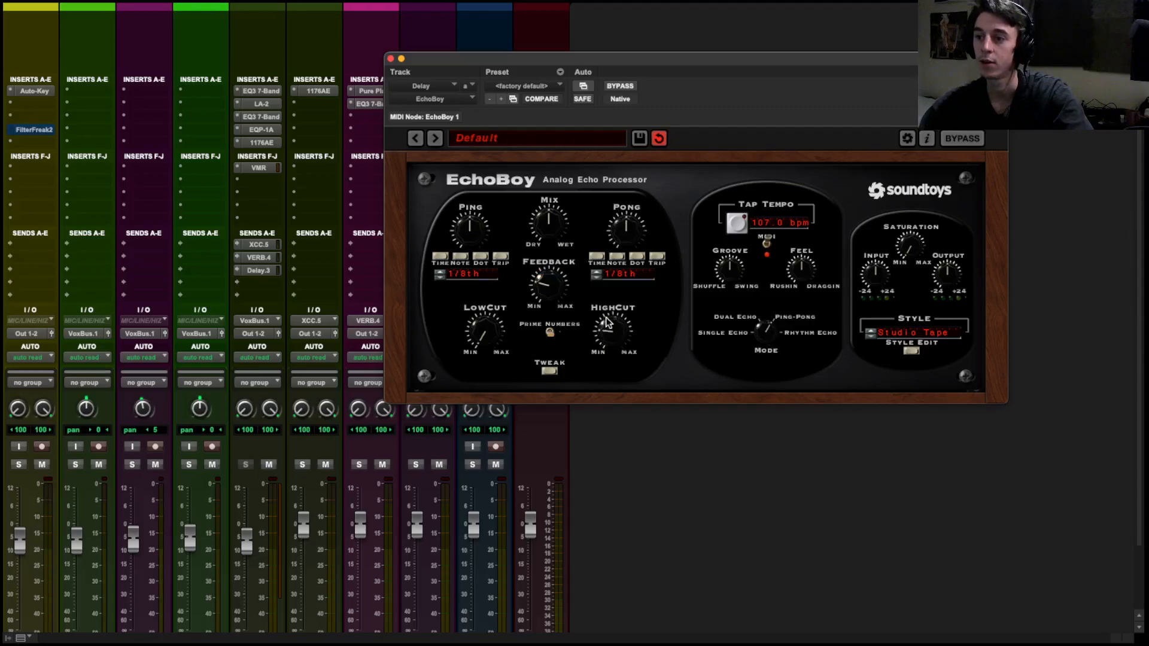
drag(916, 252, 917, 225)
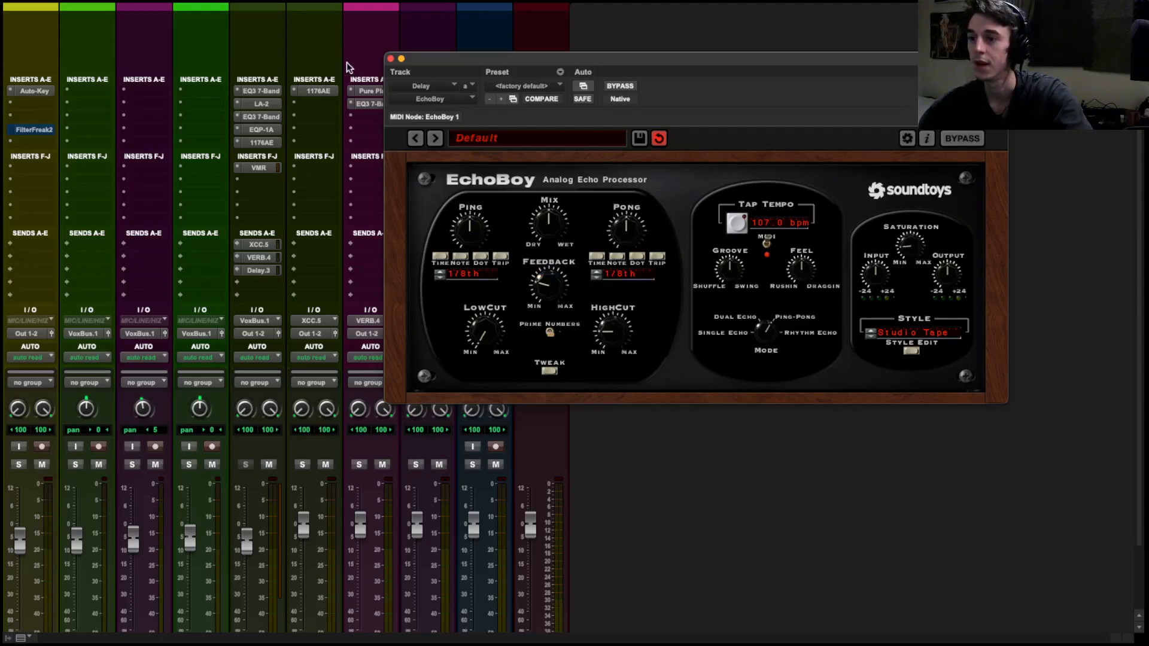
click(390, 59)
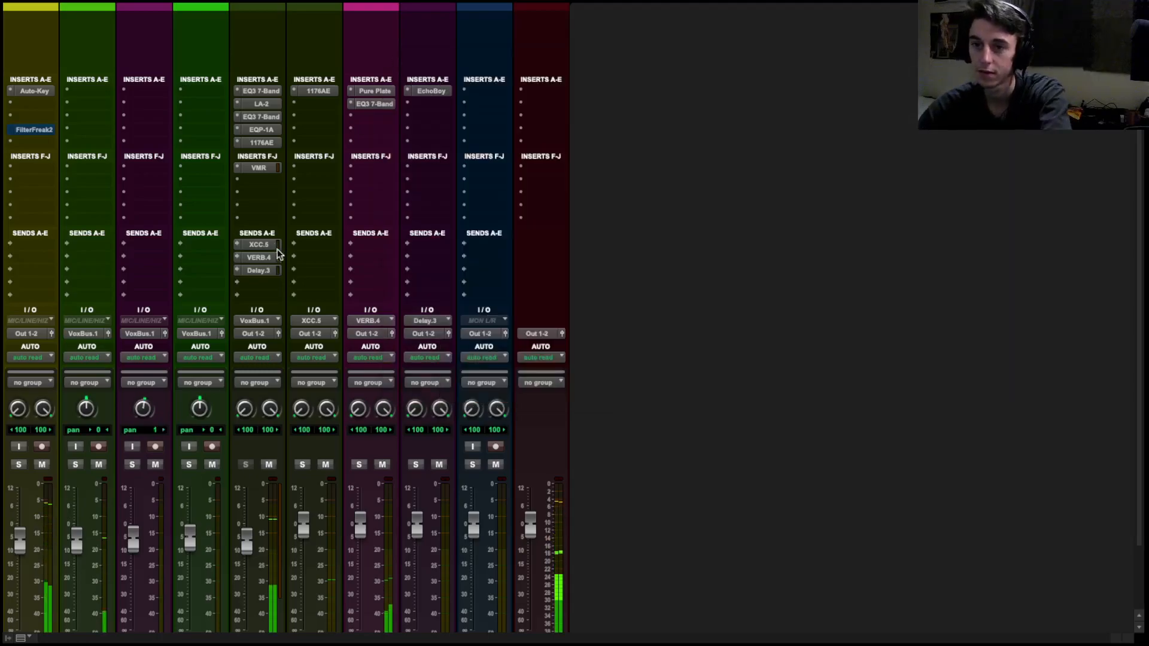
Play the song, raise VoxBus's Delay send to about -14.7 dB, and set EchoBoy's mix fully wet.
click(258, 271)
drag(417, 345, 416, 278)
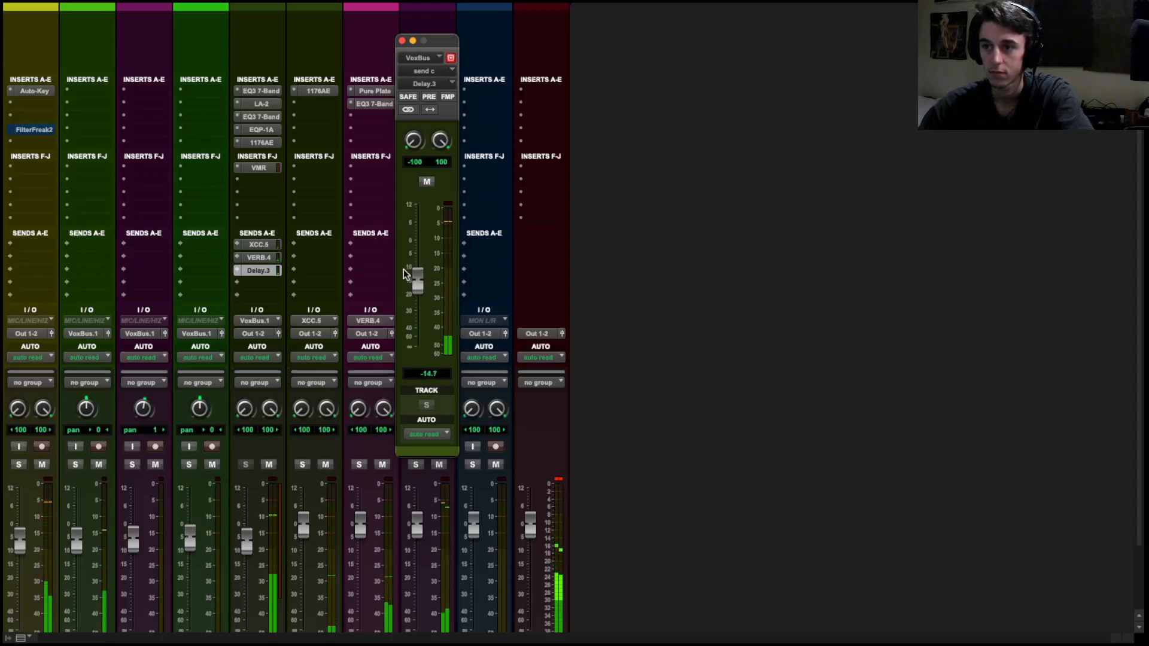
click(402, 40)
click(424, 91)
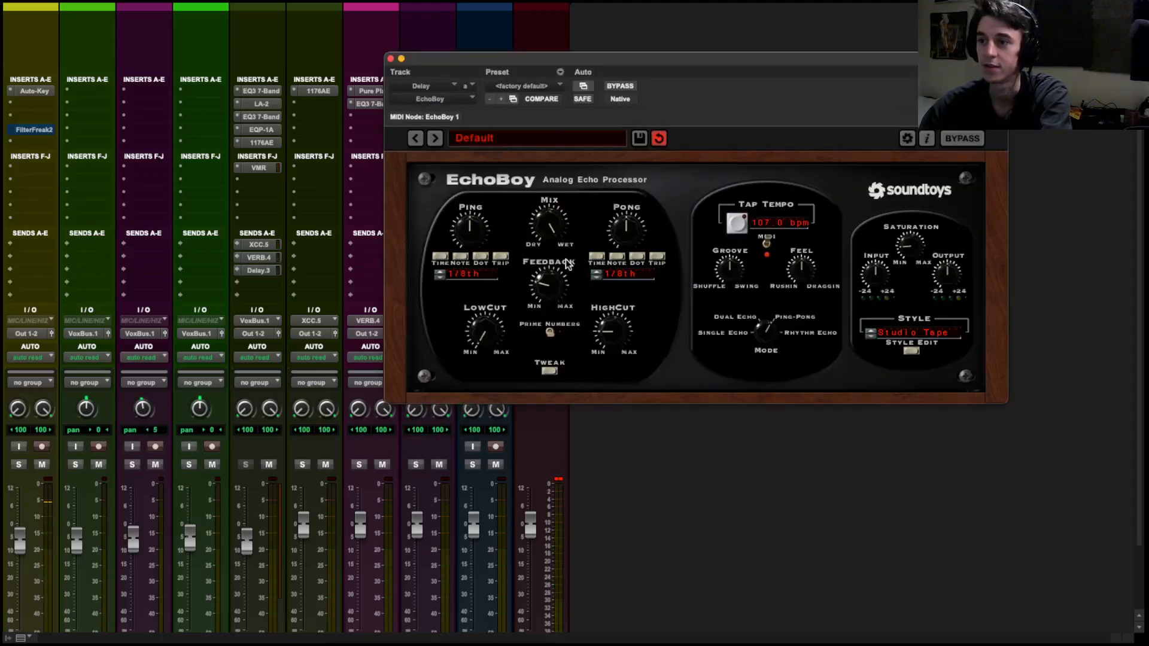
click(391, 58)
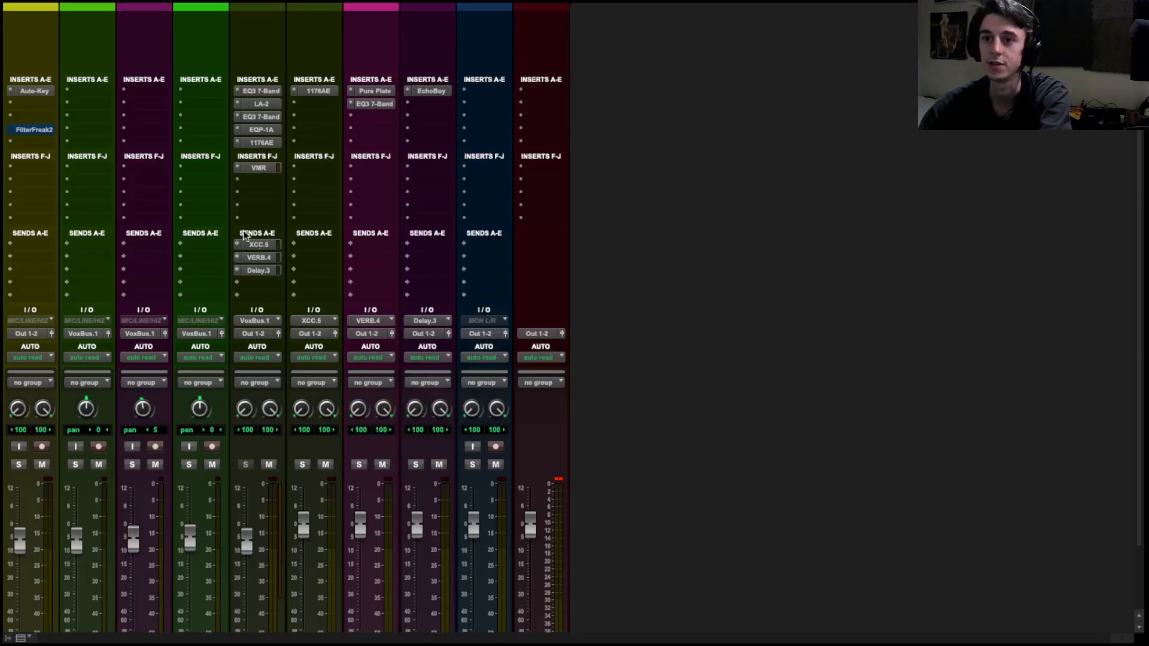
Lower VoxBus's Delay send to about -17.7 dB by ear while the song plays.
click(254, 270)
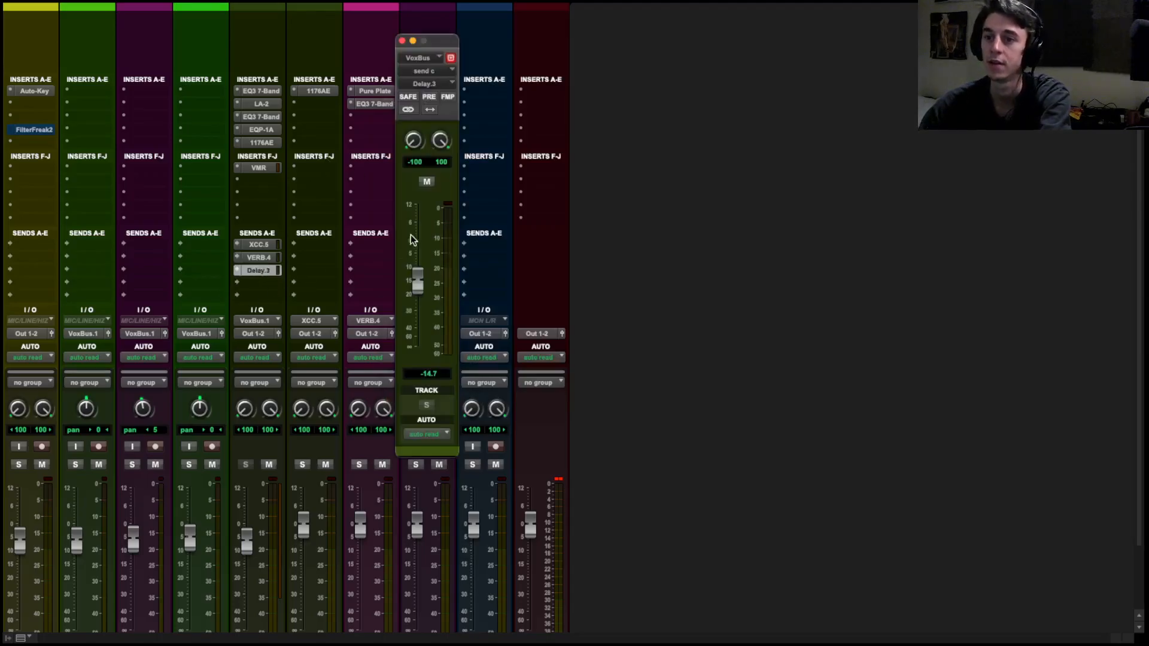
click(401, 40)
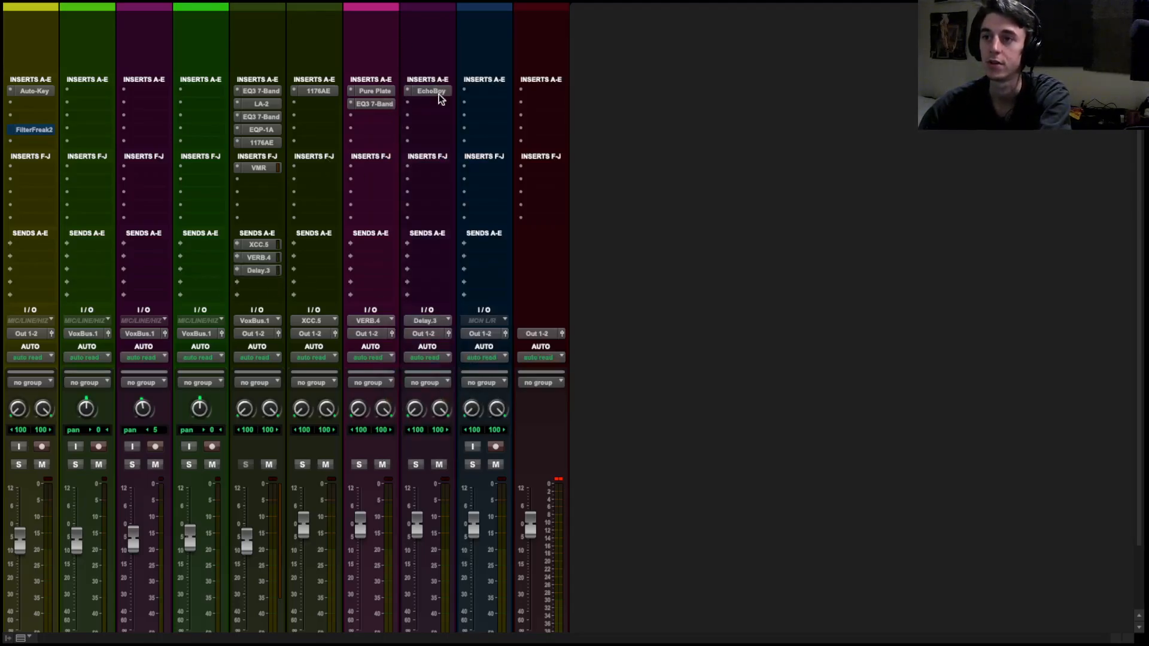
click(277, 268)
click(400, 38)
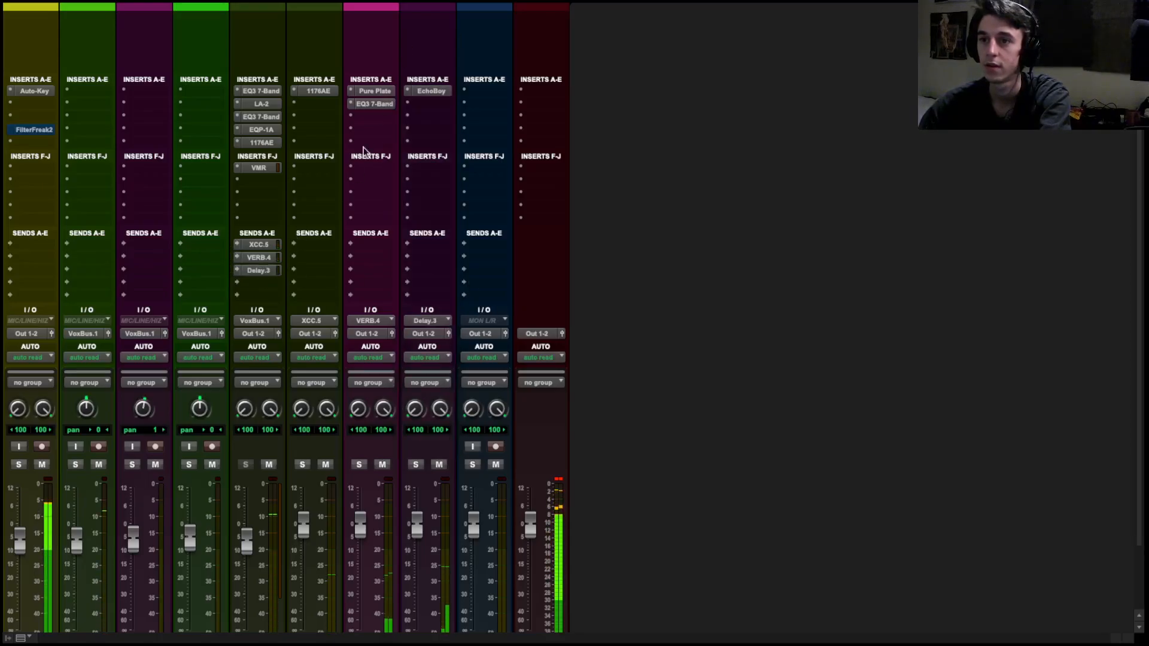
click(275, 269)
drag(413, 289, 415, 287)
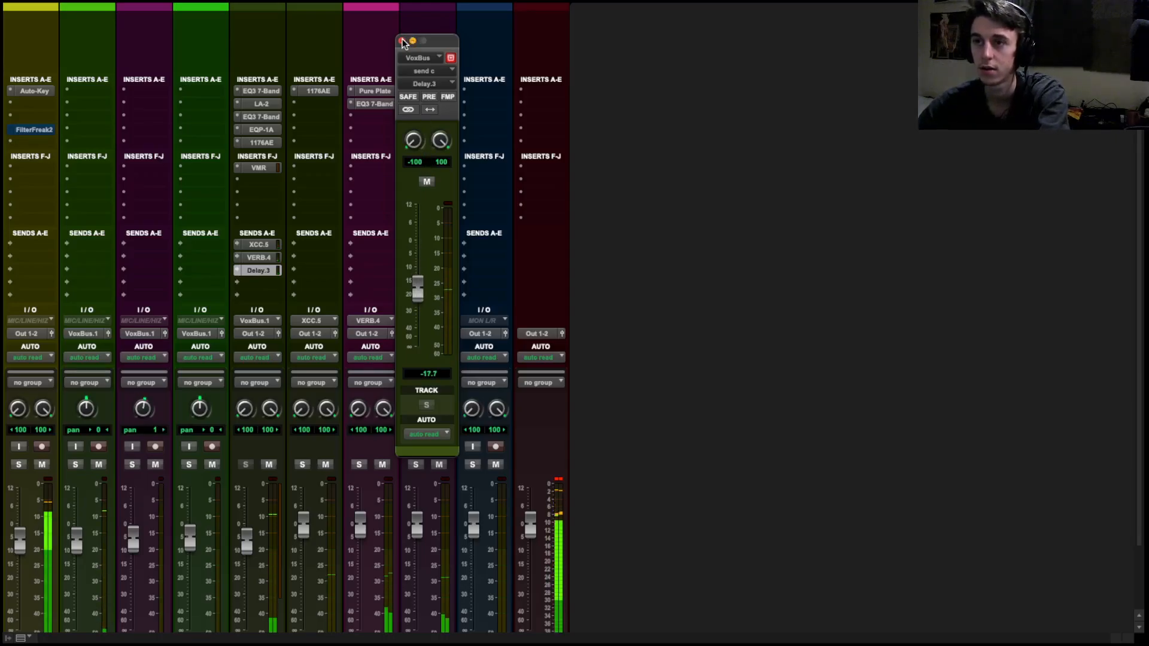
click(401, 41)
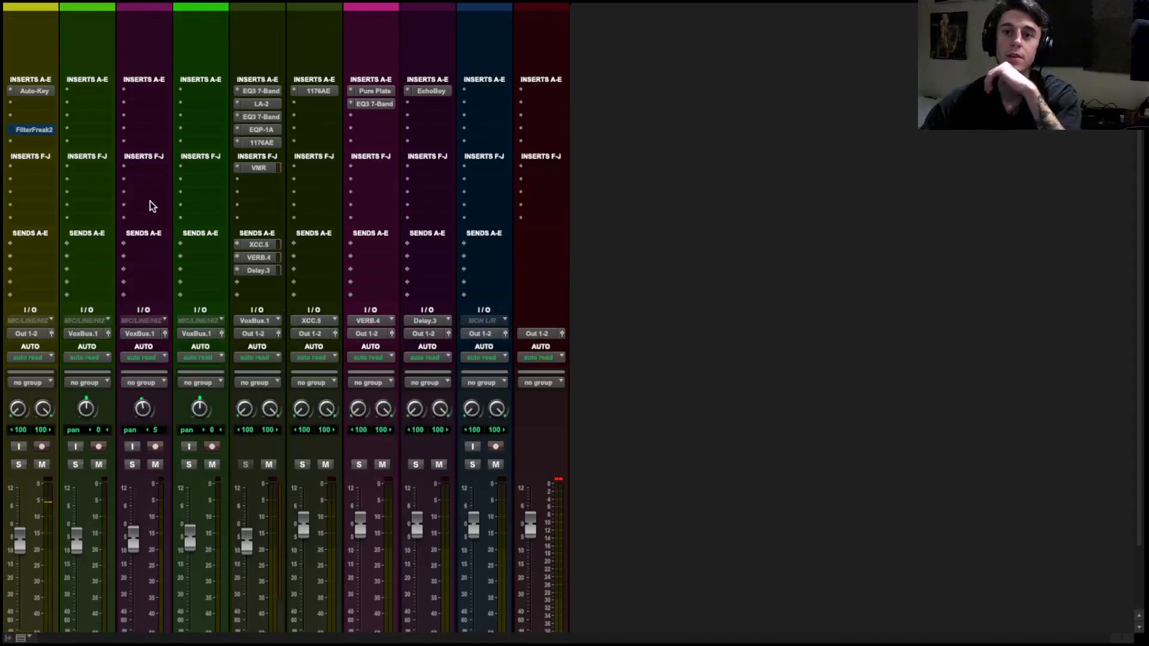
Insert a stereo EQ3 7-Band on the FREBKKLT beat track and cut about 2.6 dB near 2.04 kHz.
click(33, 103)
mouse_move(78, 104)
mouse_move(180, 108)
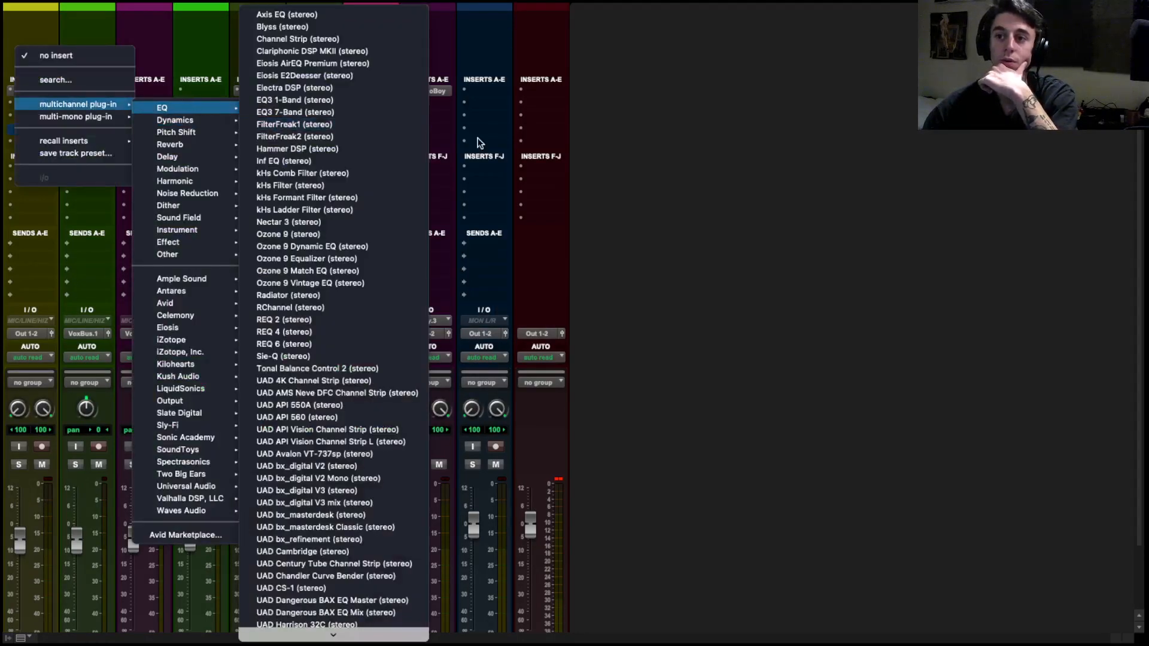
click(352, 112)
mouse_move(772, 187)
mouse_down()
mouse_move(770, 169)
mouse_move(760, 179)
mouse_move(772, 190)
mouse_up()
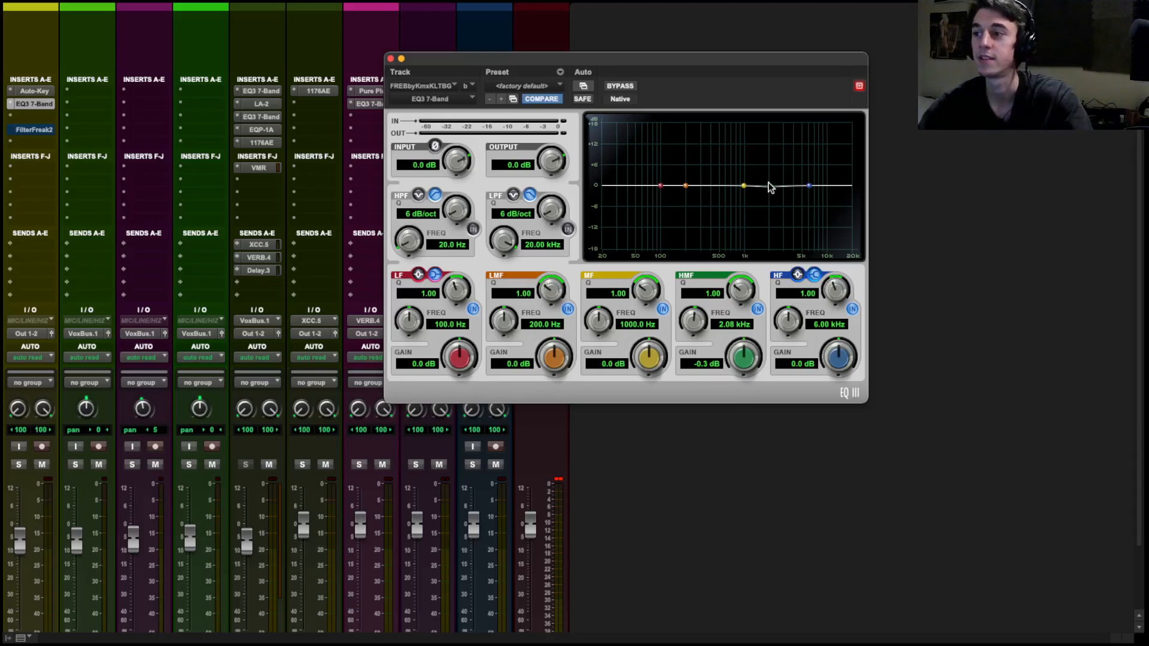
drag(769, 185, 769, 193)
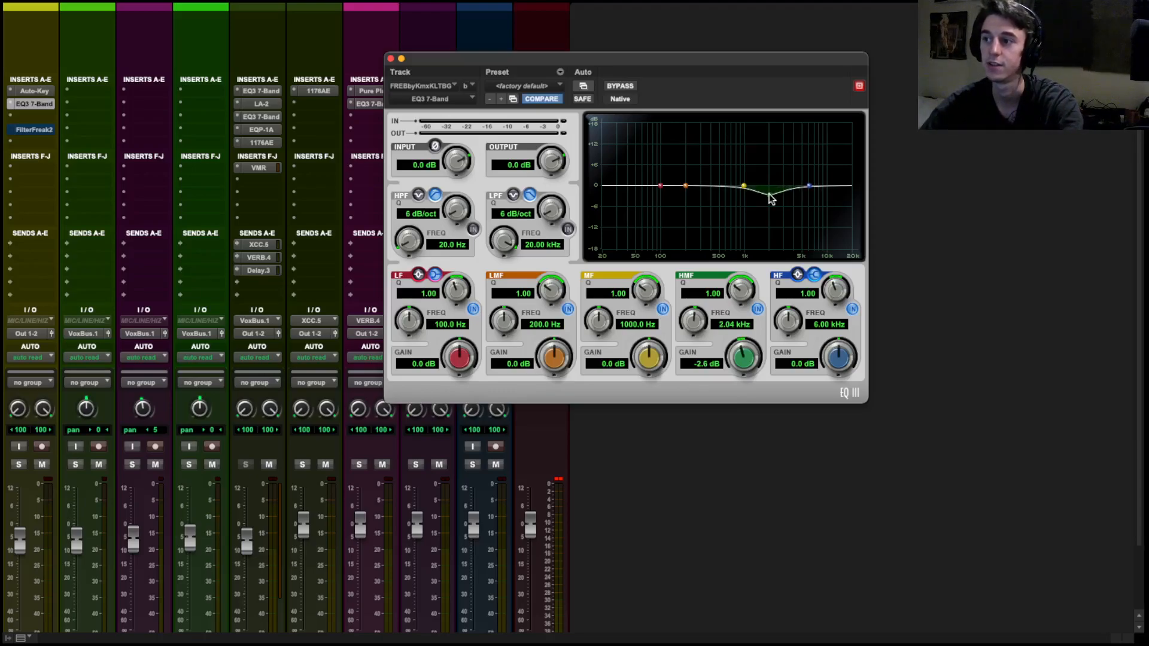
Play the song and deepen the beat EQ's high-mid cut to about -3.0 dB at 2.00 kHz.
key(space)
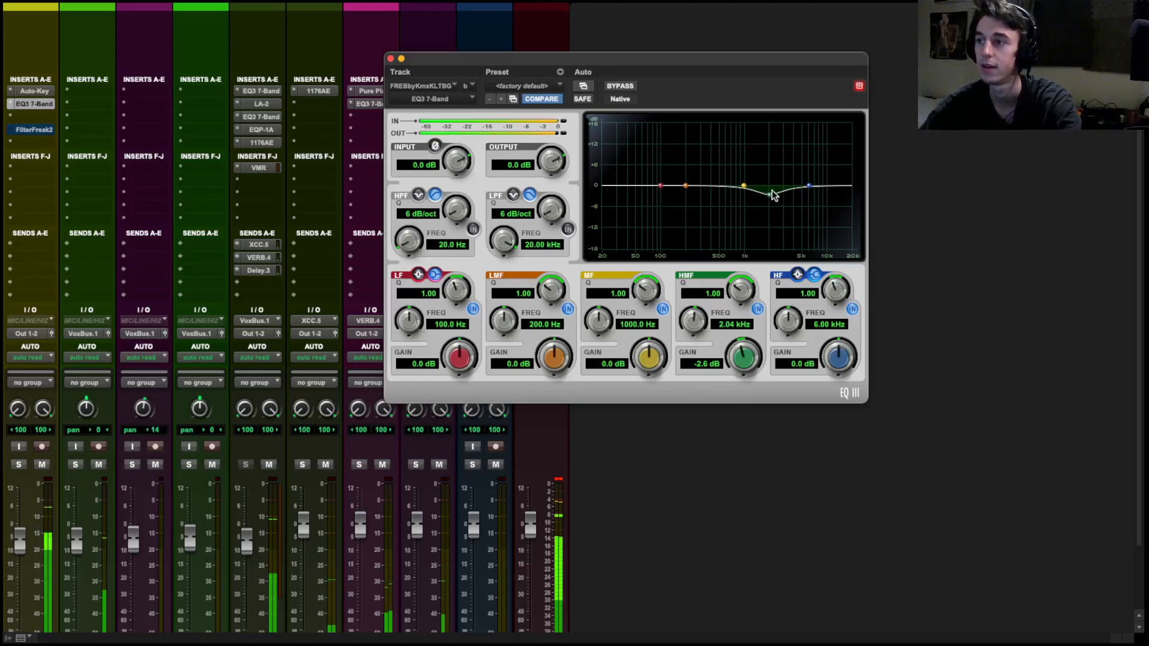
mouse_move(771, 198)
mouse_down()
mouse_move(773, 128)
mouse_move(770, 206)
mouse_move(769, 193)
mouse_up()
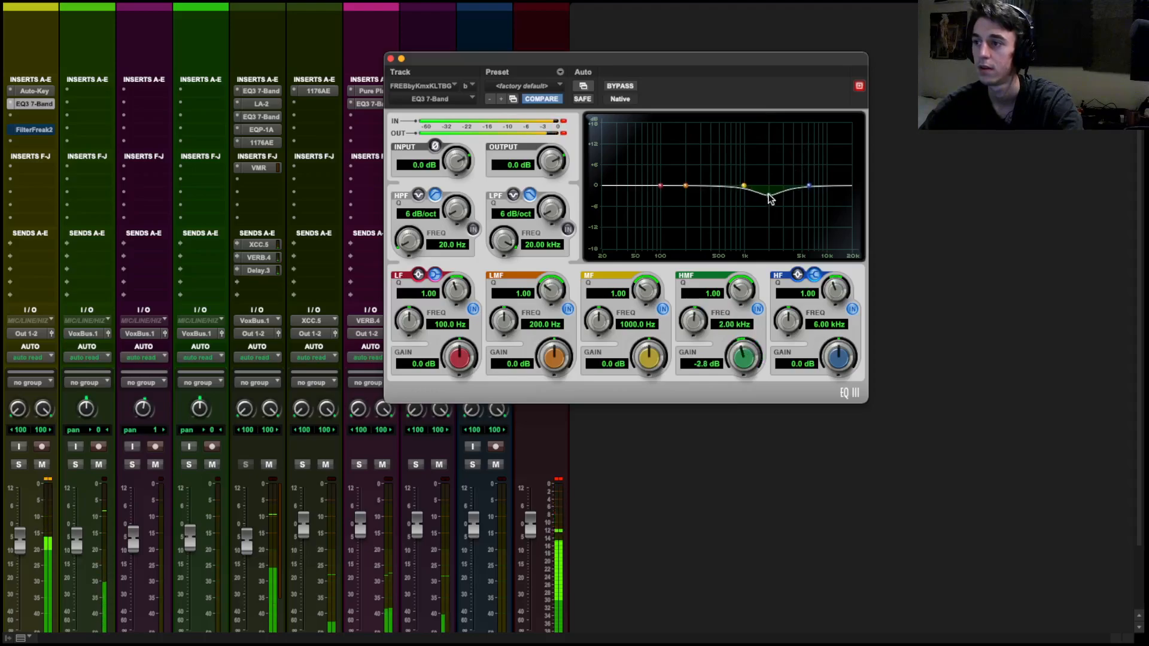
click(391, 58)
scroll(132, 419, down, 1)
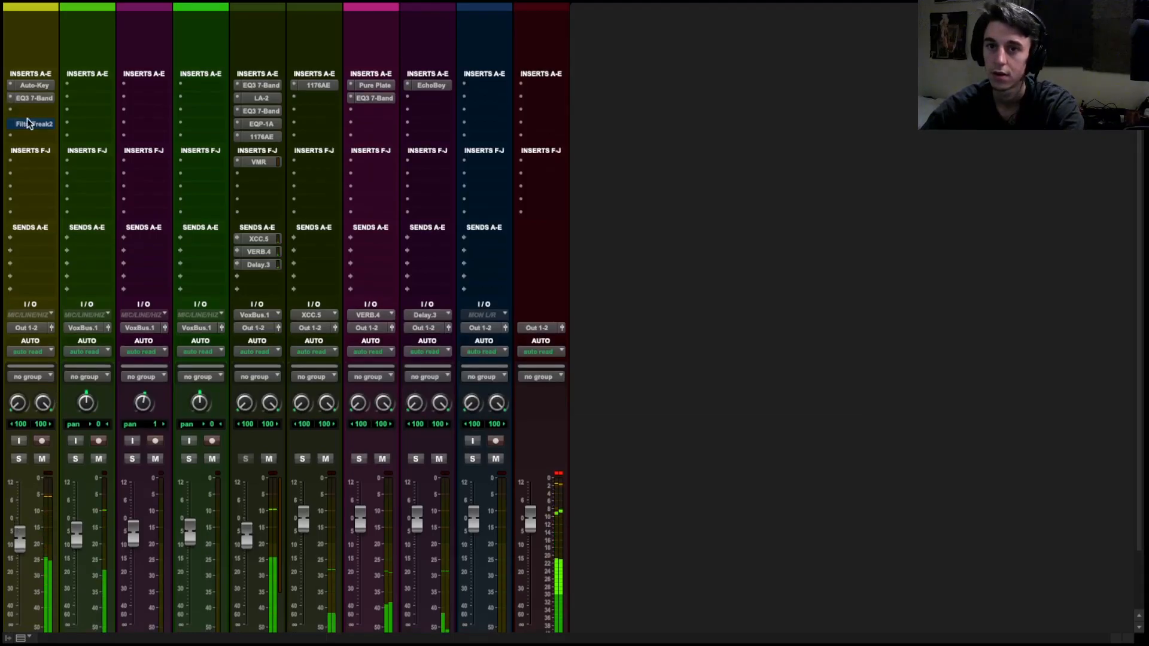
click(34, 97)
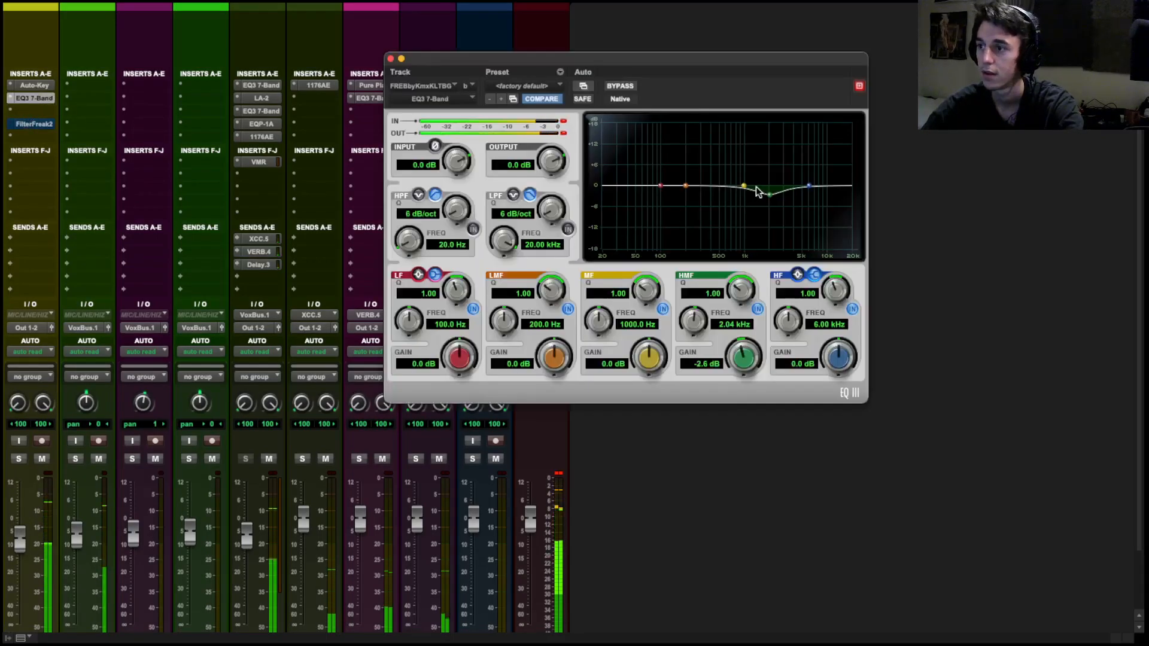
drag(770, 195, 769, 199)
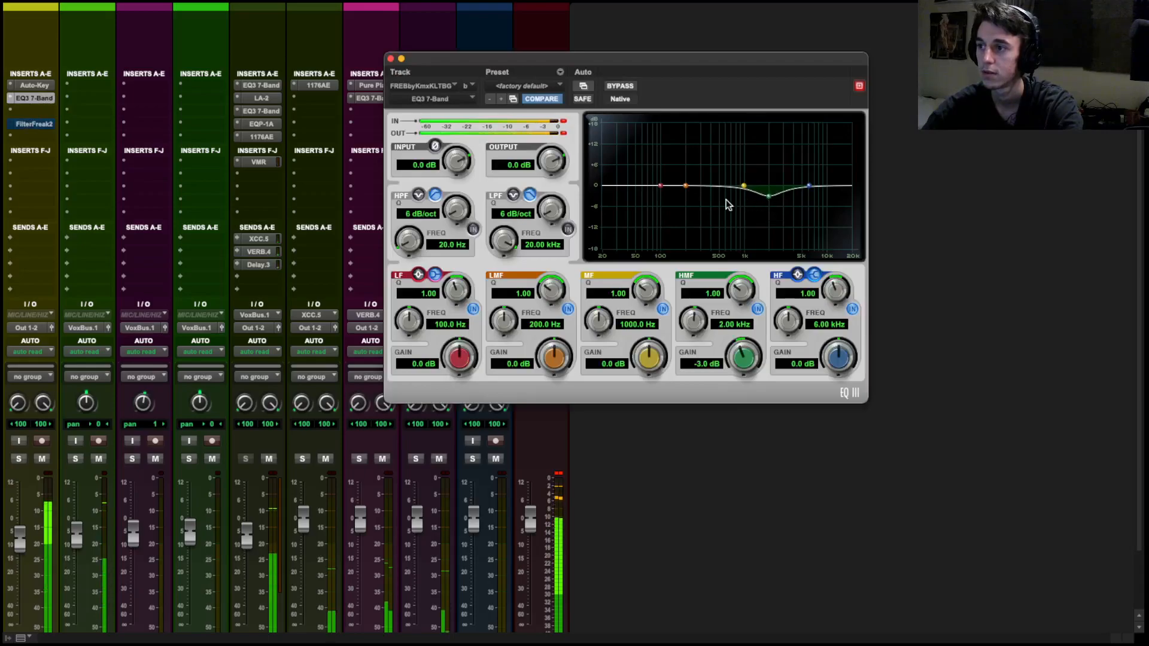
click(390, 58)
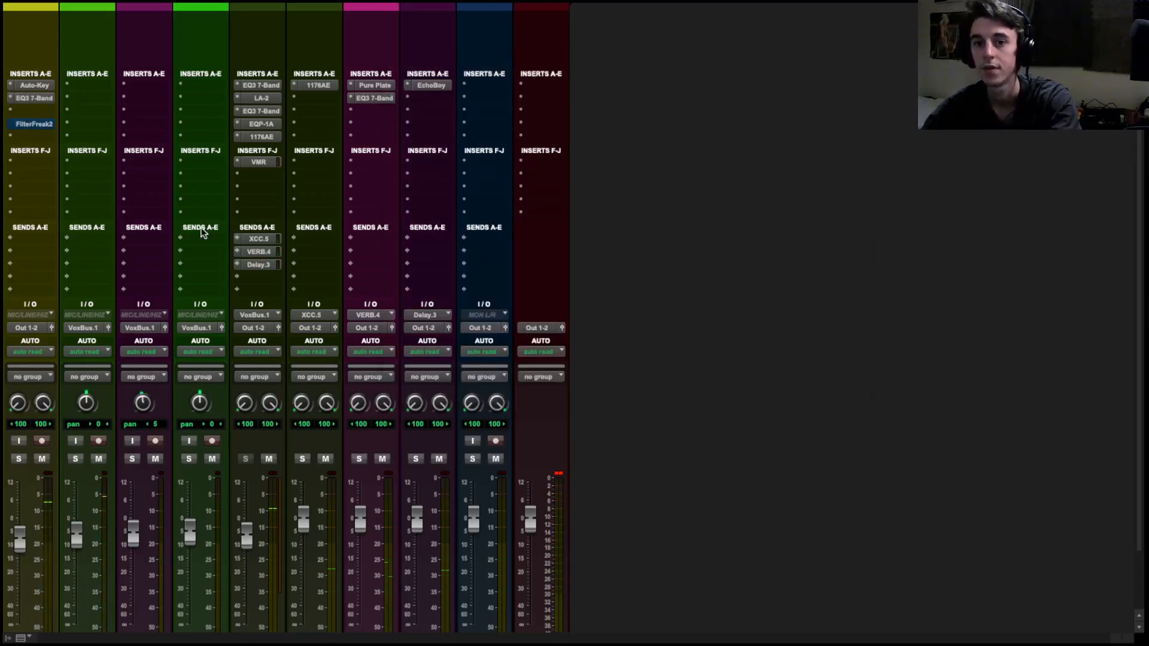
Add a send from the FREBKKLT beat track to a new stereo aux input track named BCC.
scroll(109, 239, down, 3)
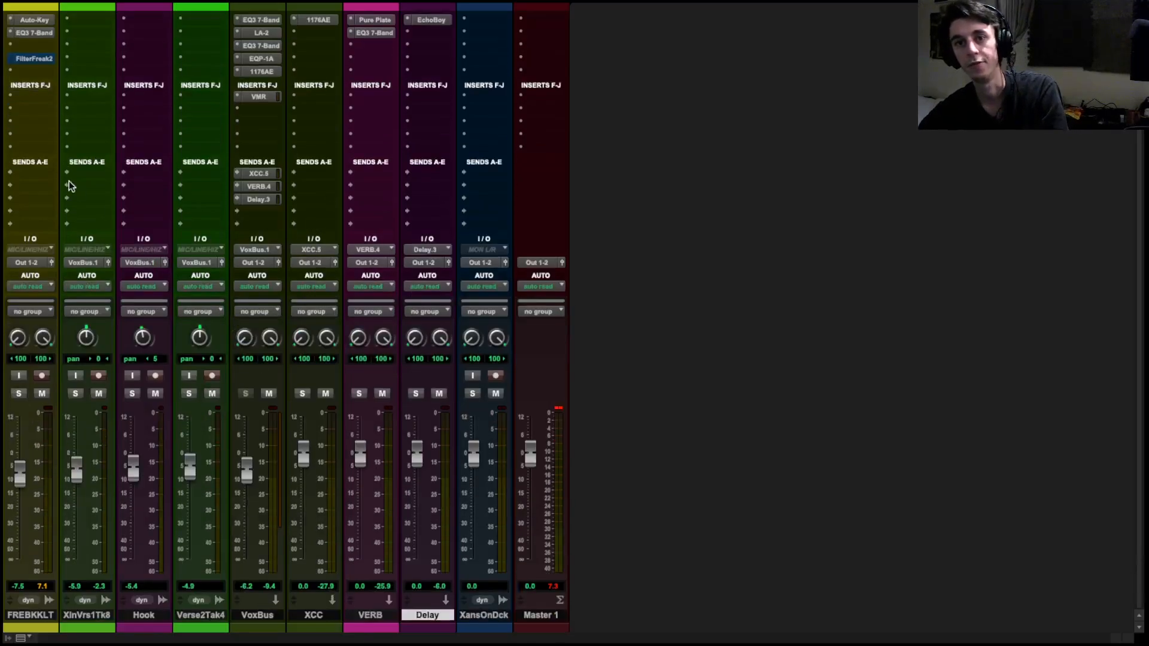
click(48, 173)
click(58, 256)
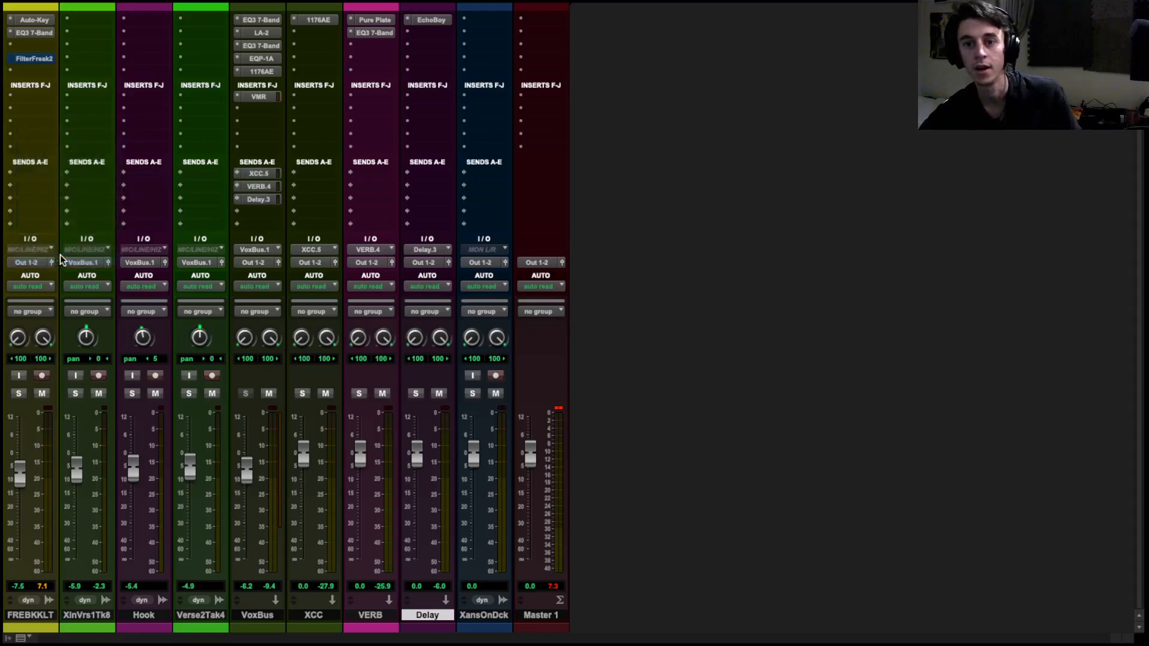
text(B)
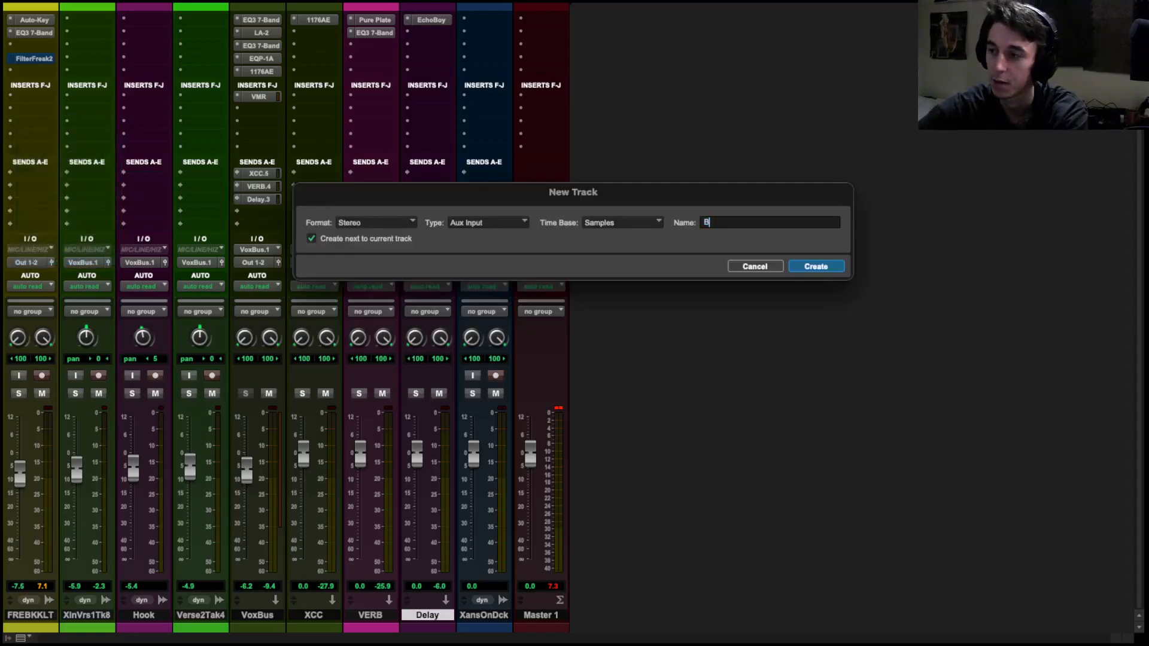
text(CC)
key(Return)
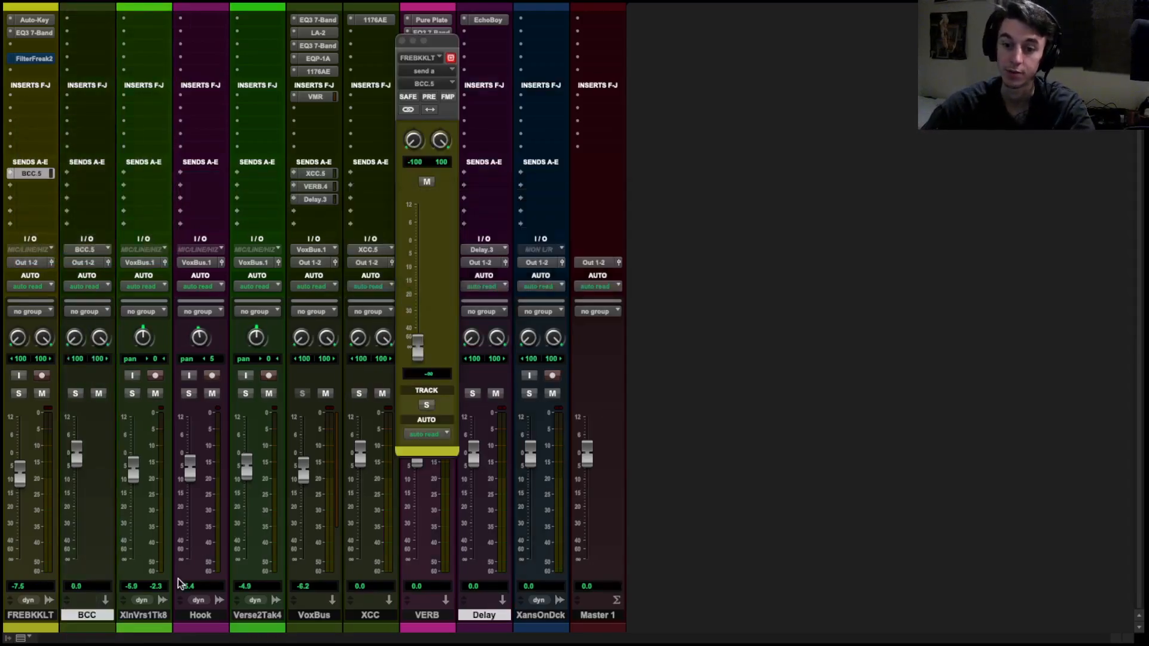
Color the BCC aux track dark yellow, leaving the color palette and the send window closed.
click(144, 616)
click(87, 615)
double_click(87, 627)
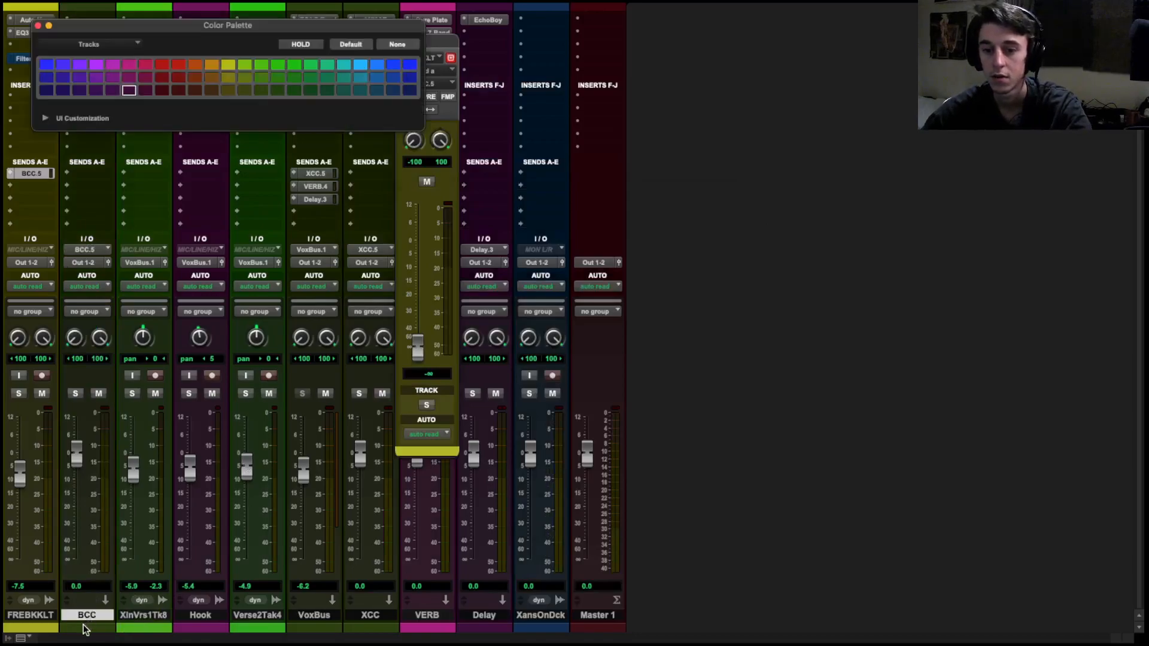
click(226, 90)
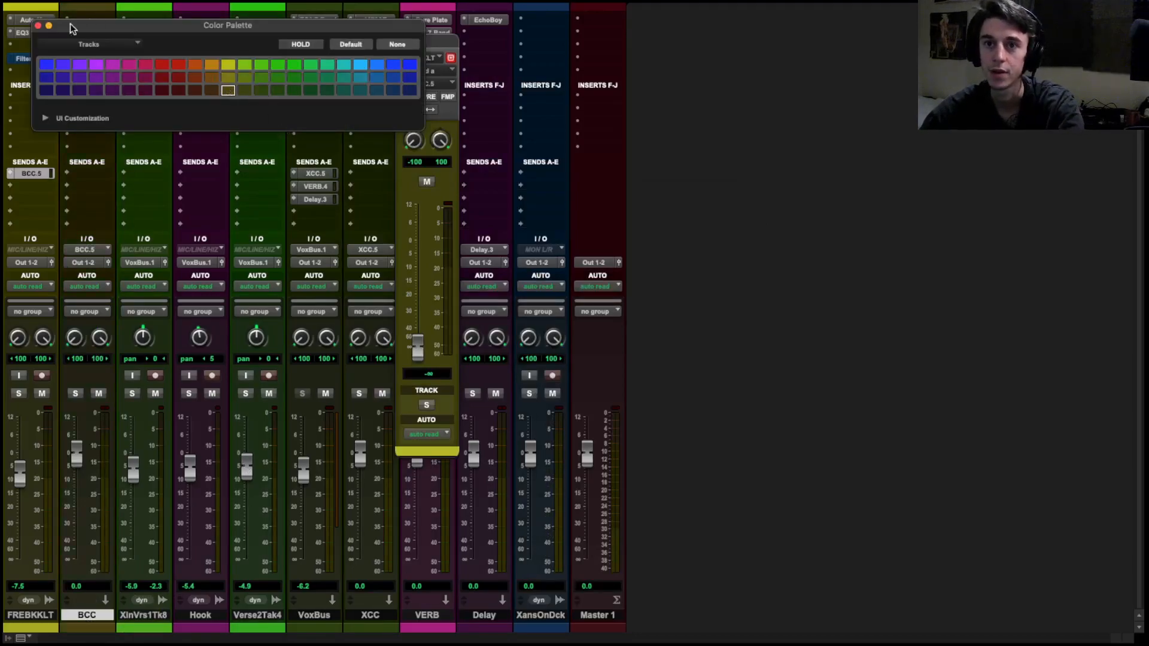
click(38, 25)
click(402, 41)
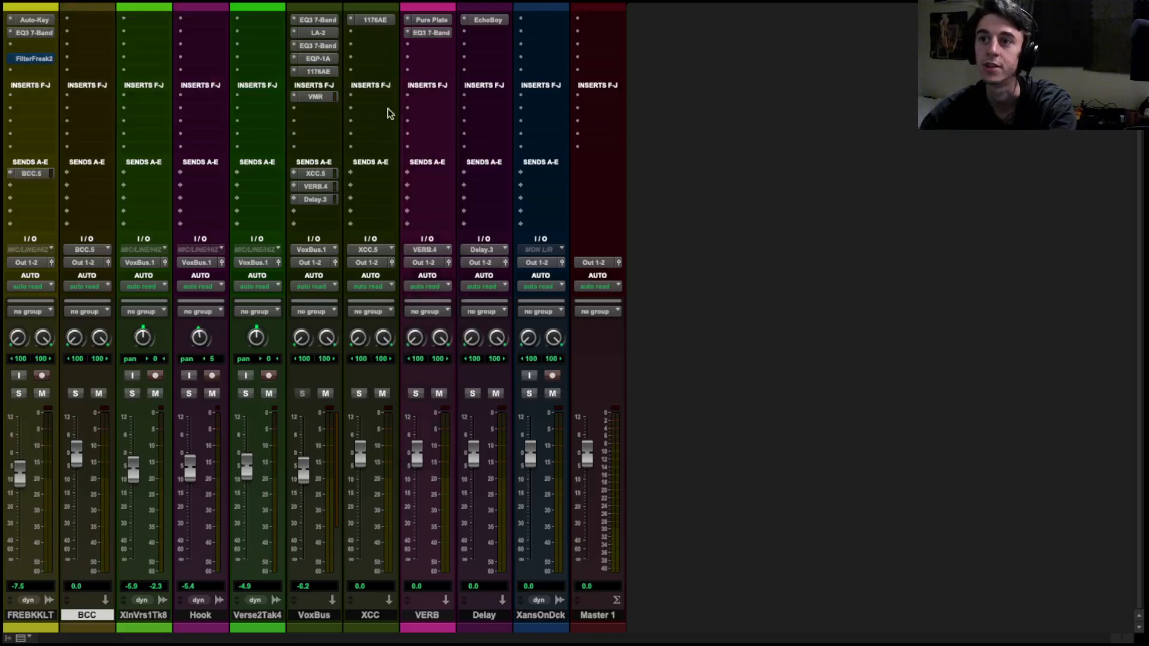
Copy the 1176AE compressor from XCC to BCC and raise the beat's BCC send to about -32.7 dB during playback.
drag(372, 21, 88, 20)
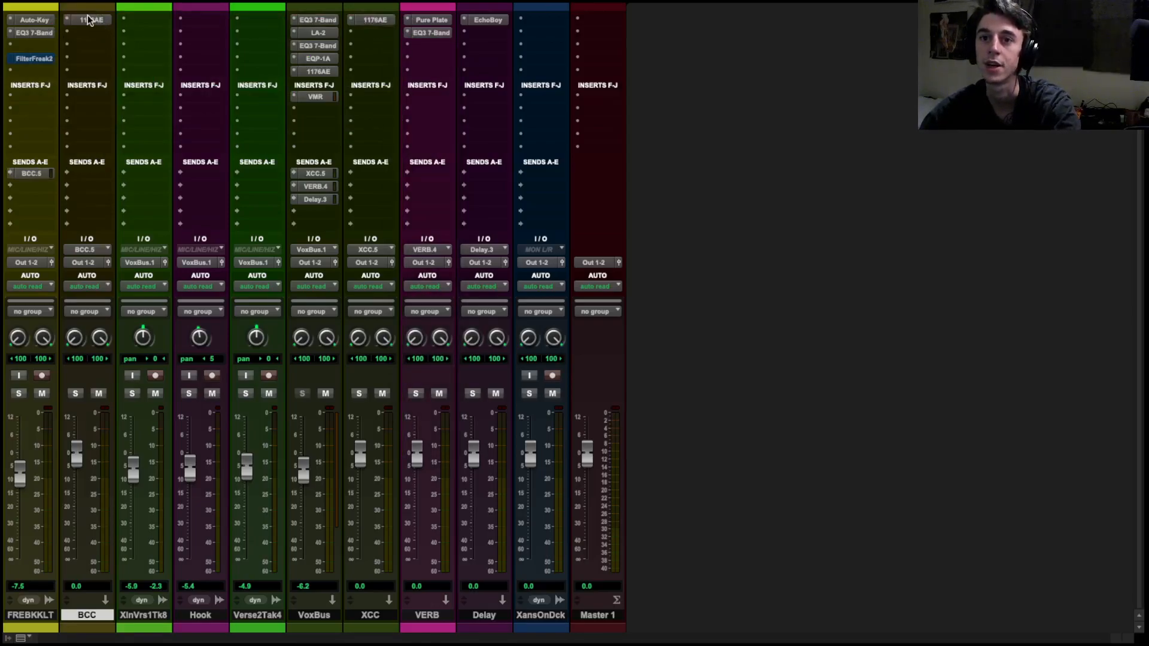
click(30, 174)
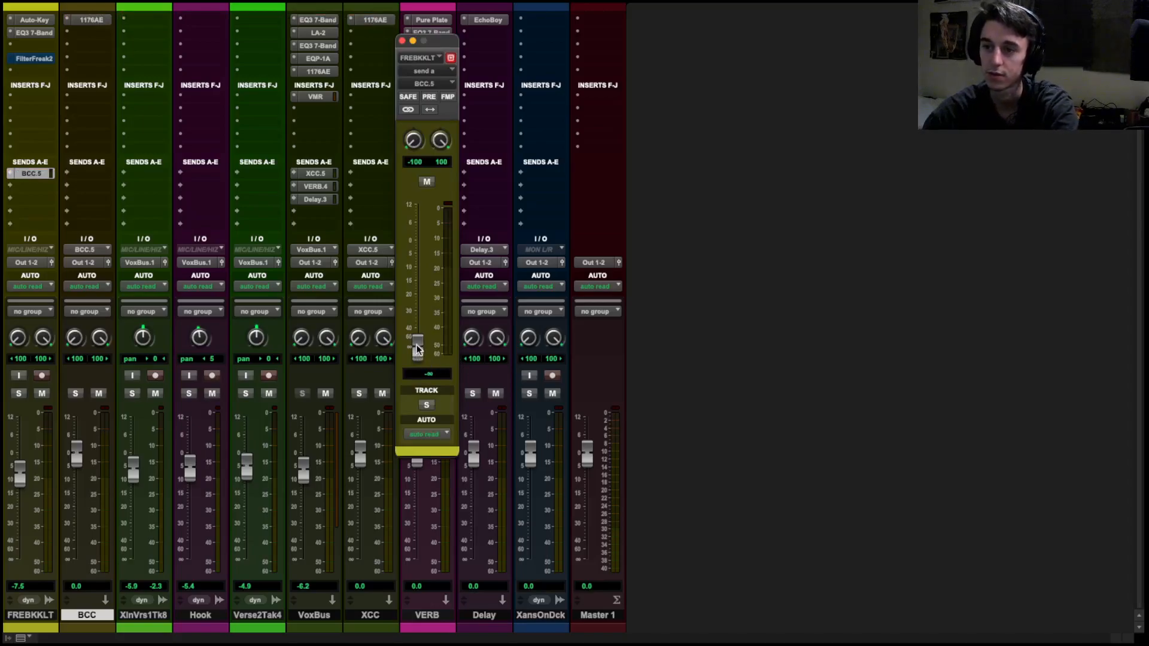
drag(417, 350, 408, 312)
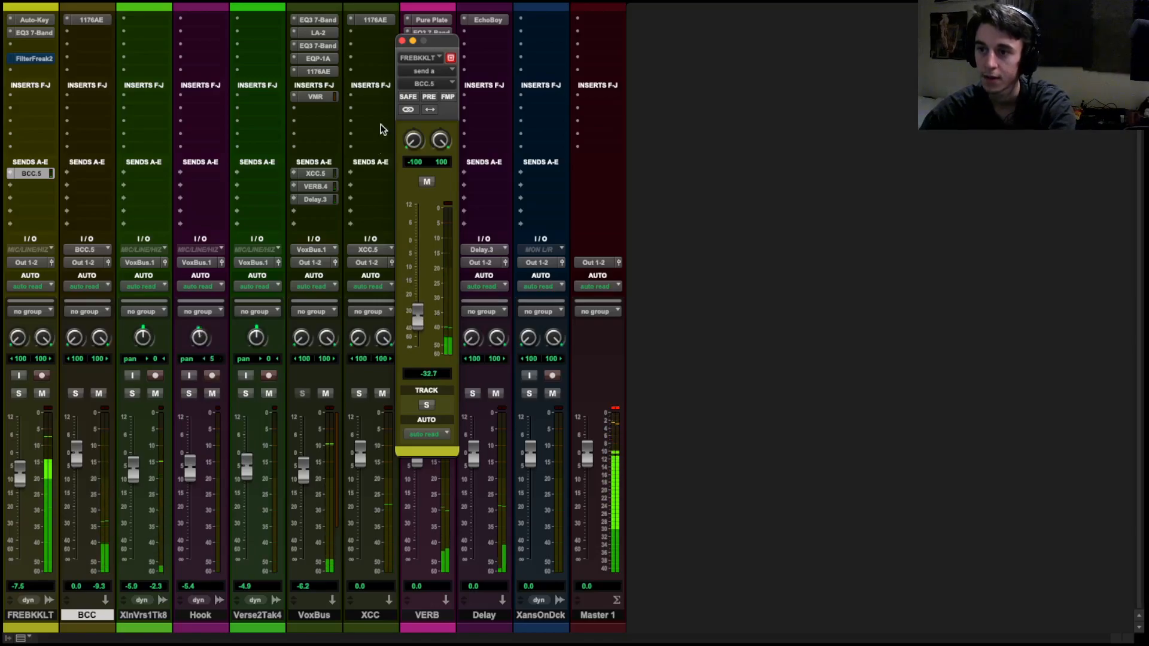
click(402, 40)
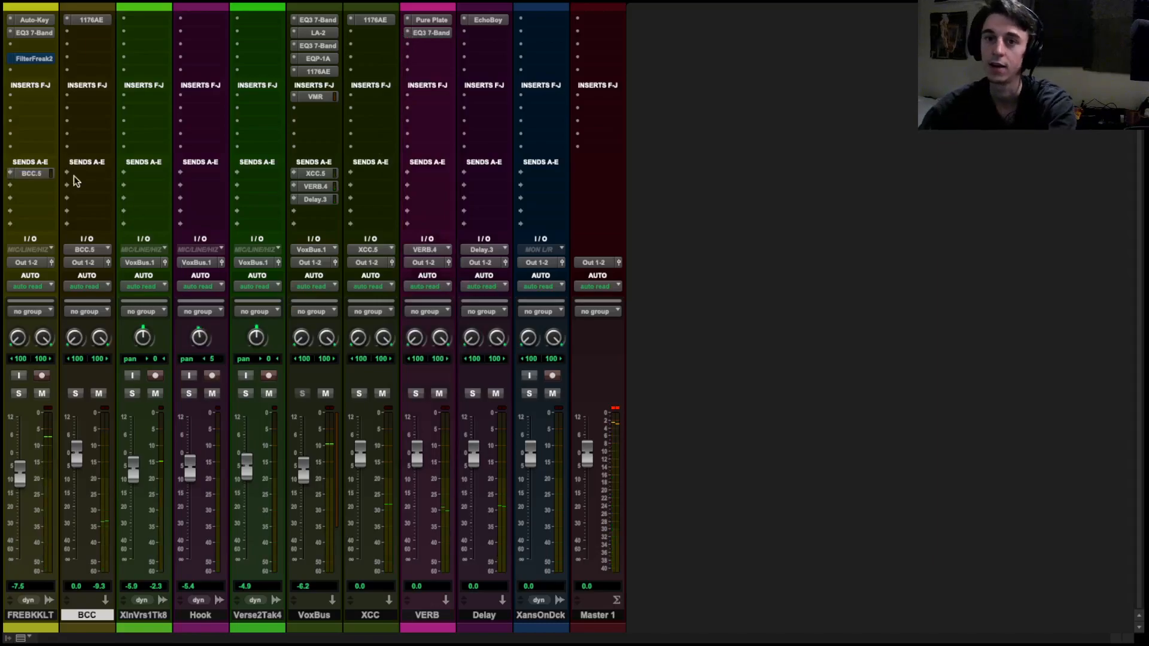
click(30, 186)
mouse_move(70, 262)
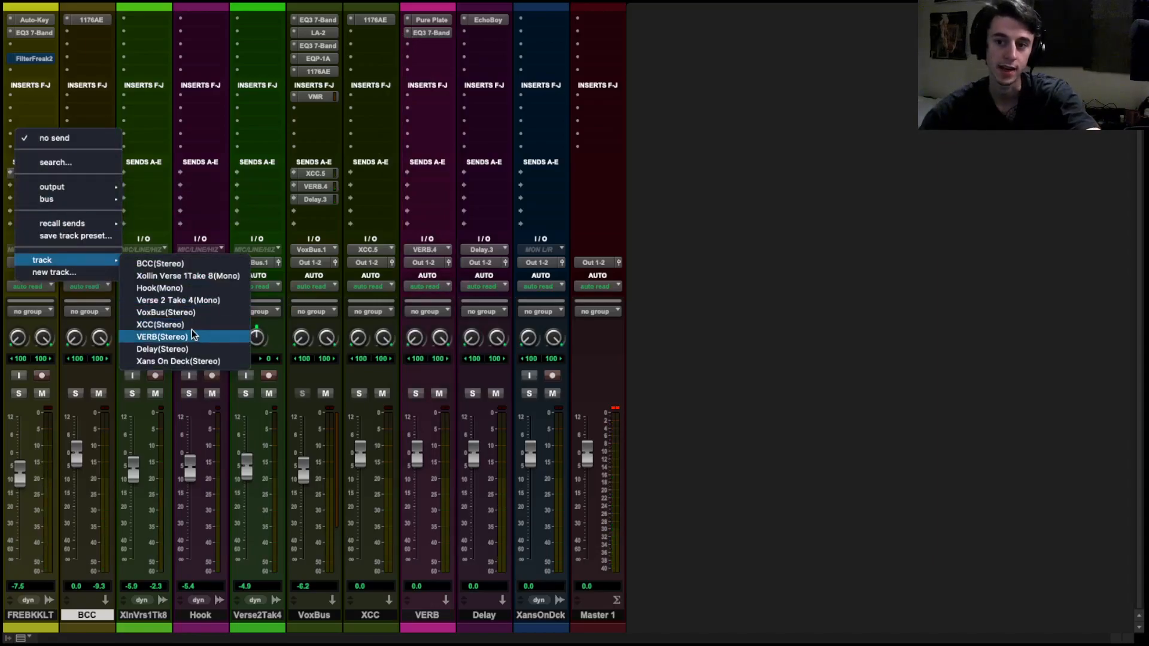
click(160, 324)
click(402, 39)
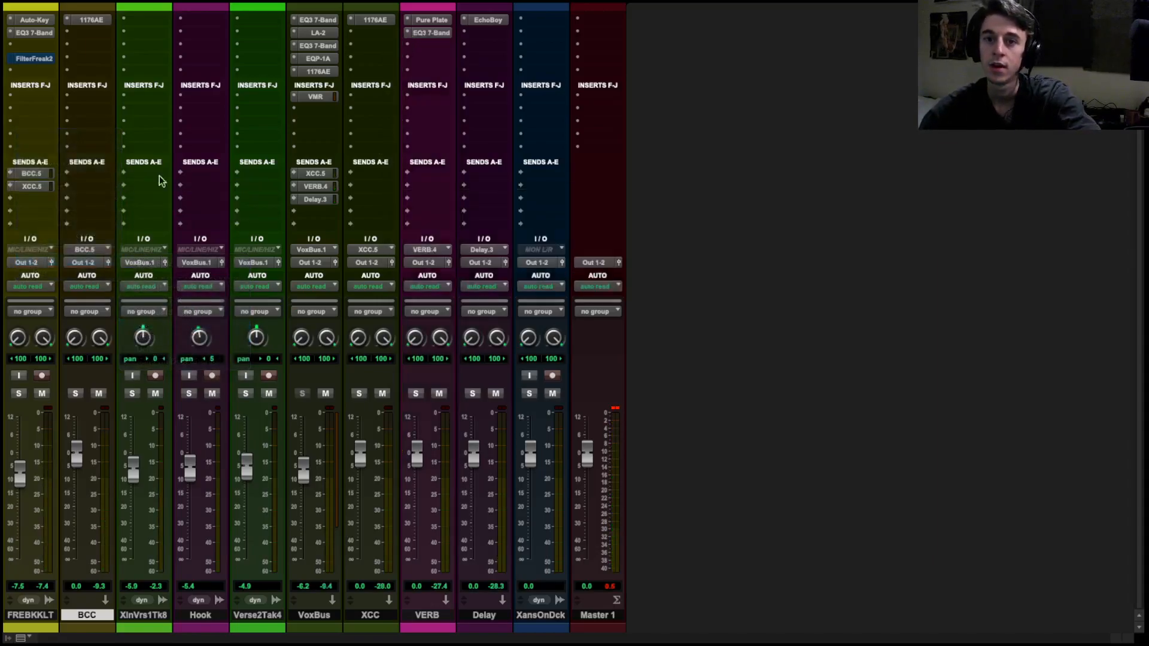
click(28, 196)
click(63, 138)
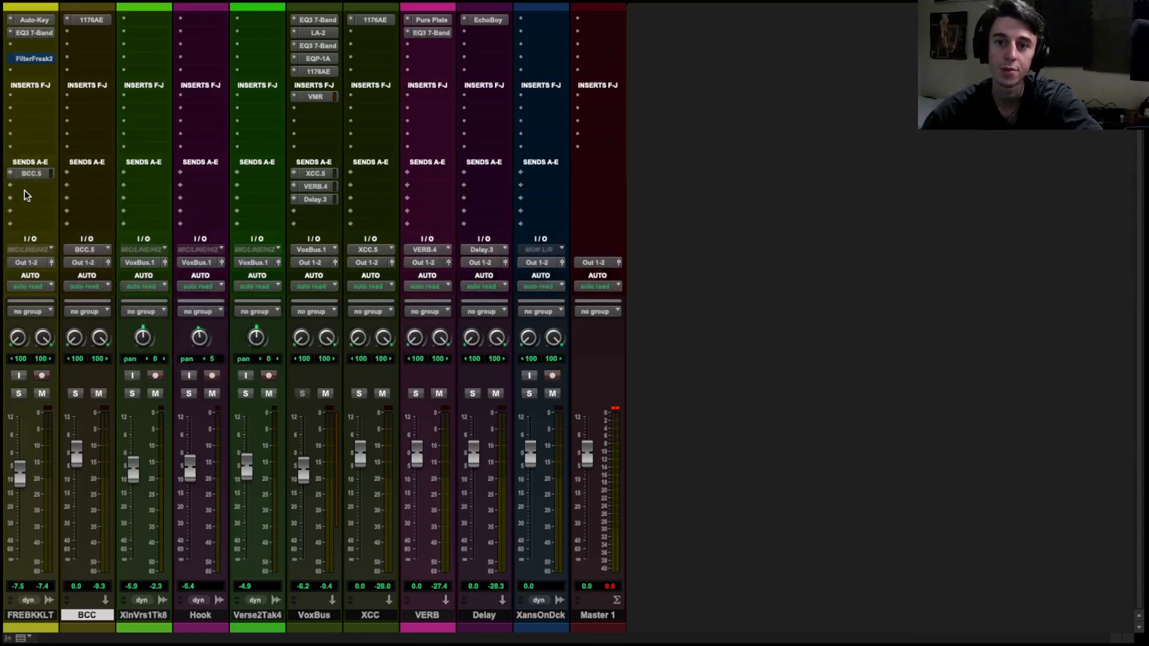
Add a send from the FREBKKLT beat track to VERB and raise it to about -33.5 dB while the song plays.
click(25, 187)
mouse_move(79, 258)
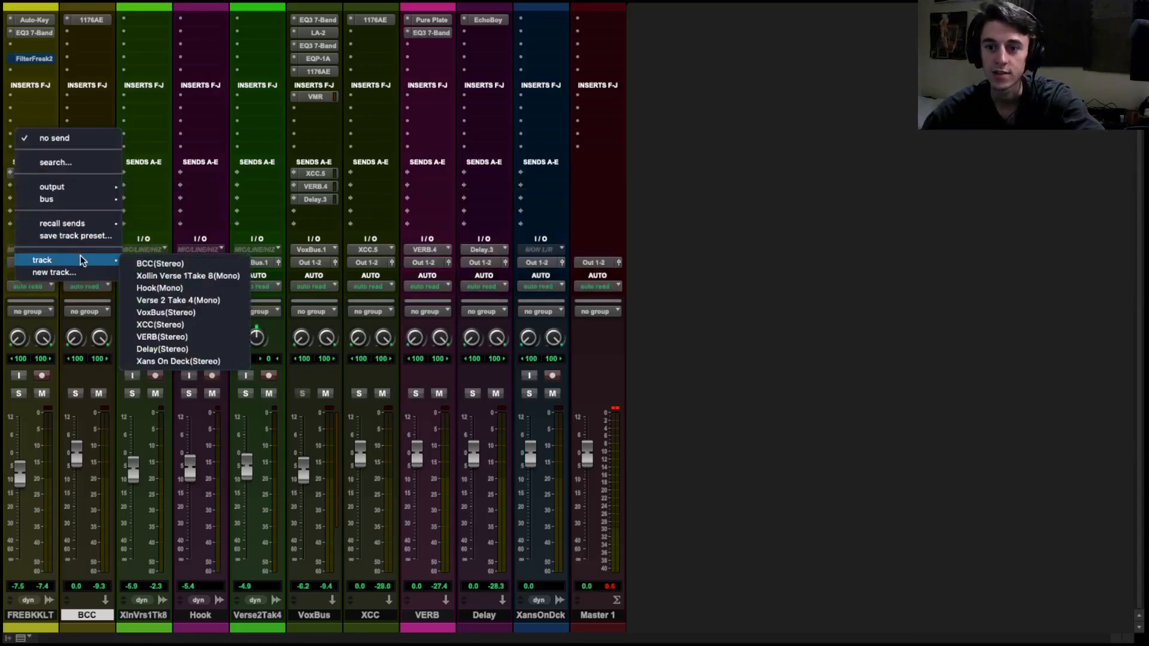
click(162, 337)
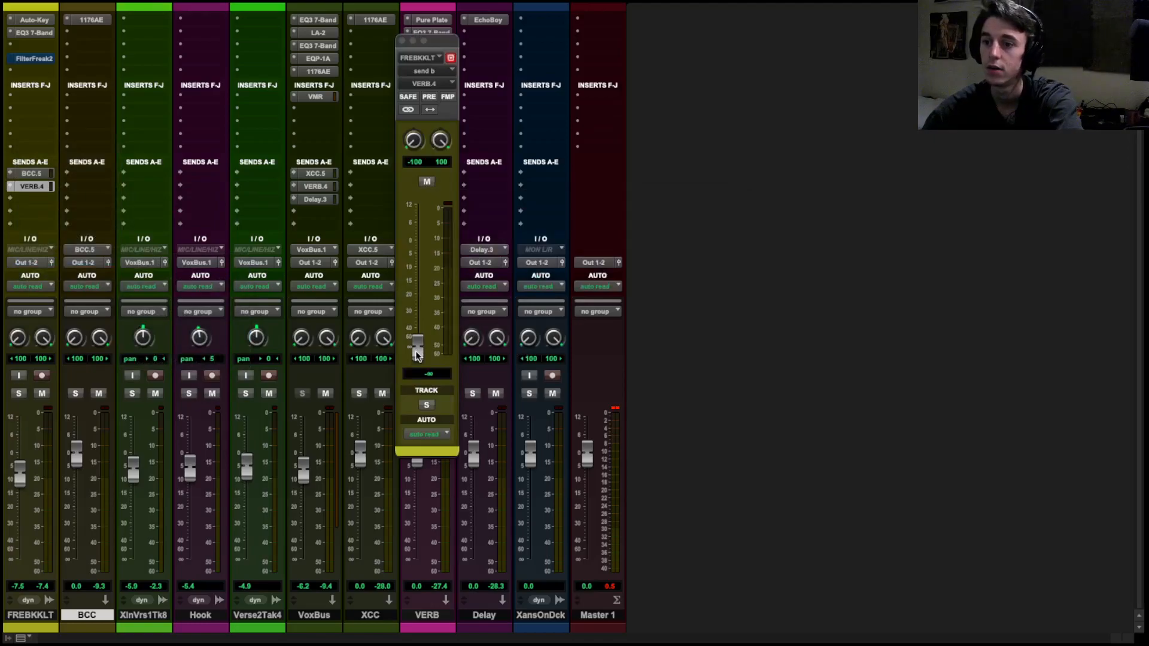
drag(417, 355, 417, 322)
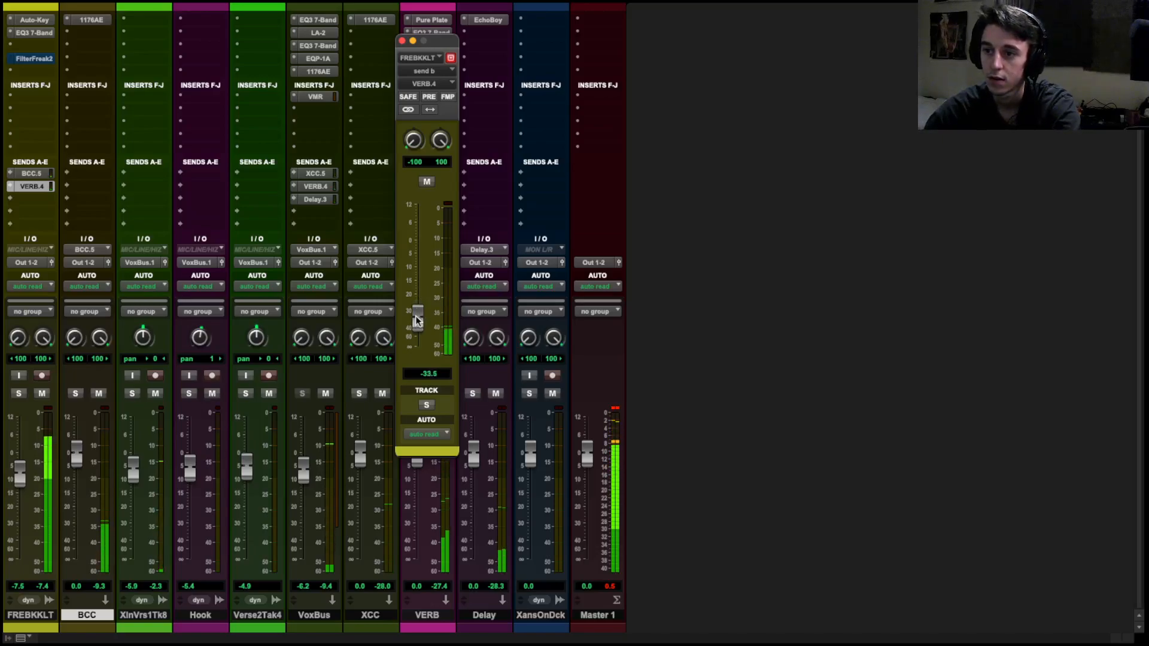
click(402, 40)
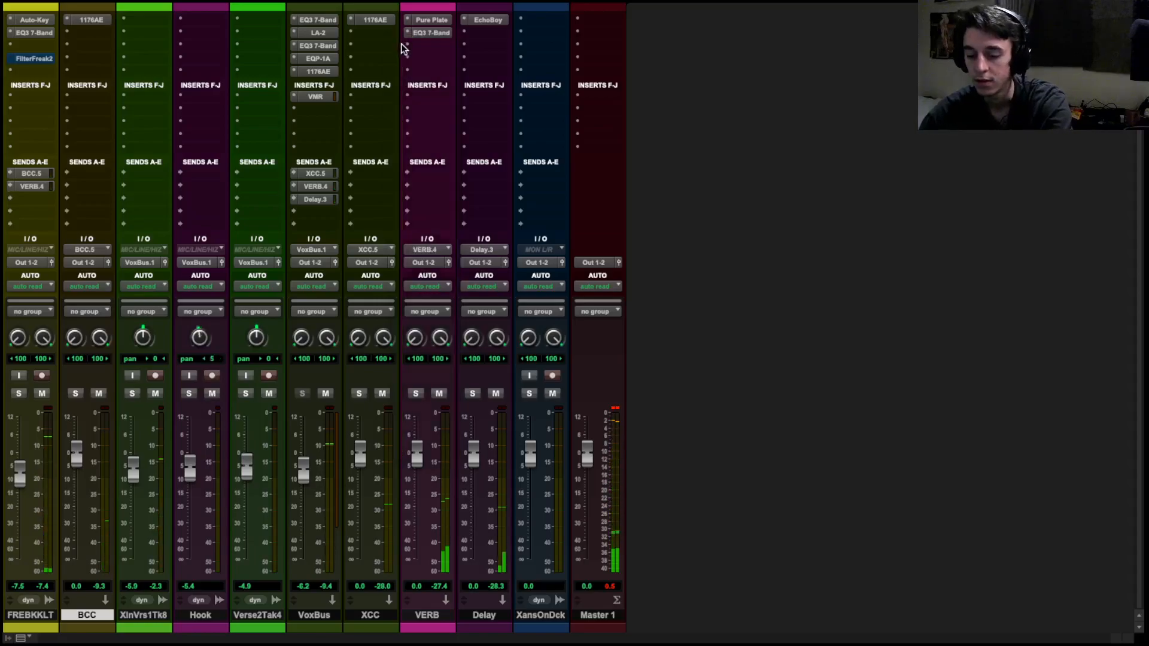
Boost the beat EQ's high shelf about 1.7 dB at 6.32 kHz and its low shelf about 1.7 dB at 96 Hz.
click(42, 33)
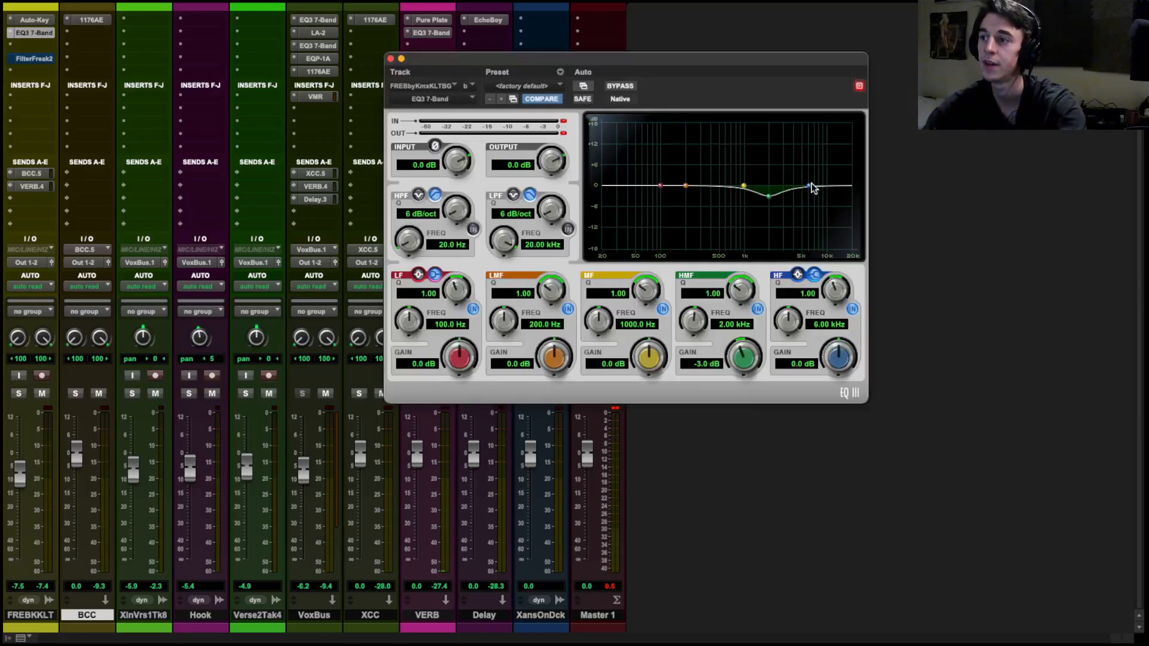
drag(810, 189, 810, 180)
drag(661, 190, 659, 180)
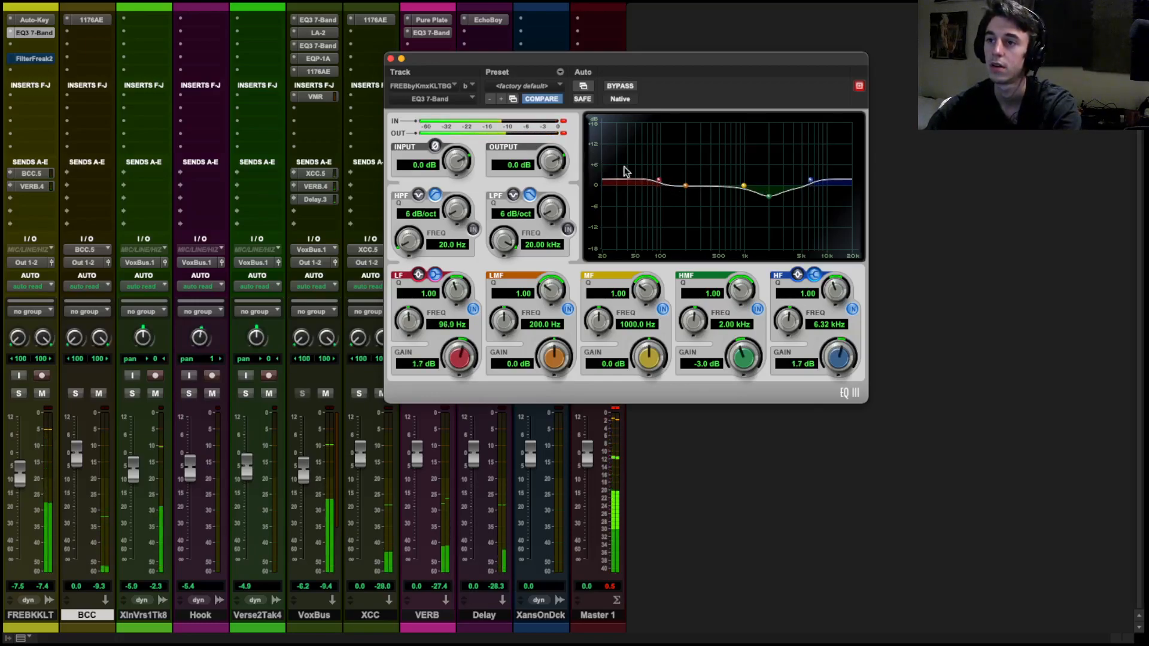
click(391, 59)
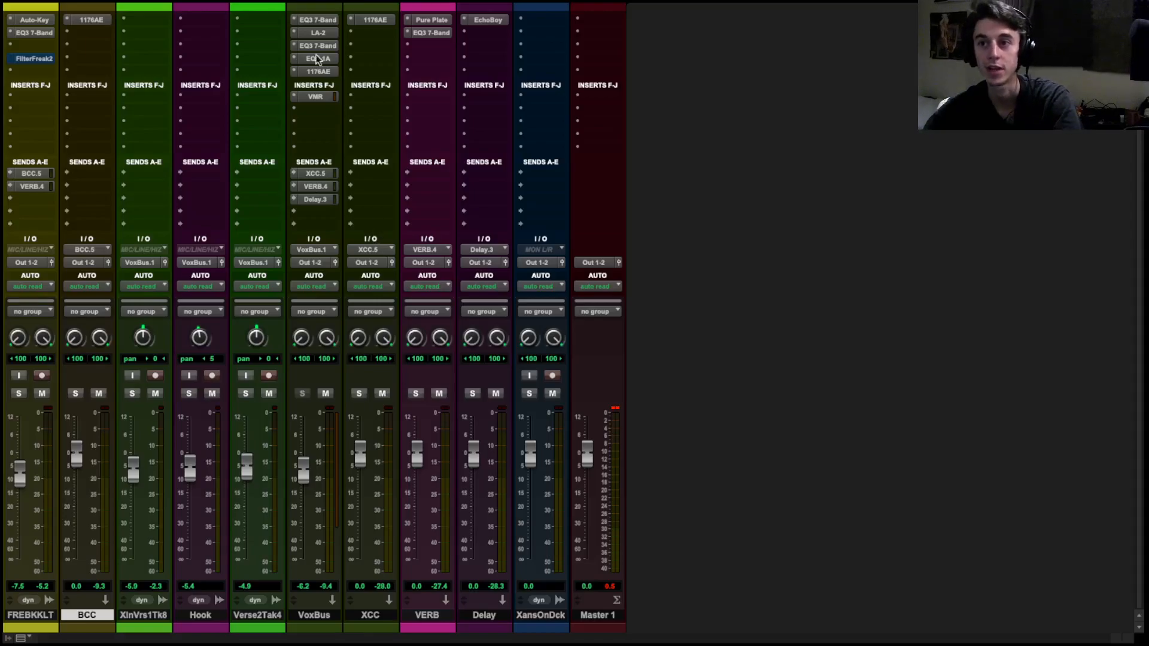
Review the settings of the first EQ3 7-Band on the VoxBus track.
click(322, 21)
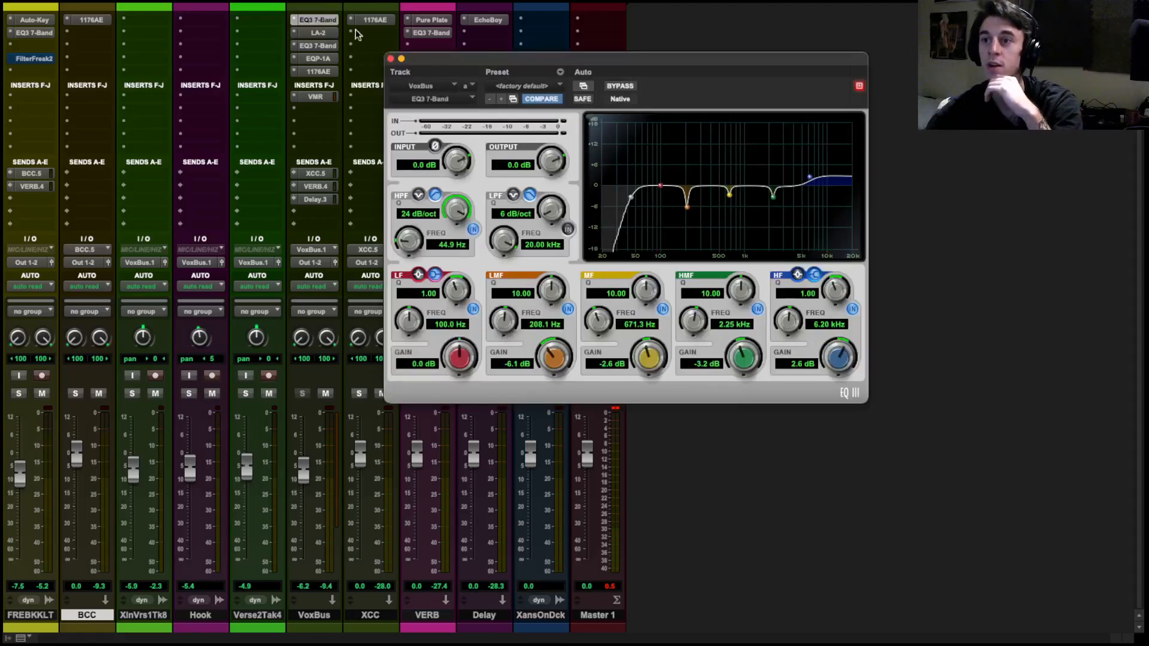
click(391, 59)
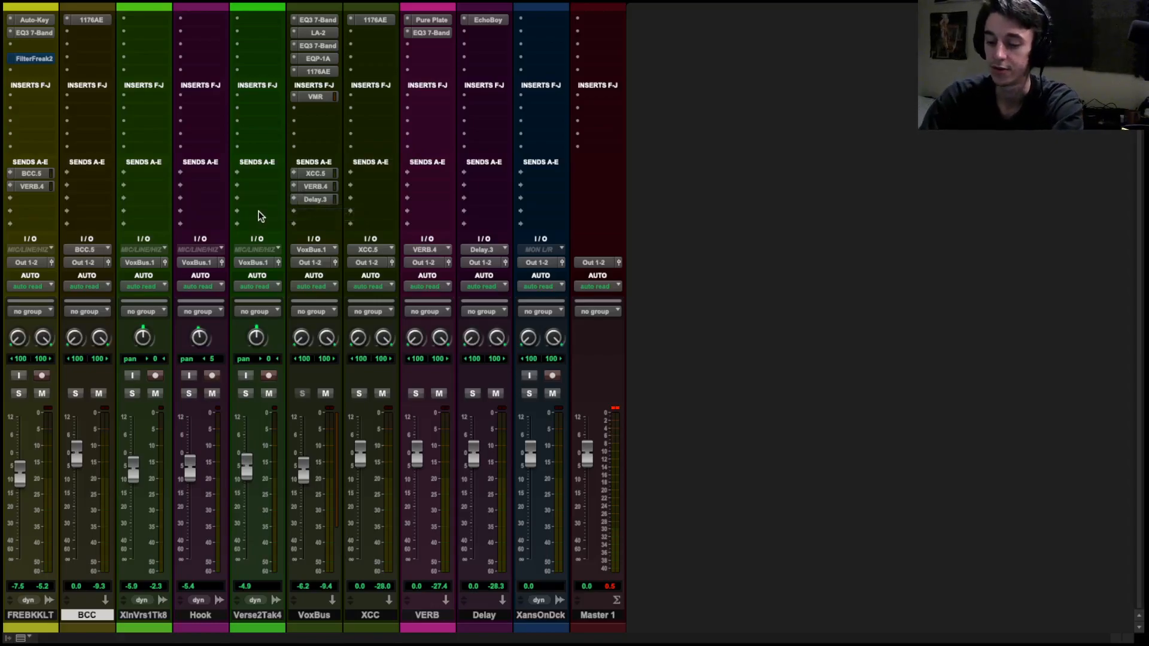
Create a mono audio track named REVERSE below BCC in the Edit window.
key(ctrl+equal)
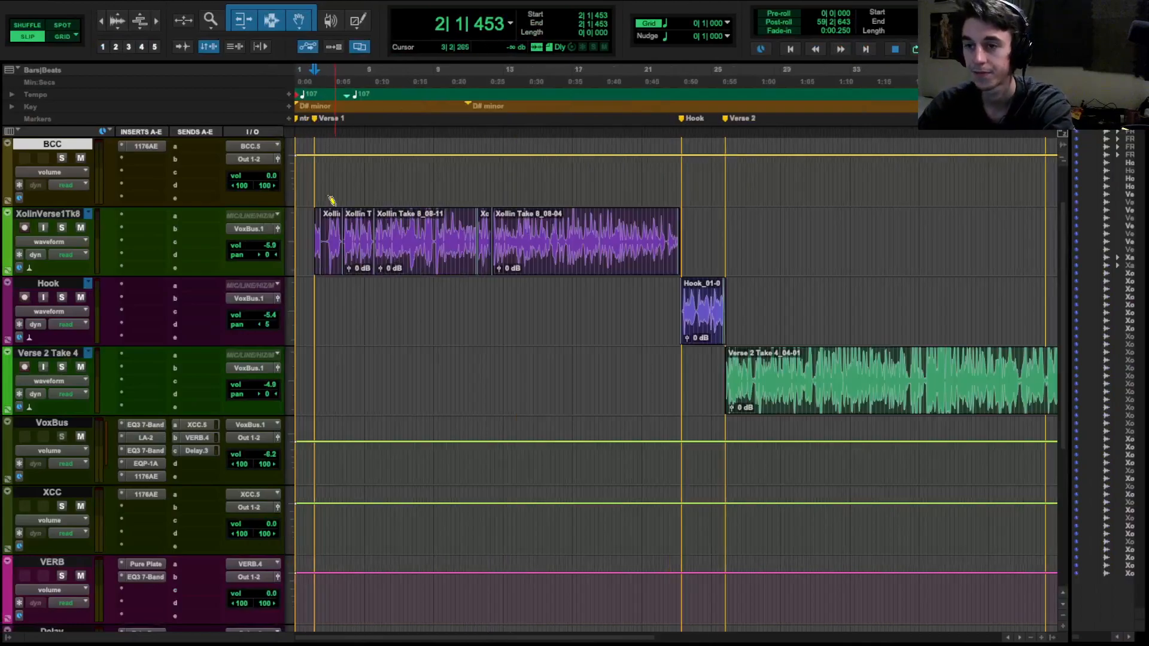
key(t)
key(t)
scroll(343, 177, up, 1)
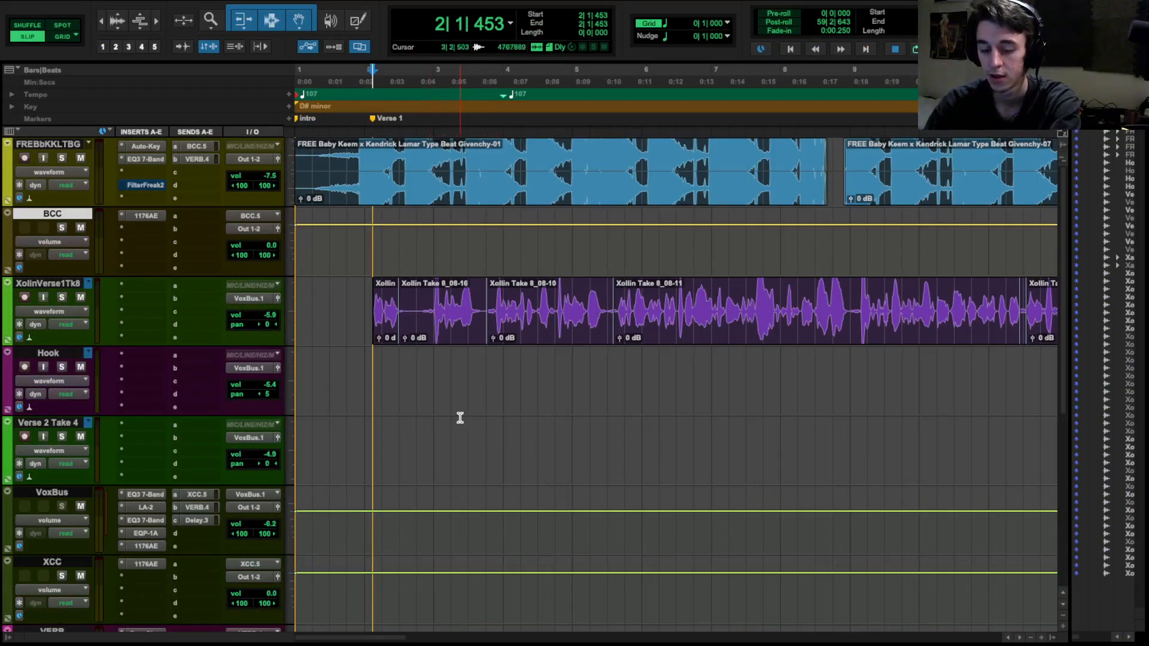
key(ctrl+shift+n)
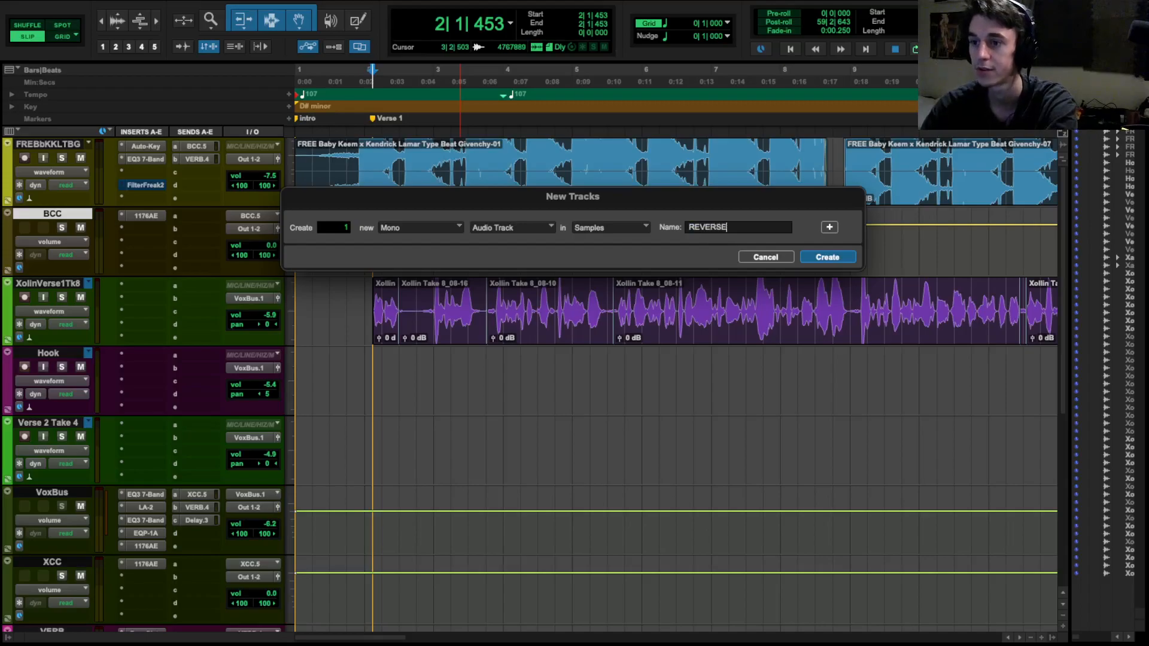
key(Return)
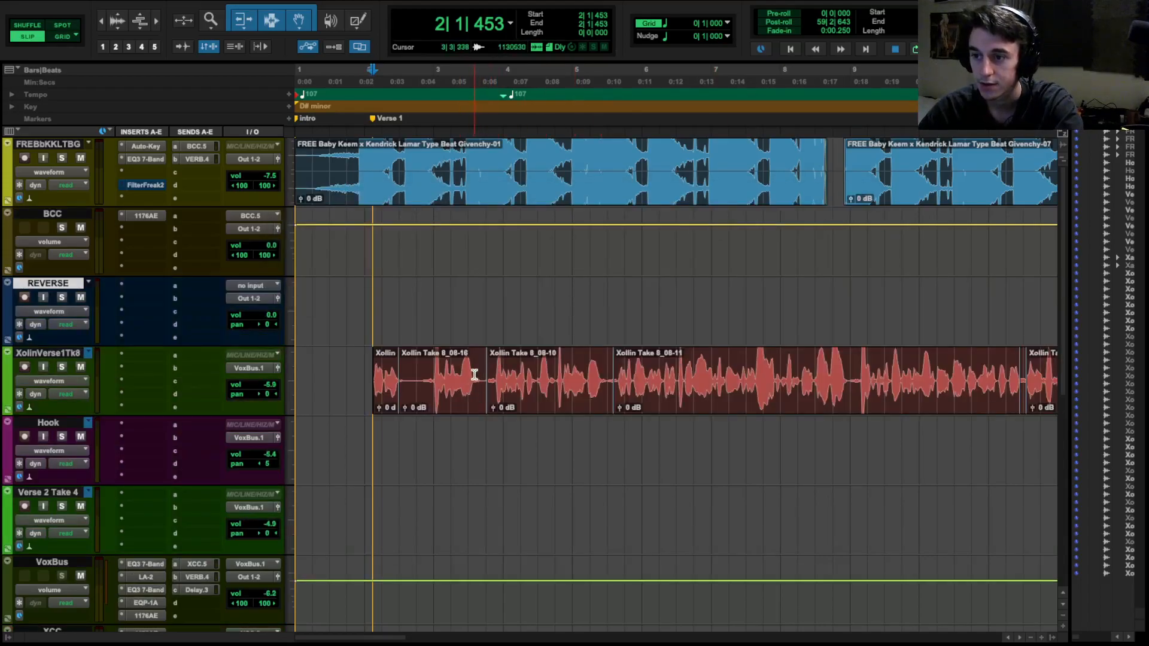
Copy the first two verse 1 vocal clips onto the REVERSE track and select from the song start to their end.
drag(477, 372, 373, 388)
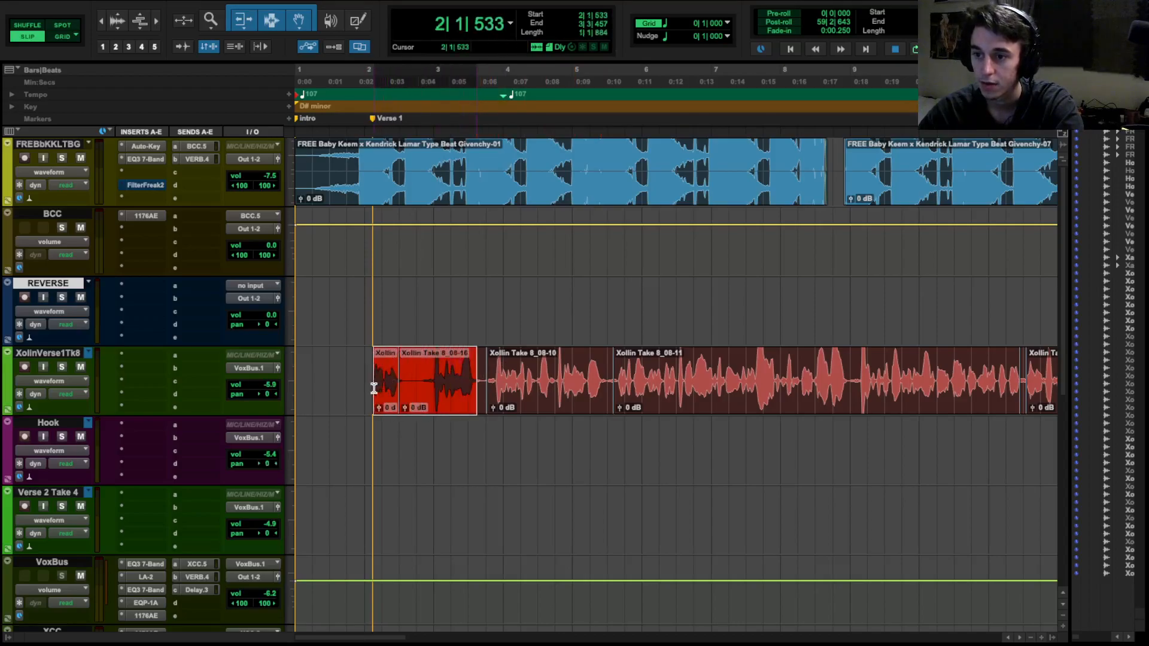
click(431, 385)
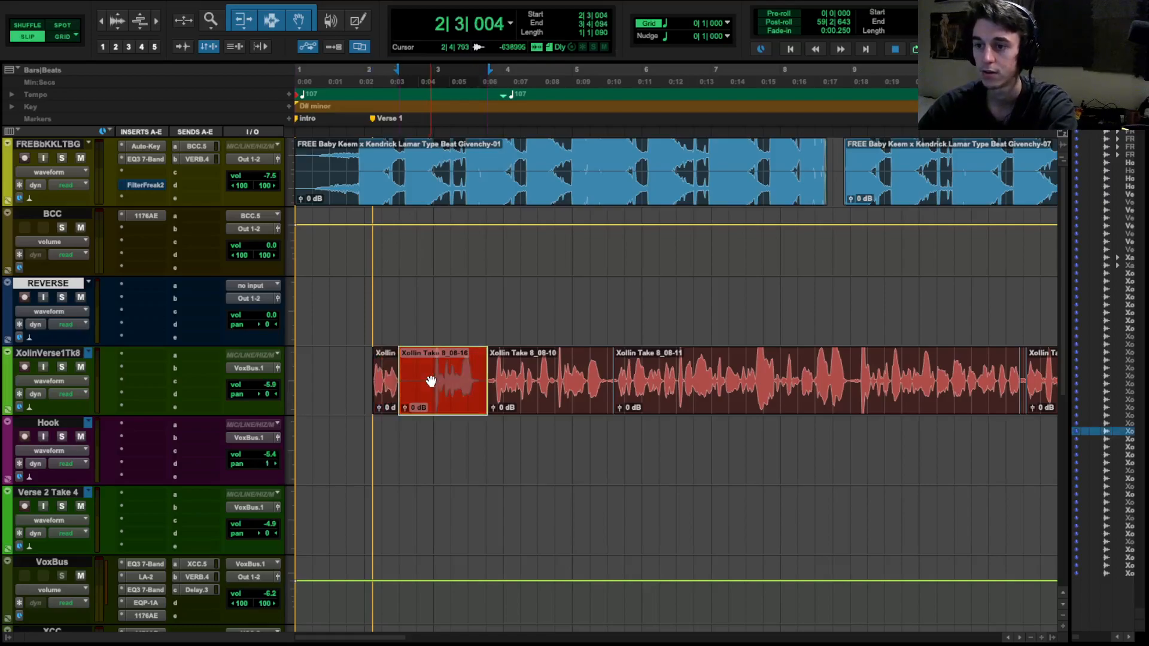
click(433, 323)
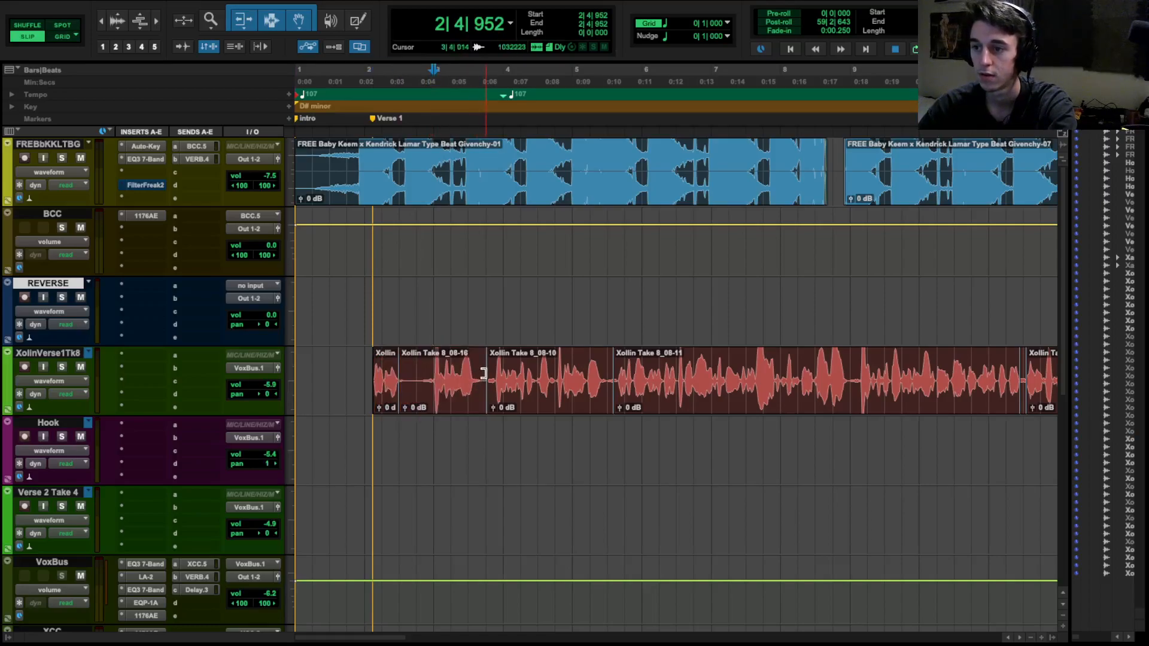
drag(477, 381, 386, 310)
click(389, 390)
drag(440, 394, 232, 314)
Process the REVERSE selection with AudioSuite D-Verb's Reverse option, using a large plate, 12.7 sec decay and 13.45 kHz HF cut.
click(320, 9)
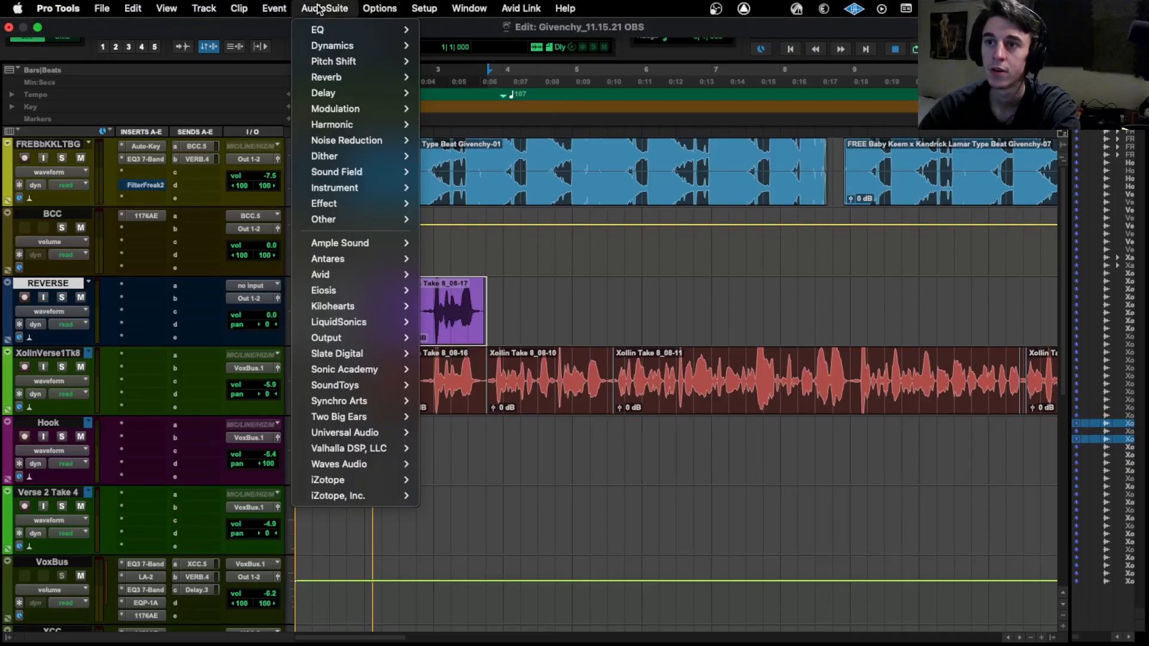
mouse_move(359, 77)
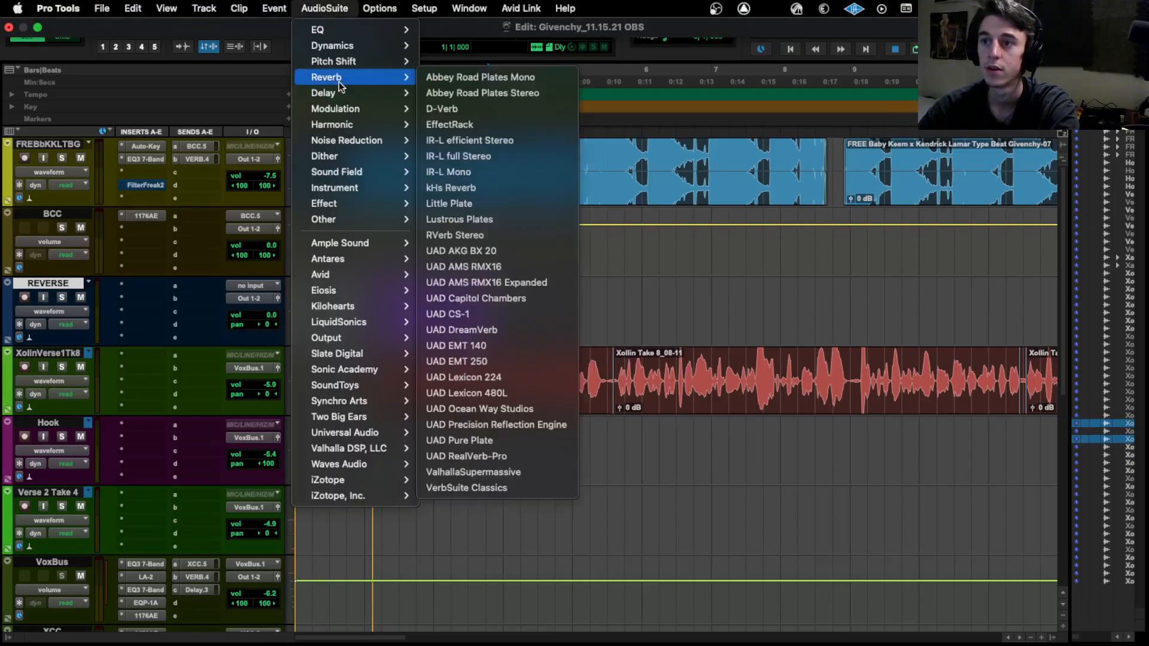
click(495, 107)
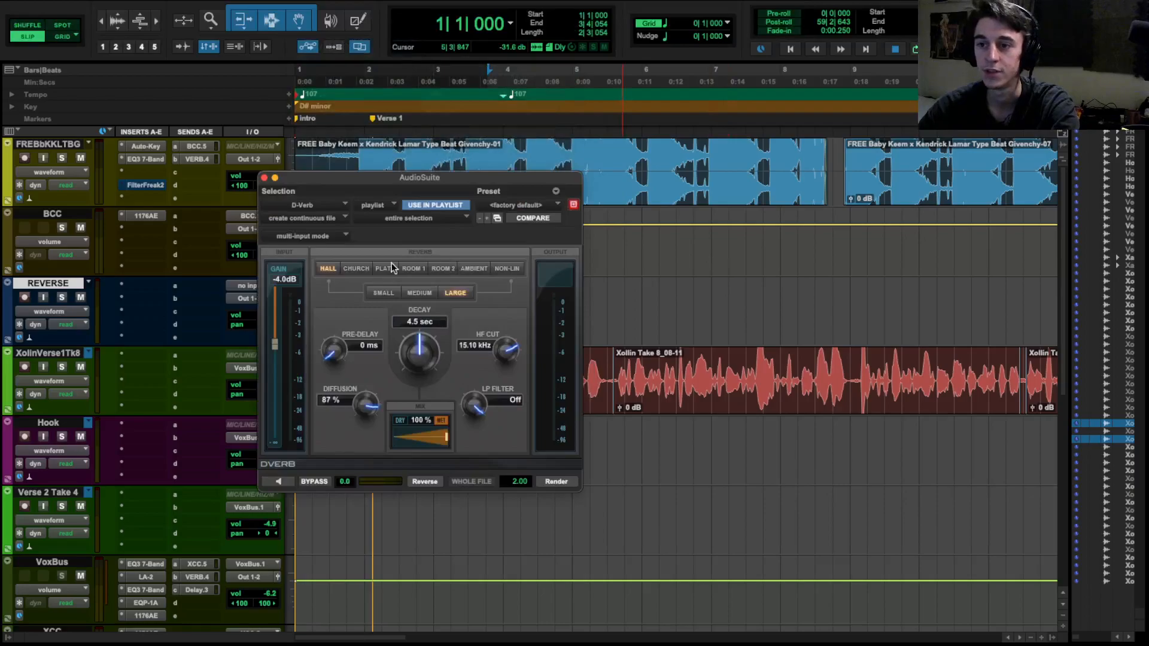
mouse_move(446, 331)
mouse_down()
mouse_move(421, 351)
mouse_move(442, 341)
mouse_up()
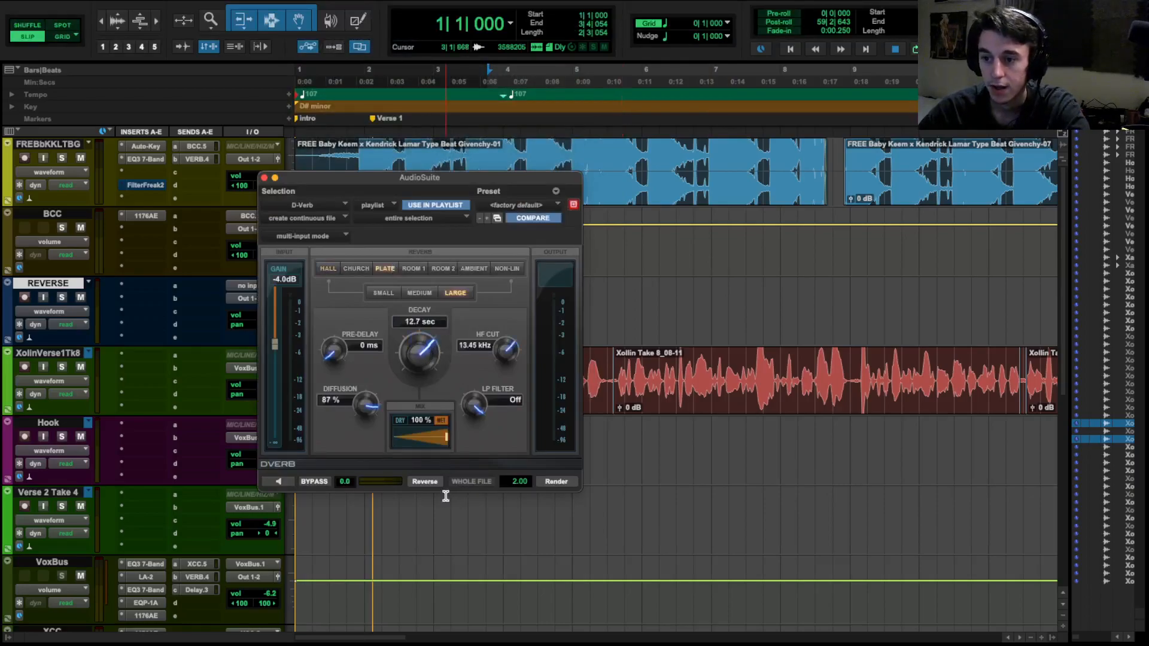
click(424, 478)
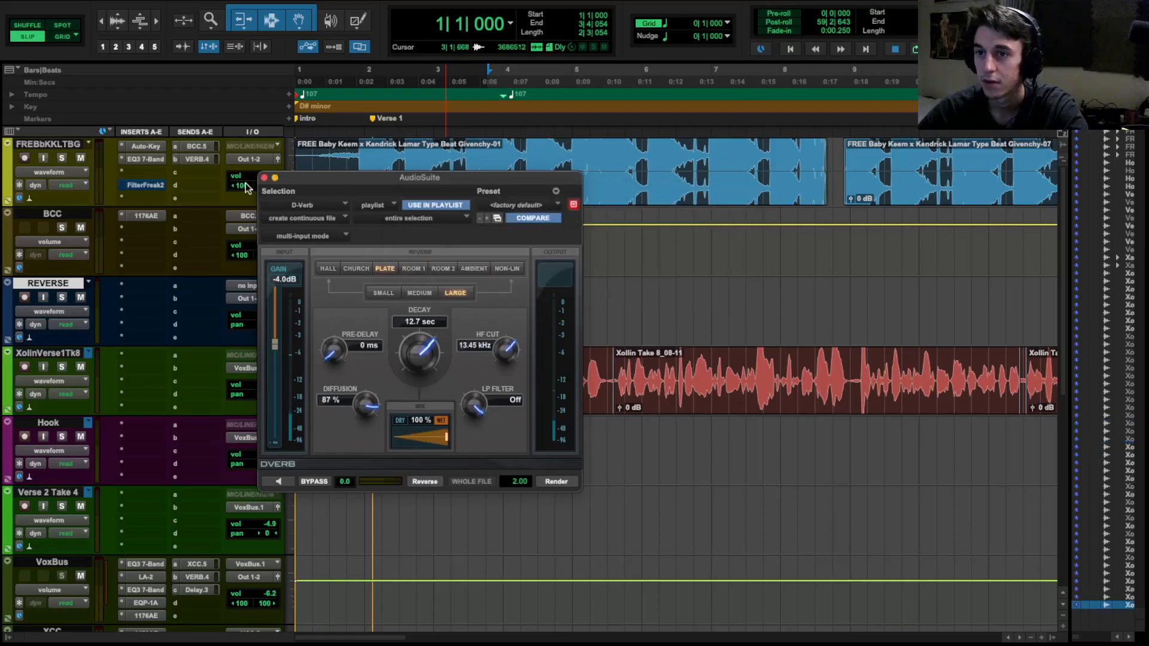
click(264, 178)
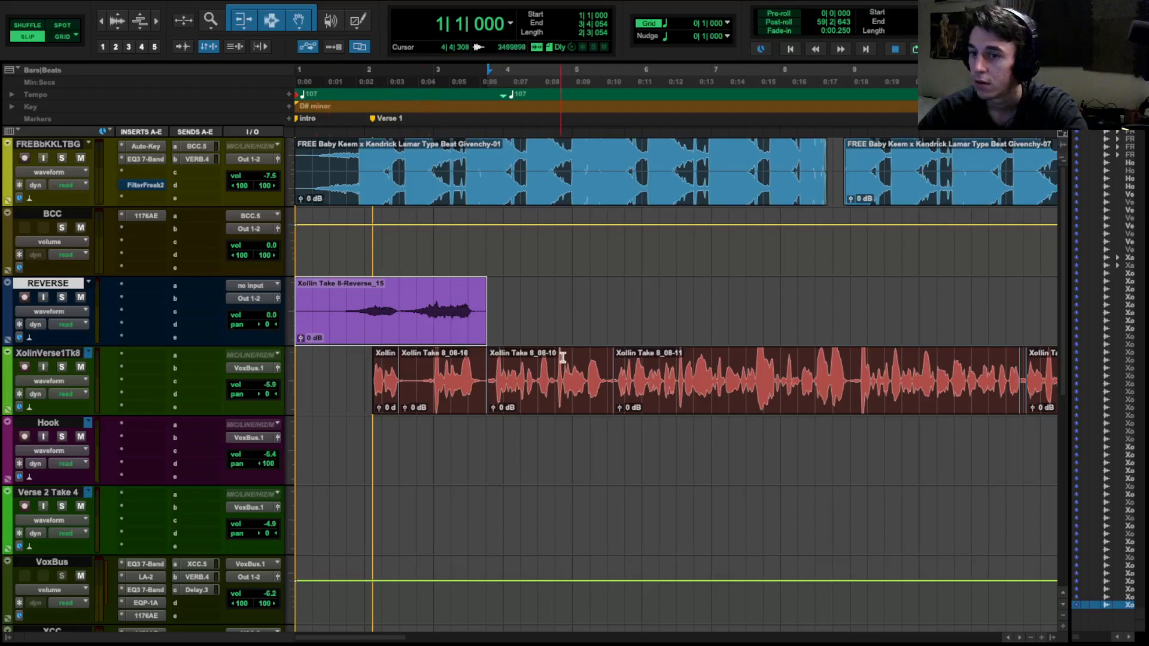
Normalize the REVERSE clip to a 92.2% peak level (-0.7 dB) and trim its end back to the Verse 1 marker.
scroll(559, 358, down, 2)
scroll(518, 374, up, 2)
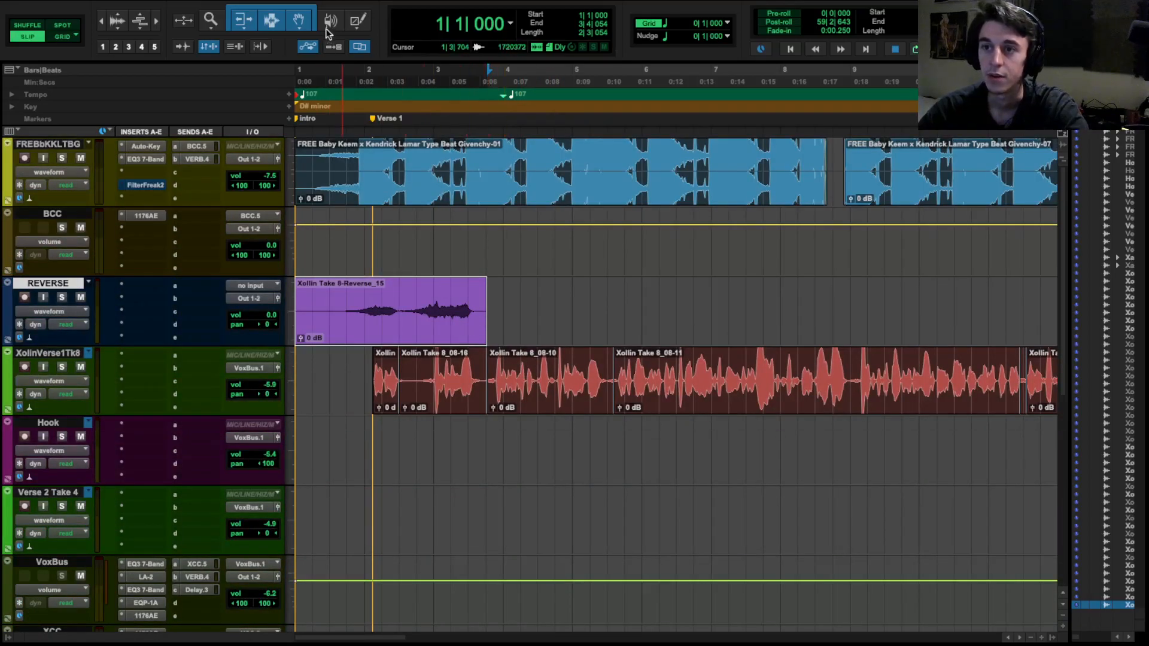
mouse_move(256, 6)
click(317, 9)
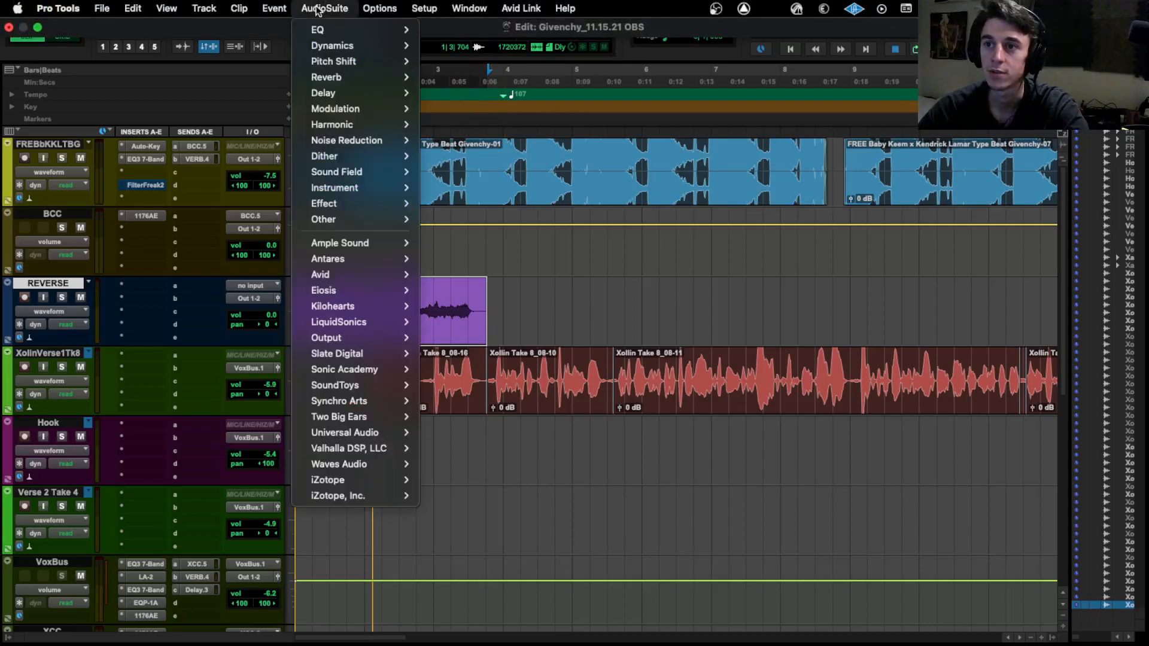
mouse_move(339, 220)
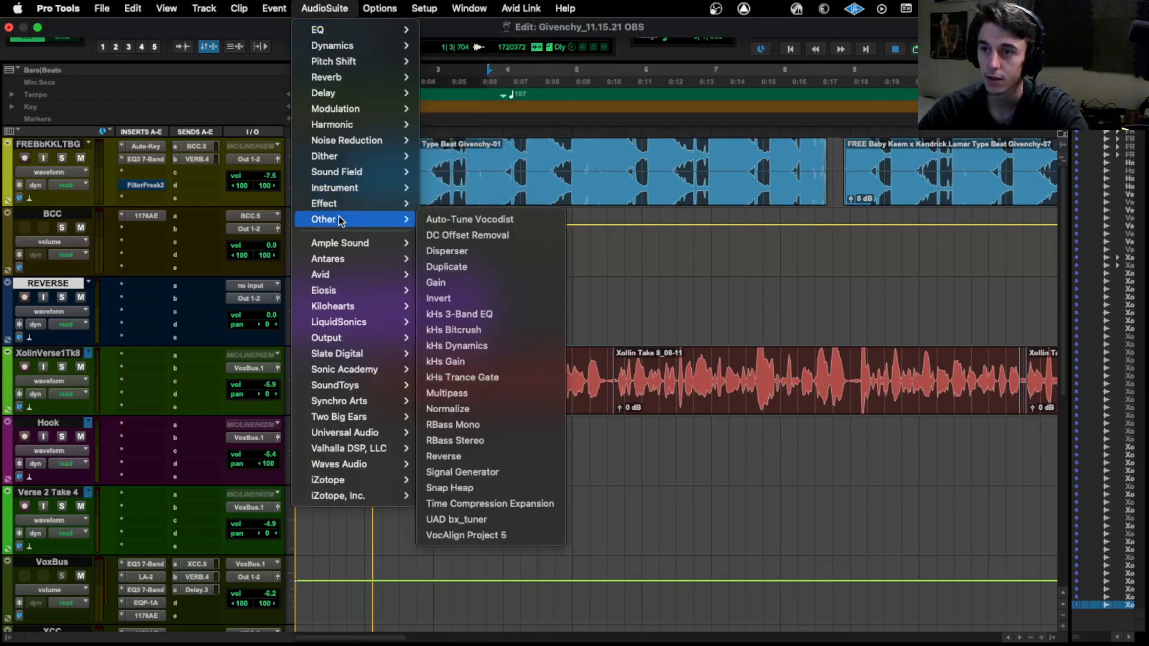
click(493, 406)
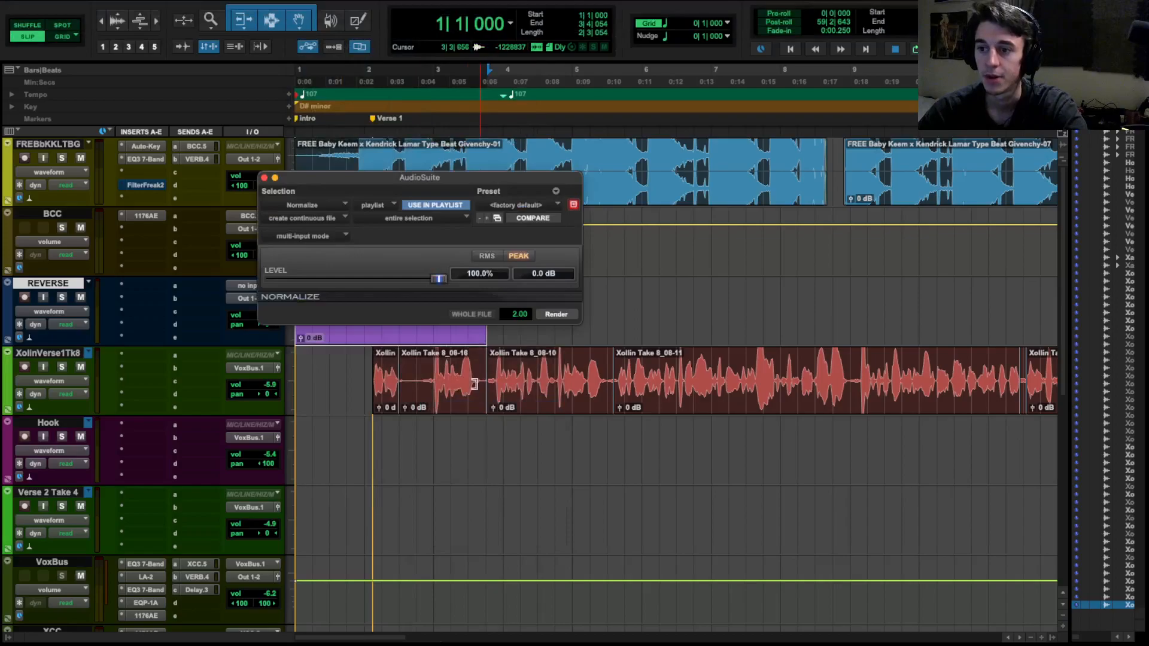
drag(438, 279, 431, 280)
click(554, 313)
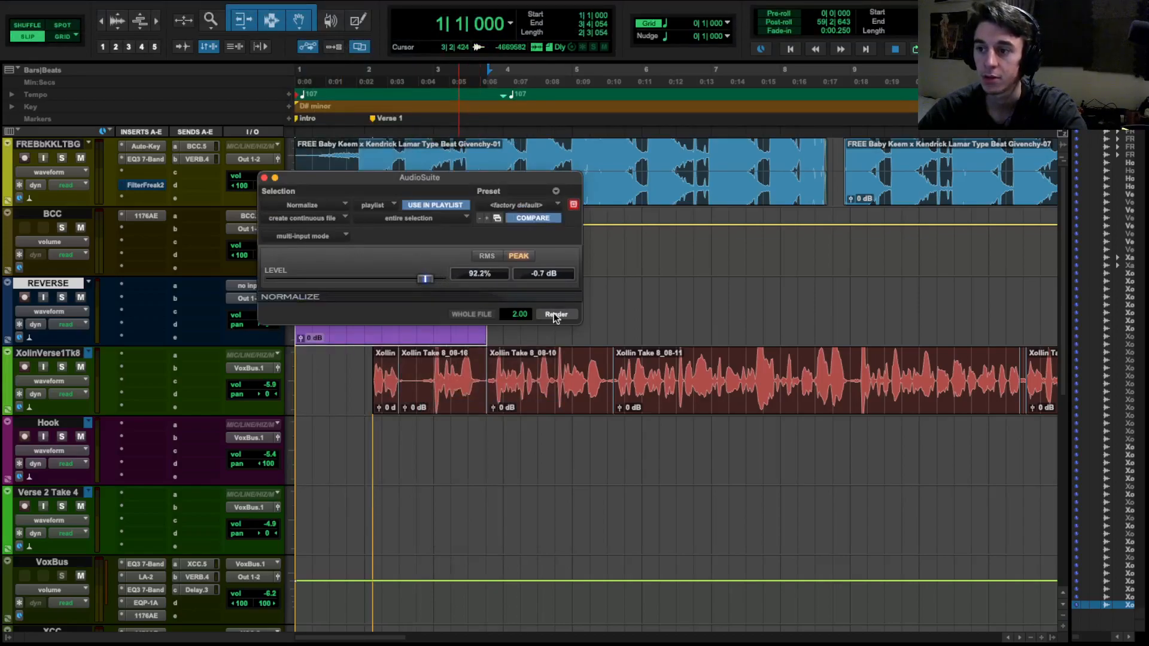
click(263, 178)
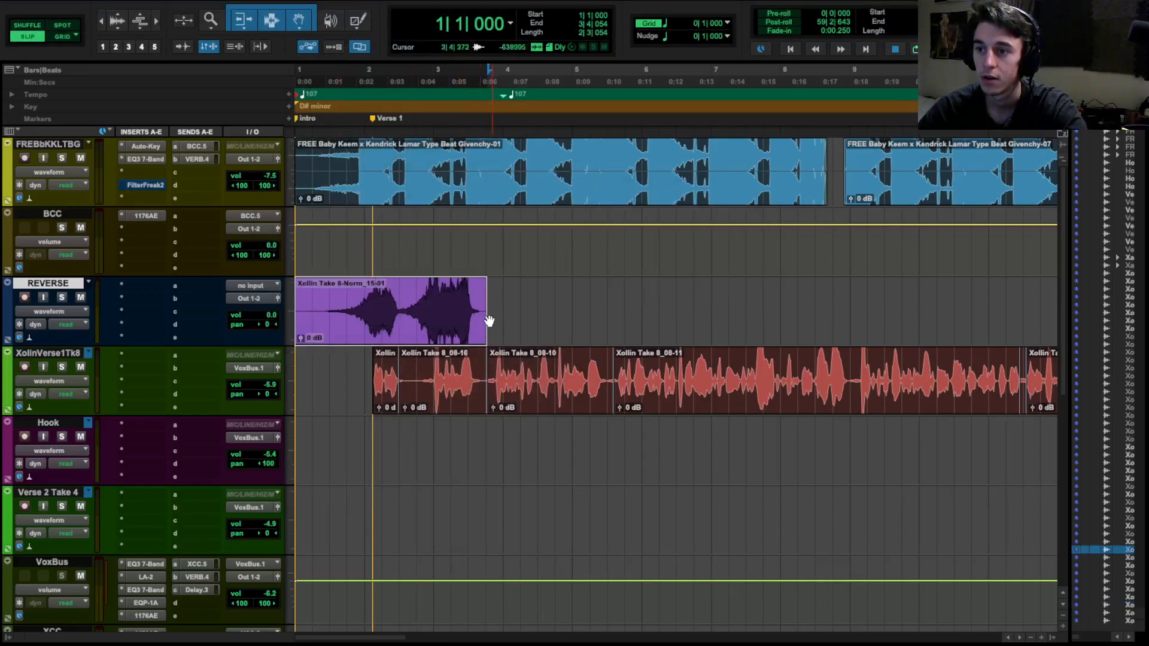
drag(478, 311, 374, 311)
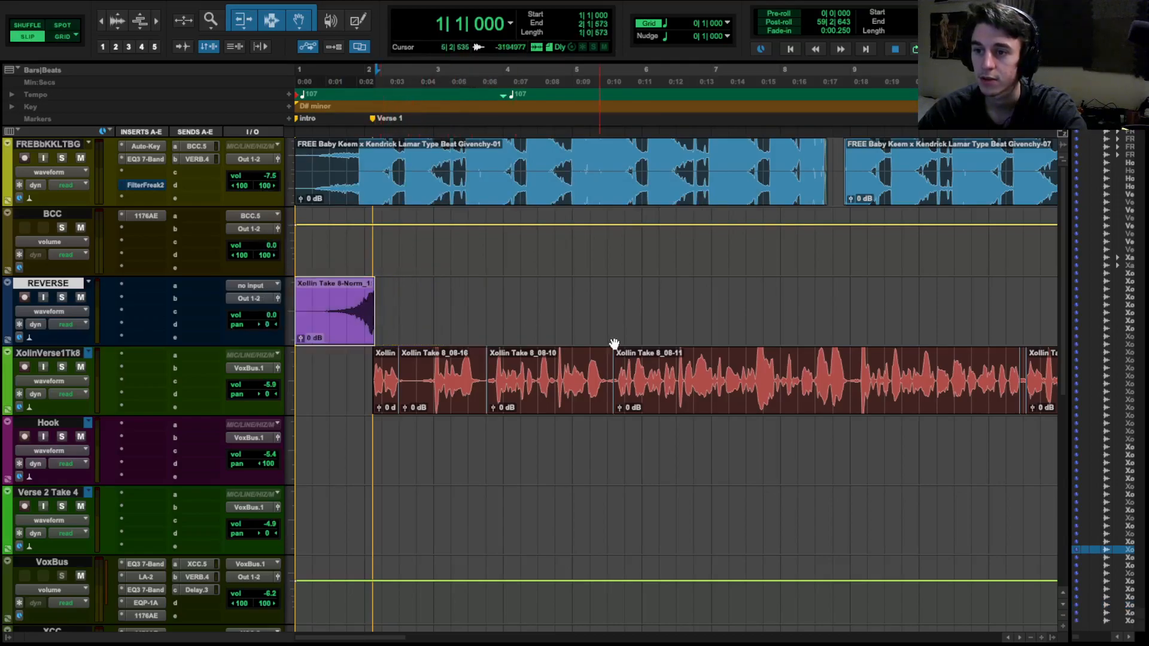
Draw REVERSE volume automation ramping up from about -14.1 dB at the song start to the clip's end, and play it back.
click(72, 312)
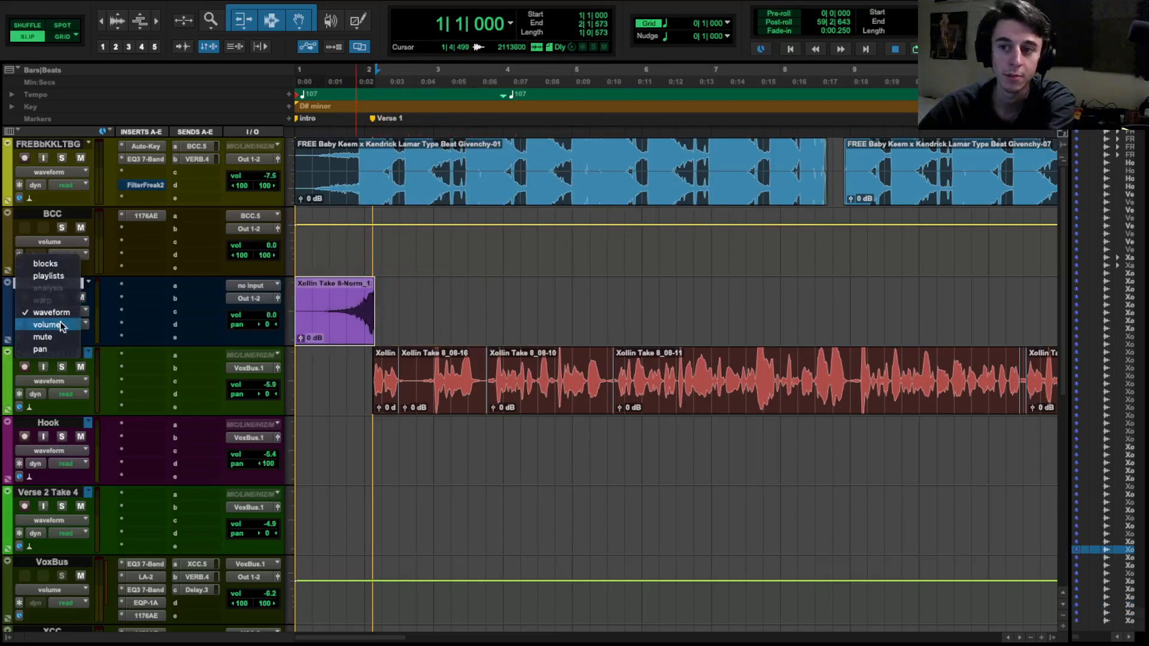
click(45, 324)
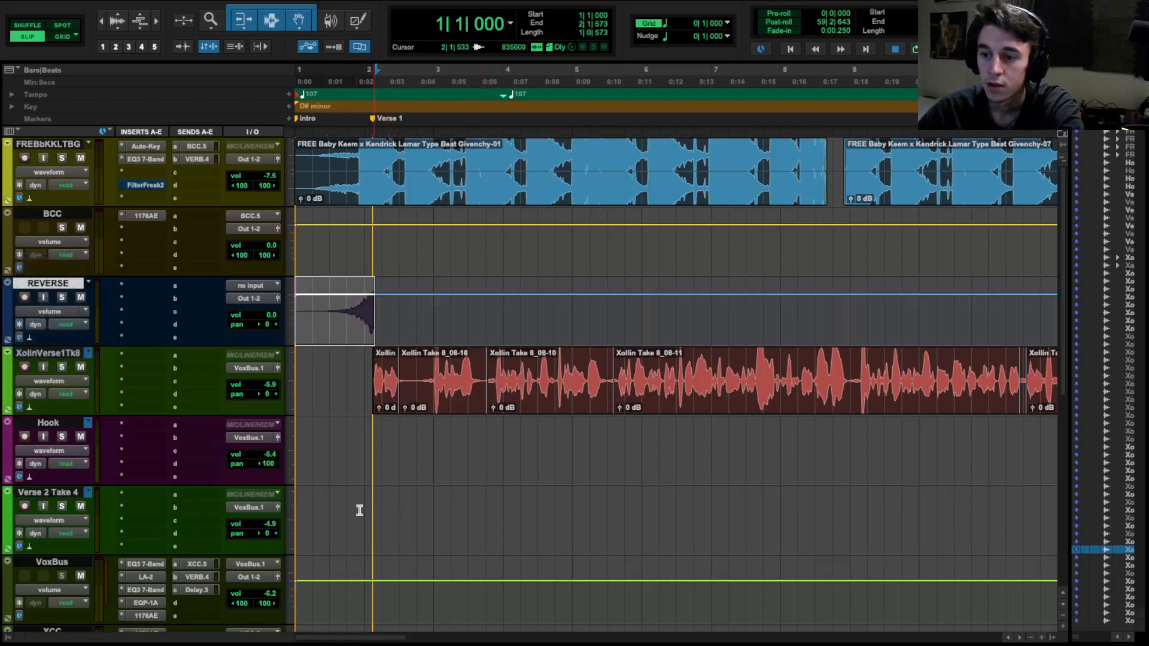
scroll(353, 472, down, 5)
scroll(352, 469, up, 5)
scroll(353, 468, down, 1)
scroll(351, 443, up, 1)
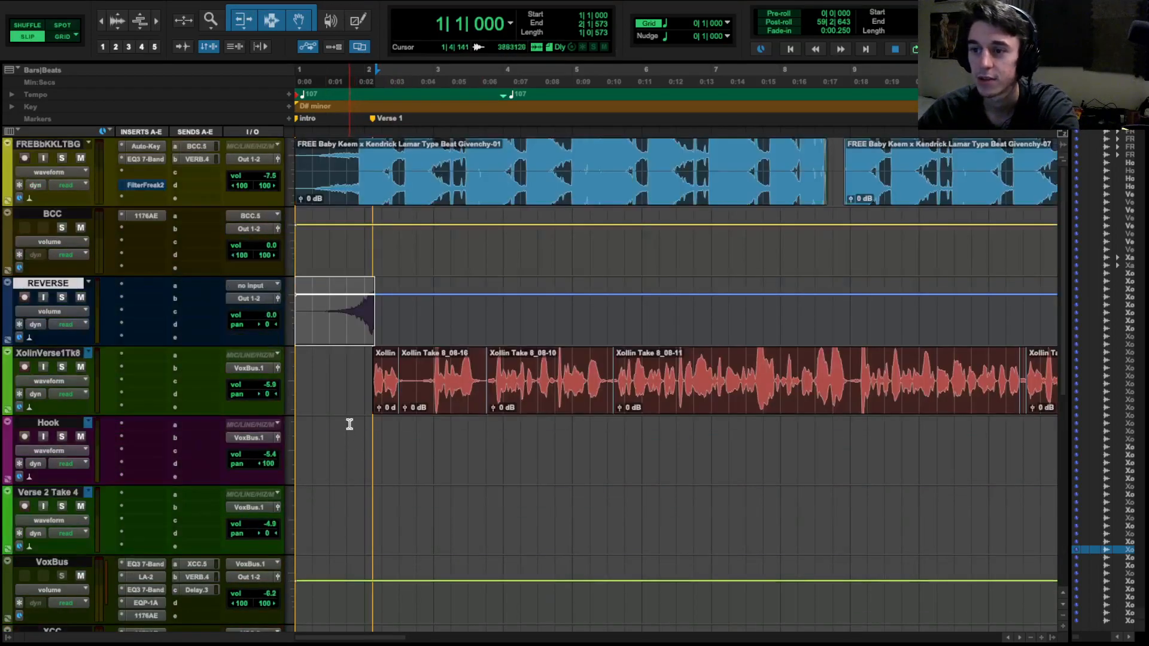
click(355, 21)
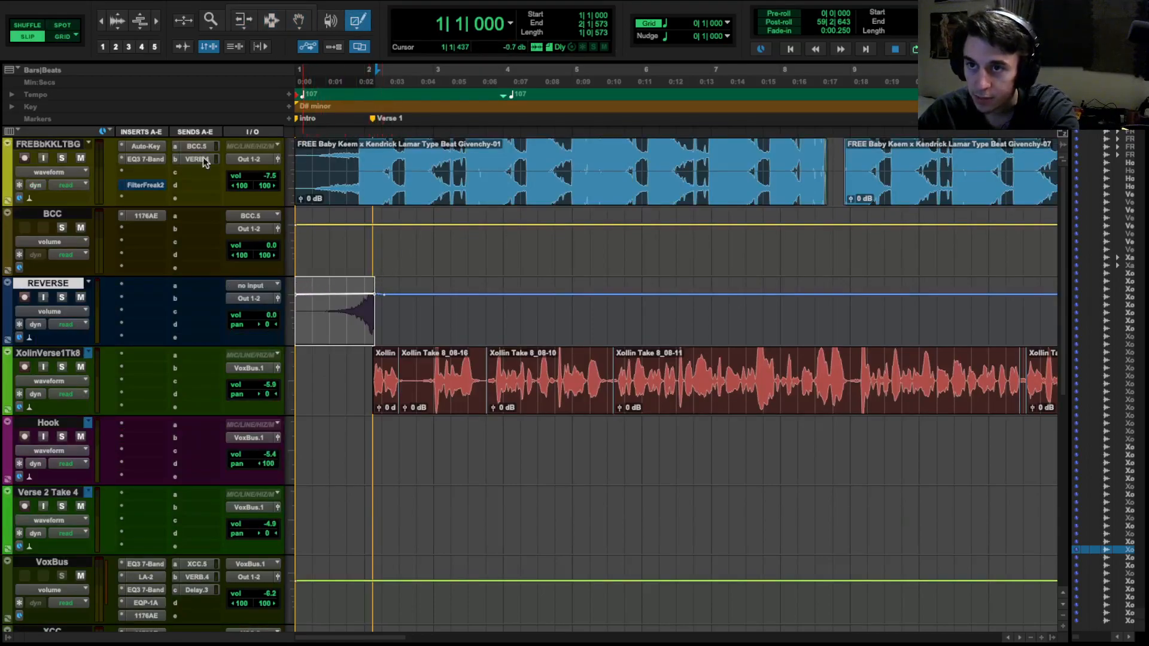
click(314, 11)
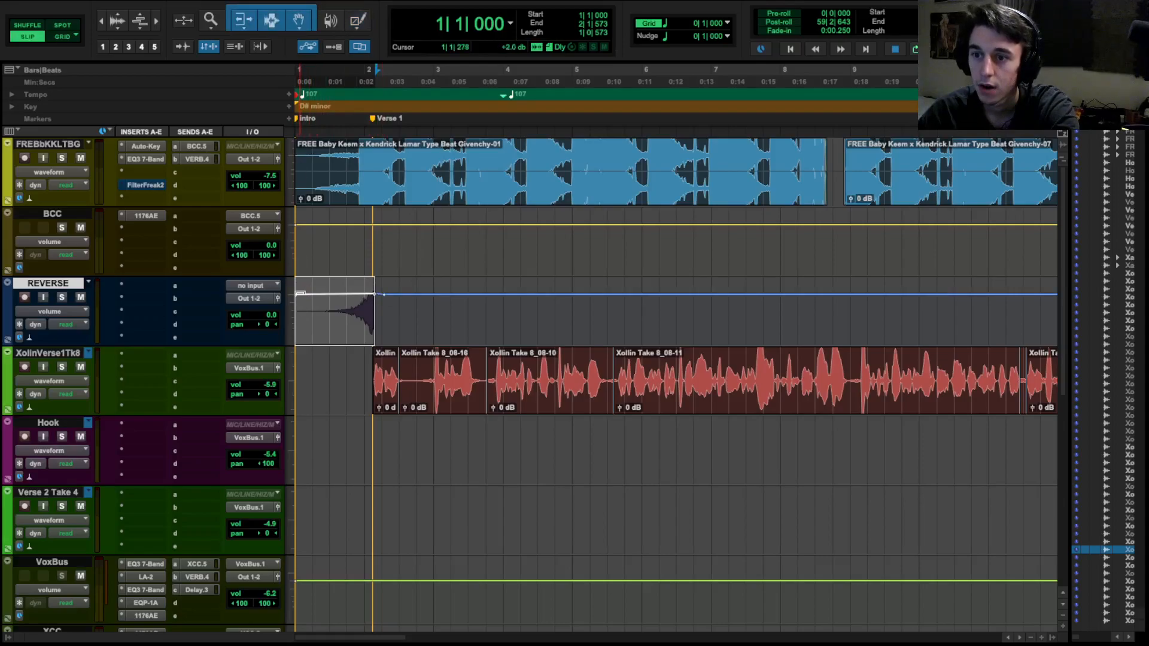
drag(298, 300, 298, 311)
drag(376, 299, 375, 280)
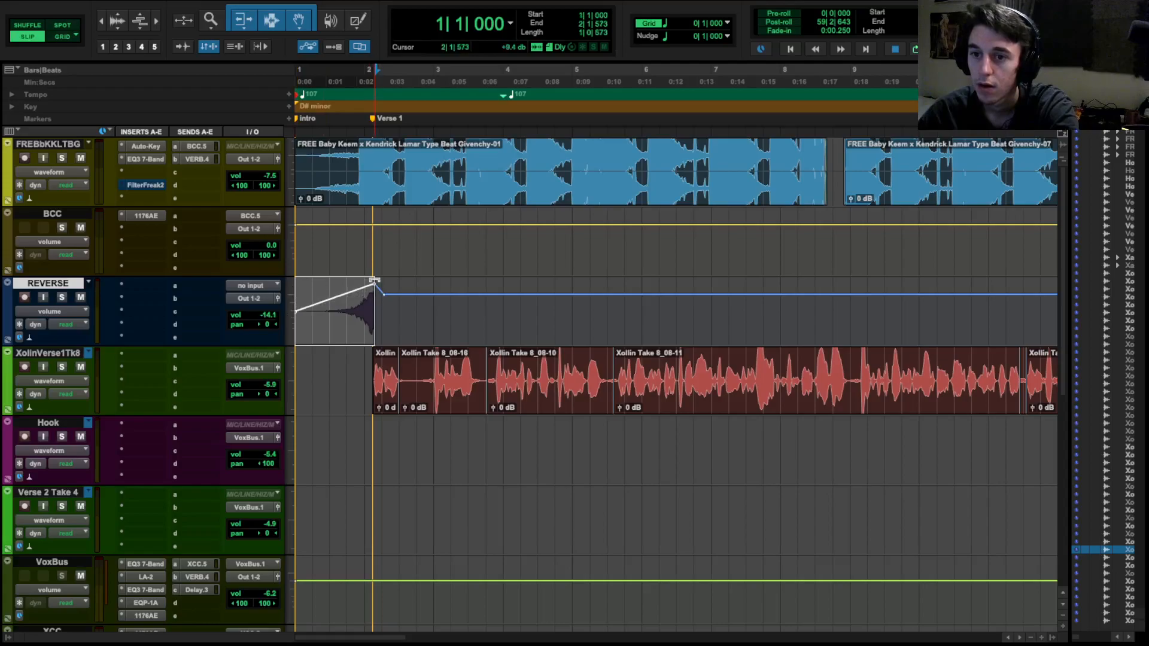
click(300, 130)
key(space)
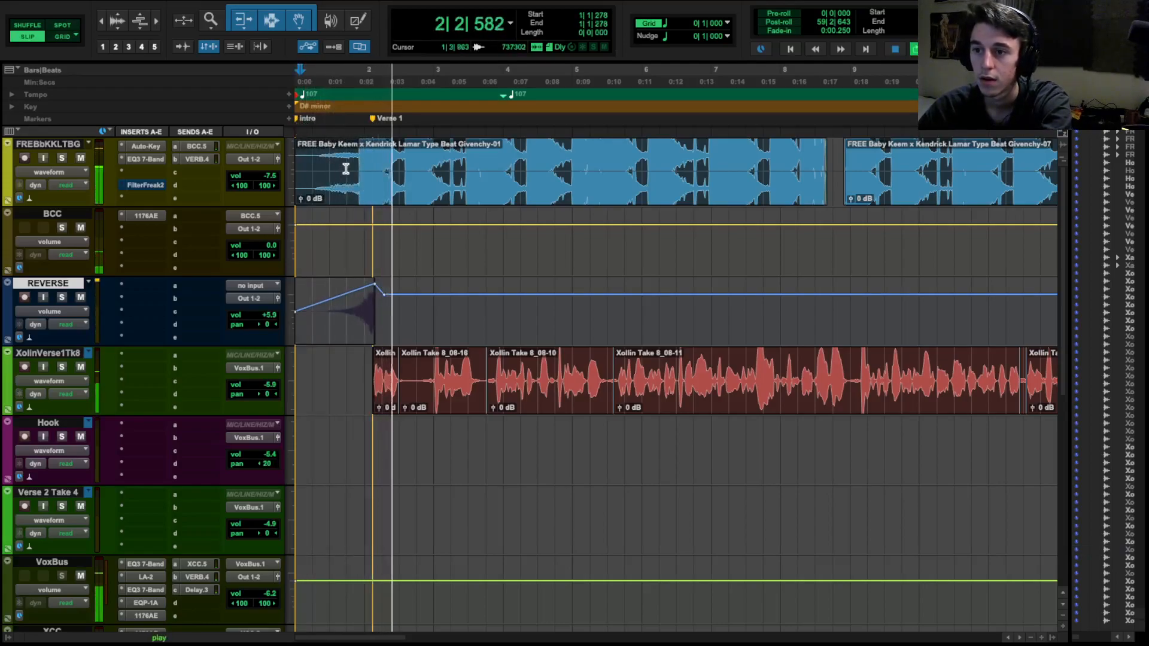
key(space)
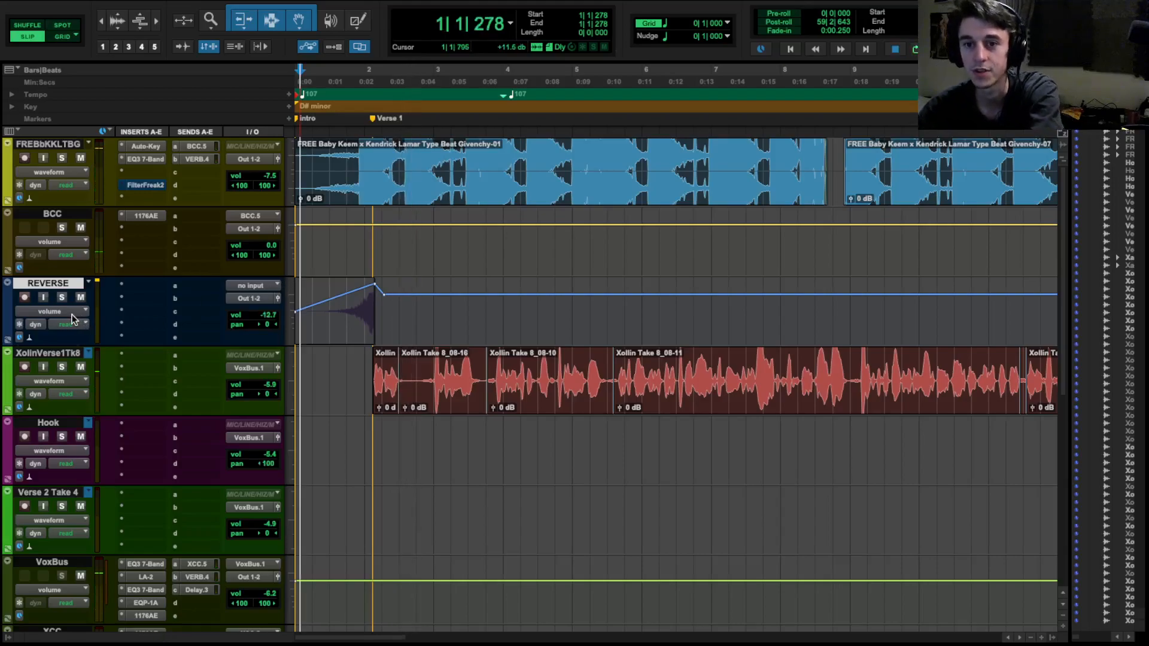
Automate the REVERSE pan to hold hard left and return to centre by the clip's end, play it, and restore the waveform view.
click(71, 314)
click(53, 332)
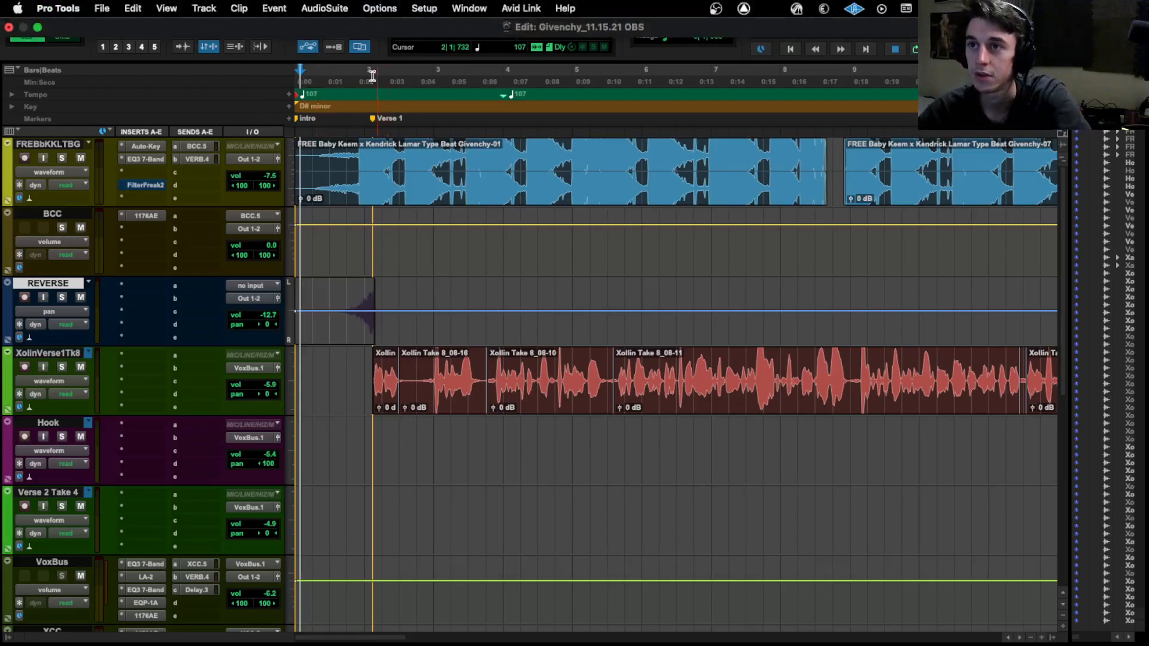
click(299, 311)
click(373, 311)
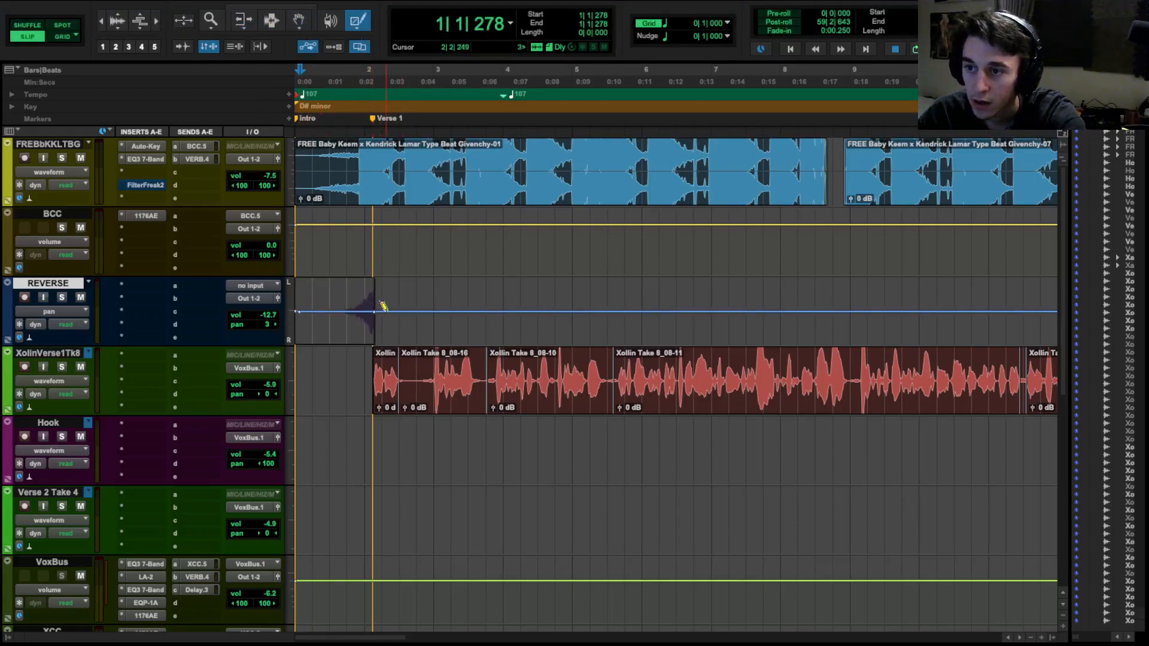
click(310, 12)
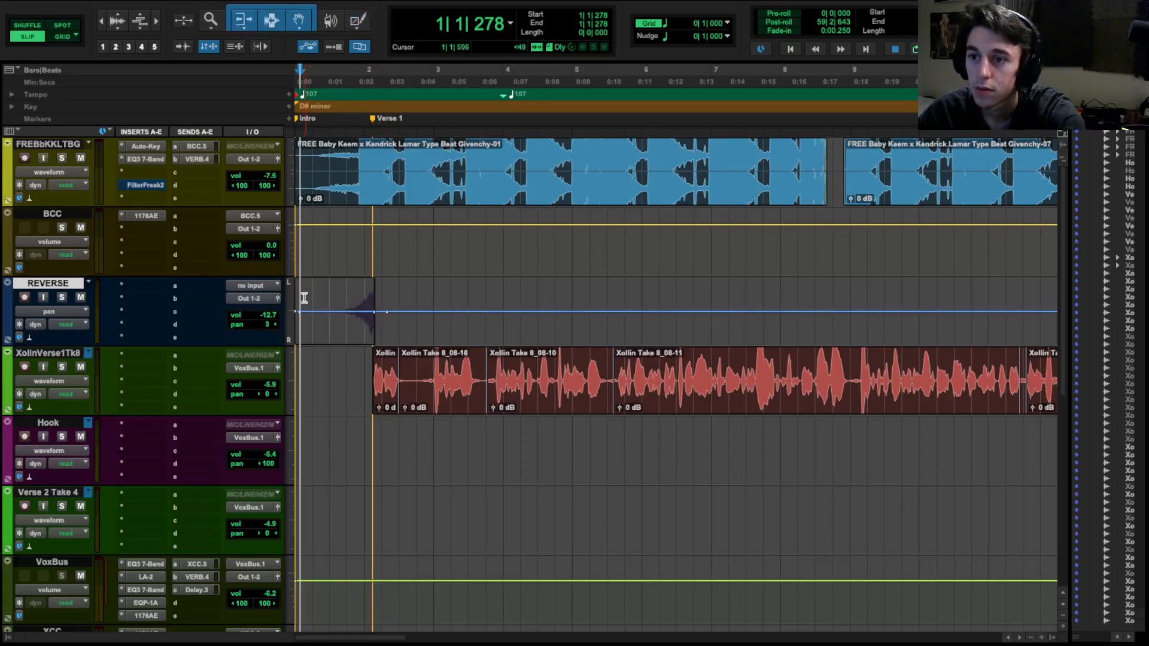
mouse_move(299, 311)
mouse_down()
mouse_move(297, 280)
mouse_move(352, 279)
mouse_up()
click(295, 118)
key(space)
click(67, 312)
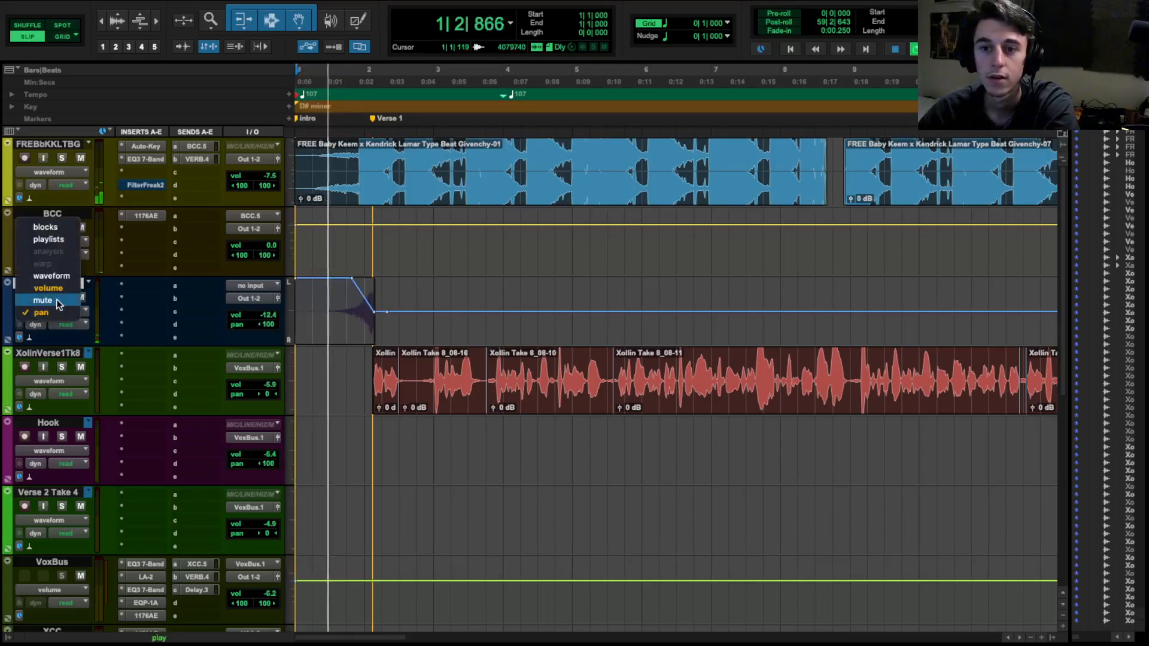
click(52, 276)
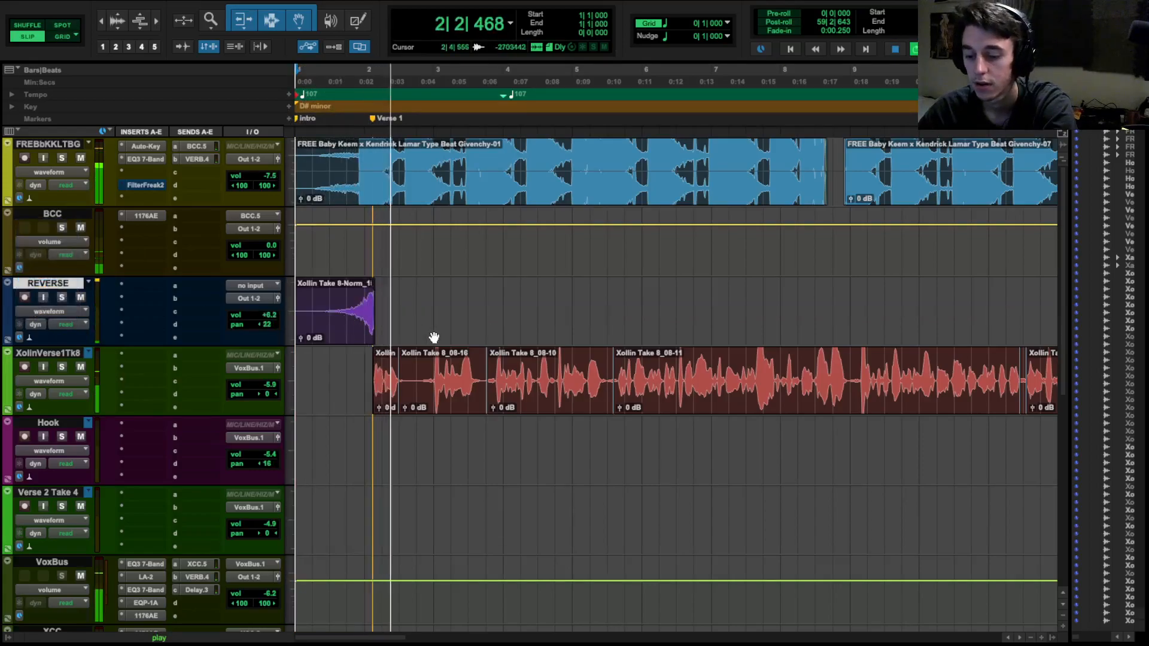
Replay the reversed vocal and shift the hard-left pan breakpoint closer to the end of the REVERSE clip.
key(t)
key(t)
click(424, 131)
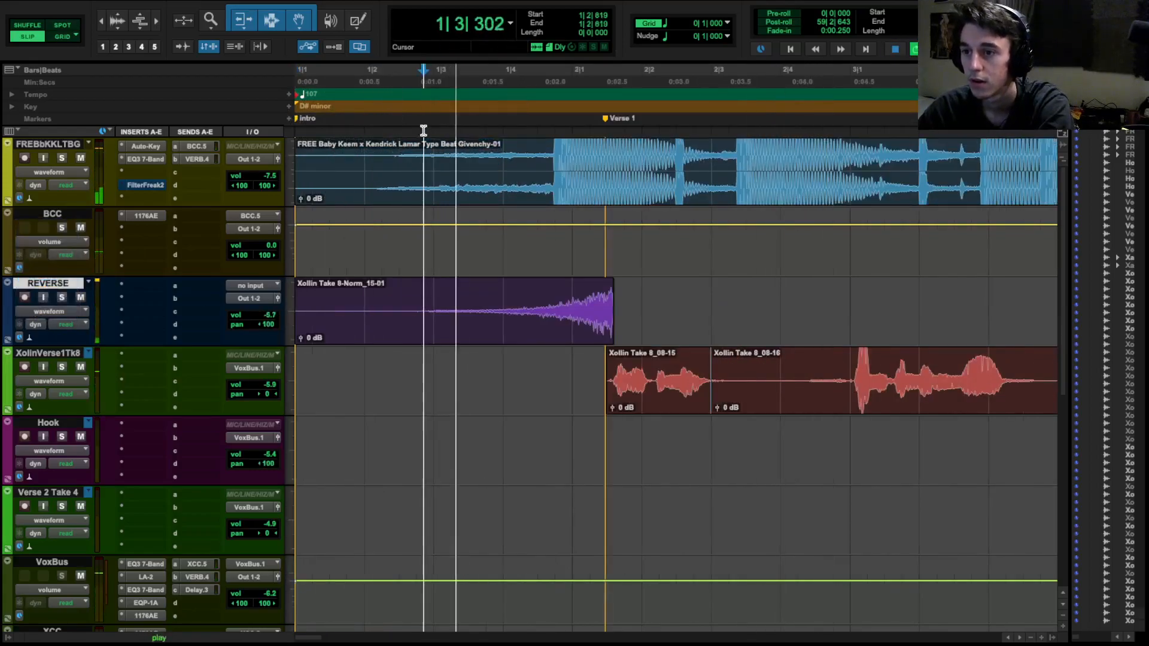
key(space)
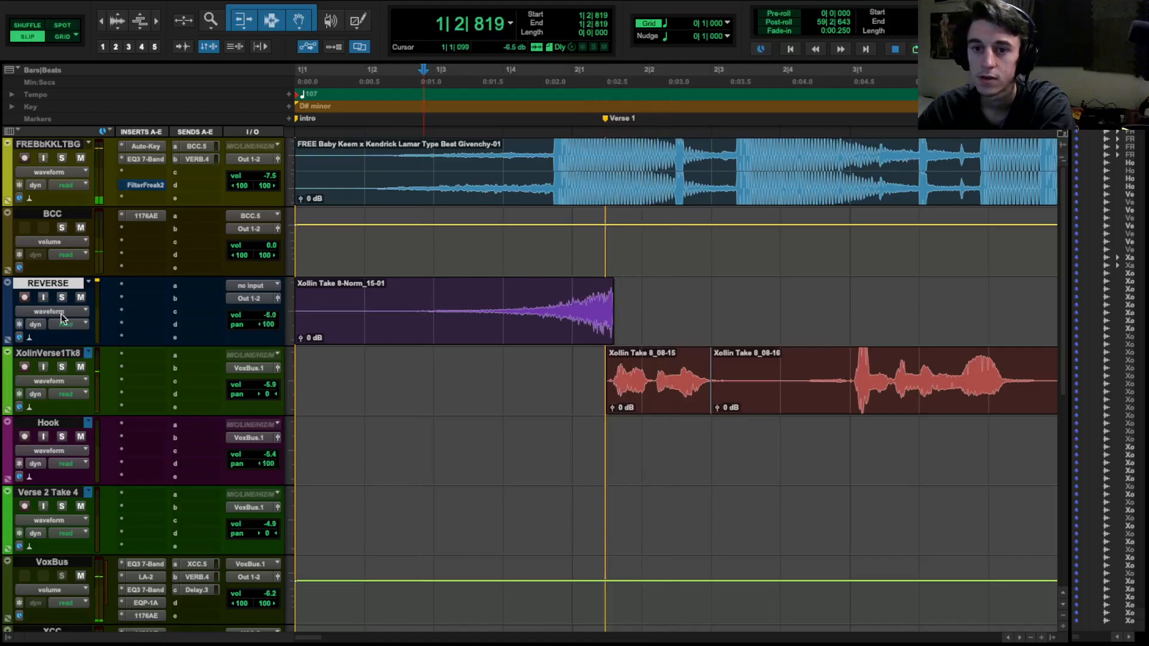
click(58, 311)
click(265, 345)
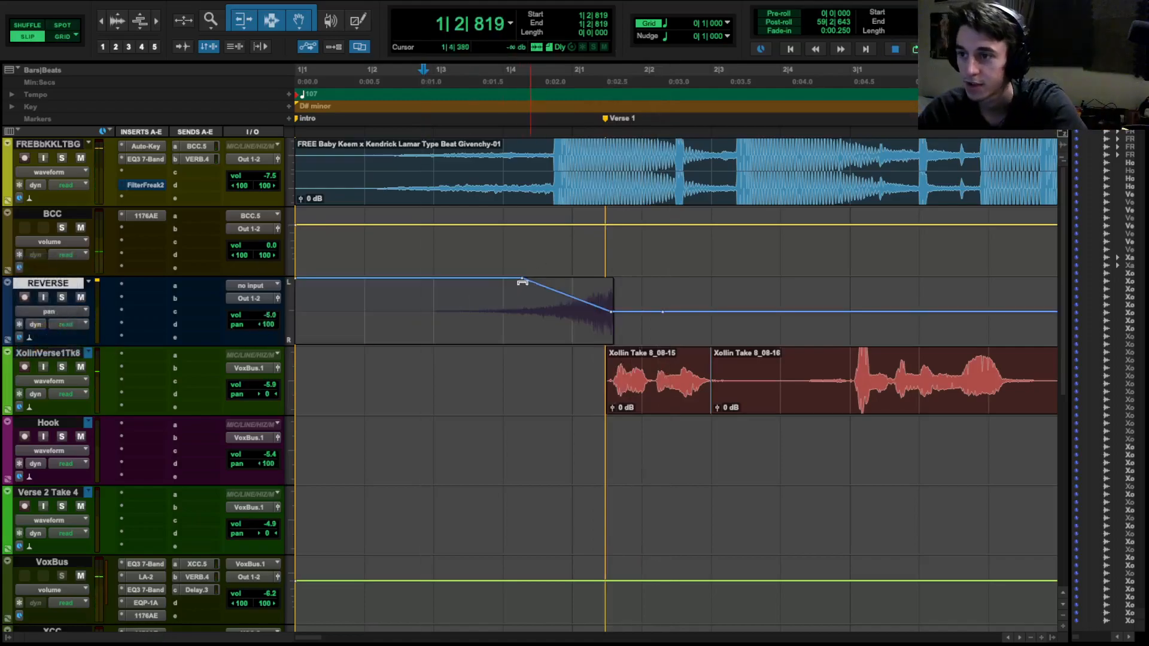
drag(524, 280, 552, 278)
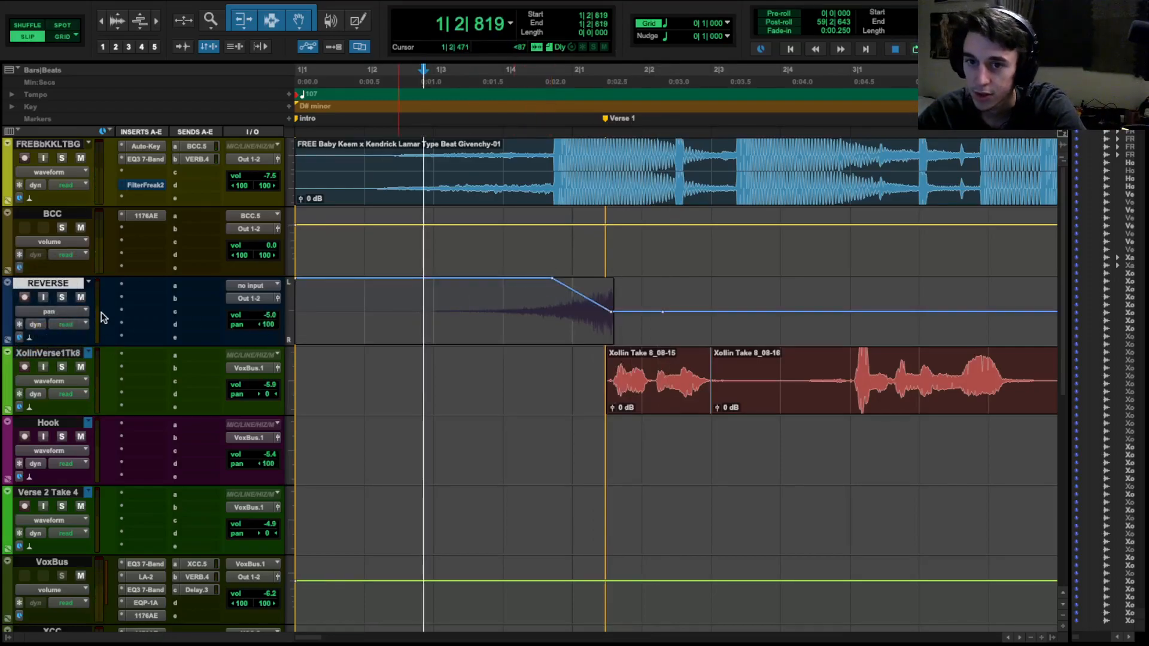
Raise the volume automation peak at the end of the REVERSE clip, audition it, and restore the waveform view.
click(51, 311)
click(58, 290)
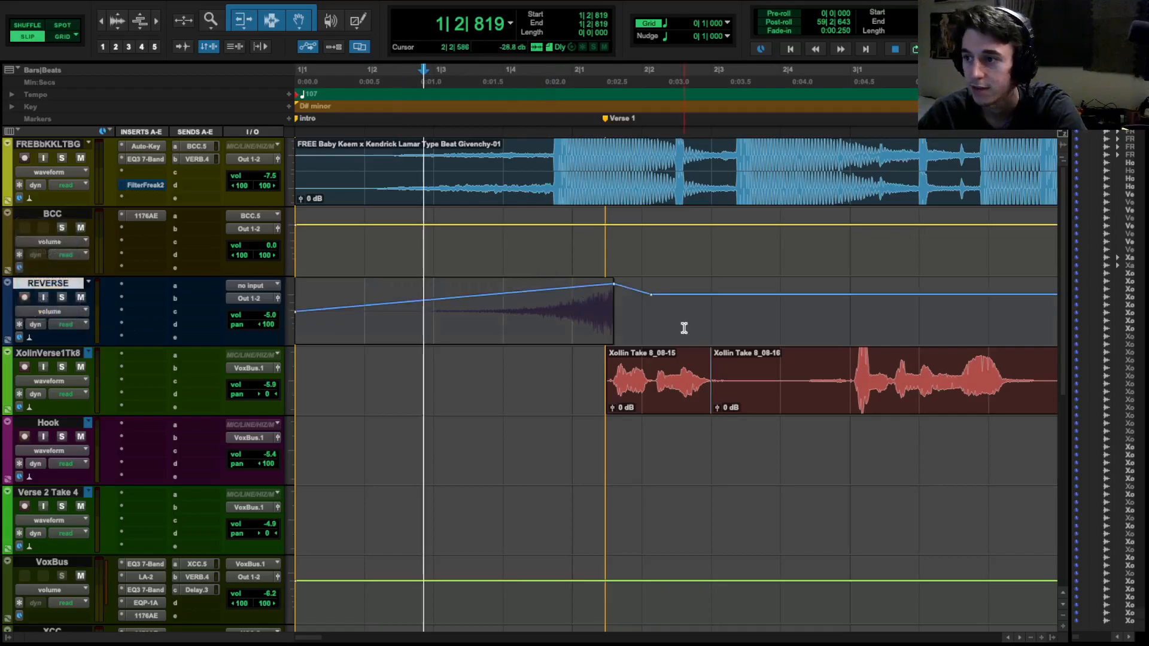
click(428, 134)
key(space)
click(55, 312)
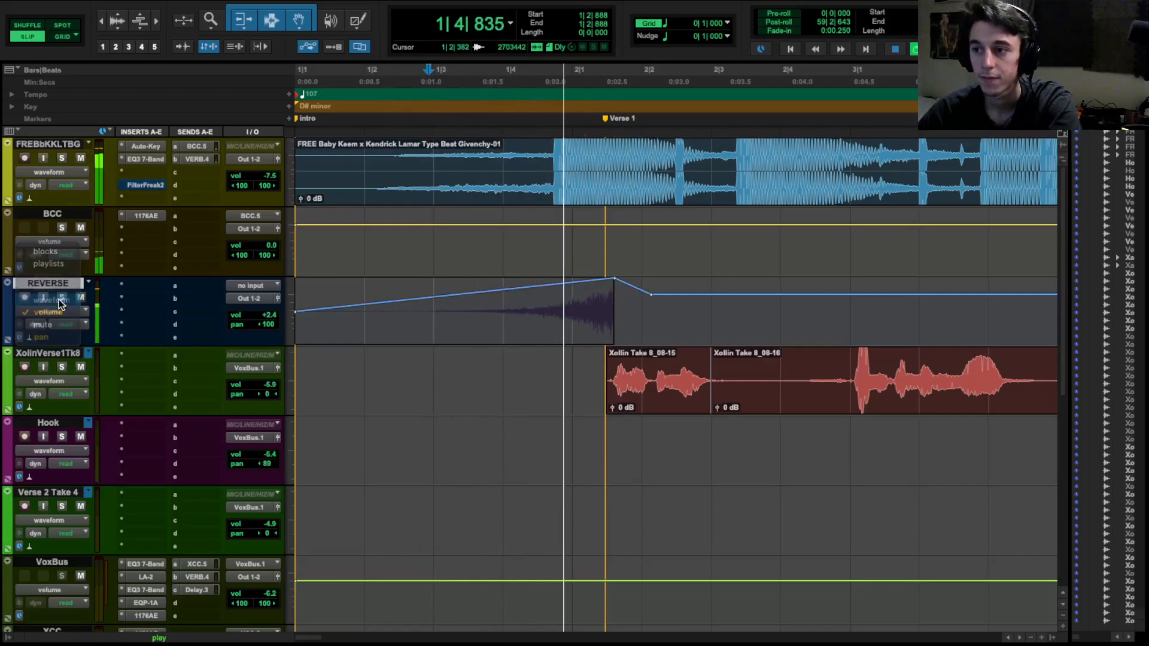
click(52, 300)
key(space)
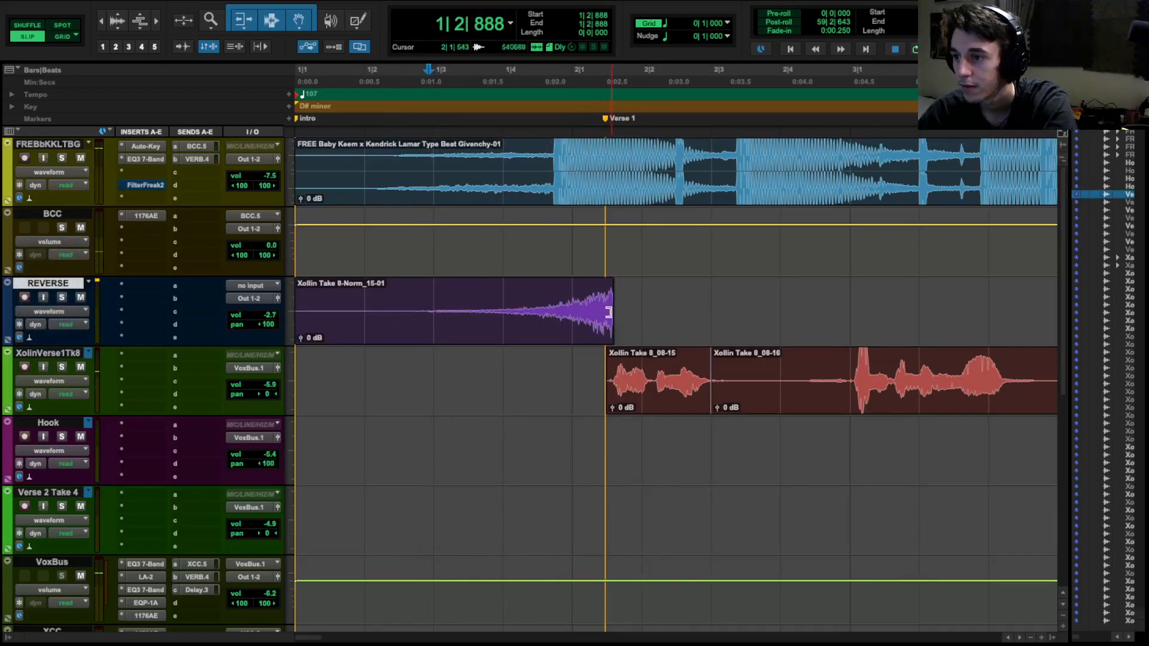
Trim the REVERSE clip to start near 1|1|646 and end at Verse 1, with short fades at both ends.
click(609, 312)
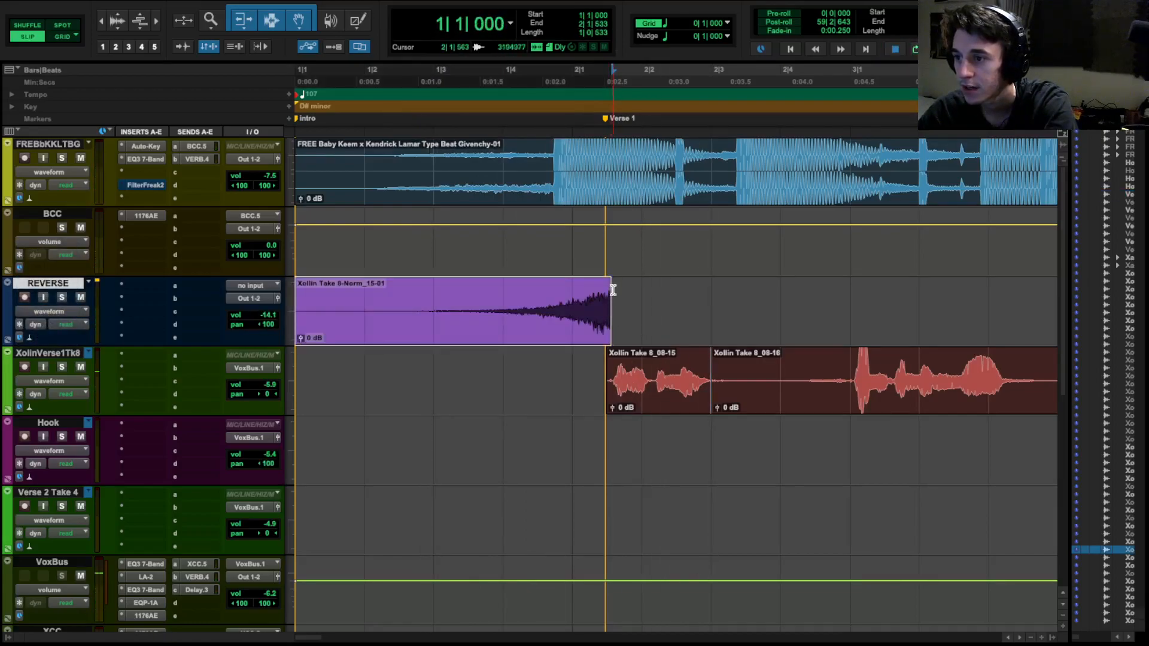
drag(610, 285, 606, 284)
drag(299, 308, 354, 286)
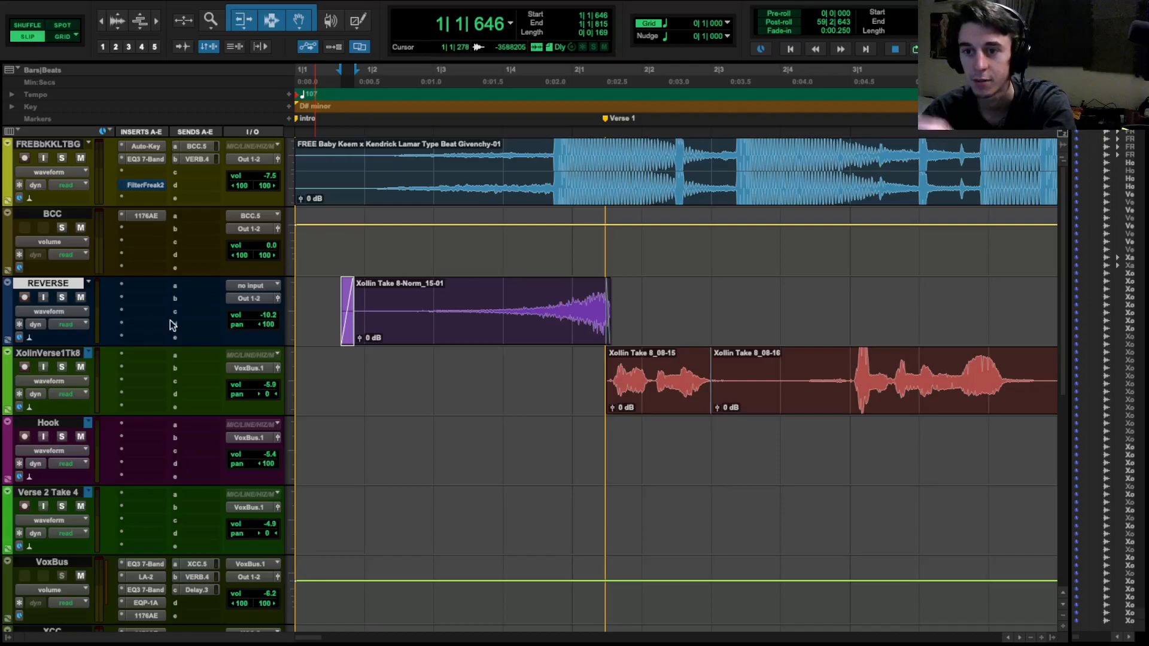
Add a send from the REVERSE track to the VERB track at a level of -17.7 dB.
click(196, 290)
mouse_move(222, 363)
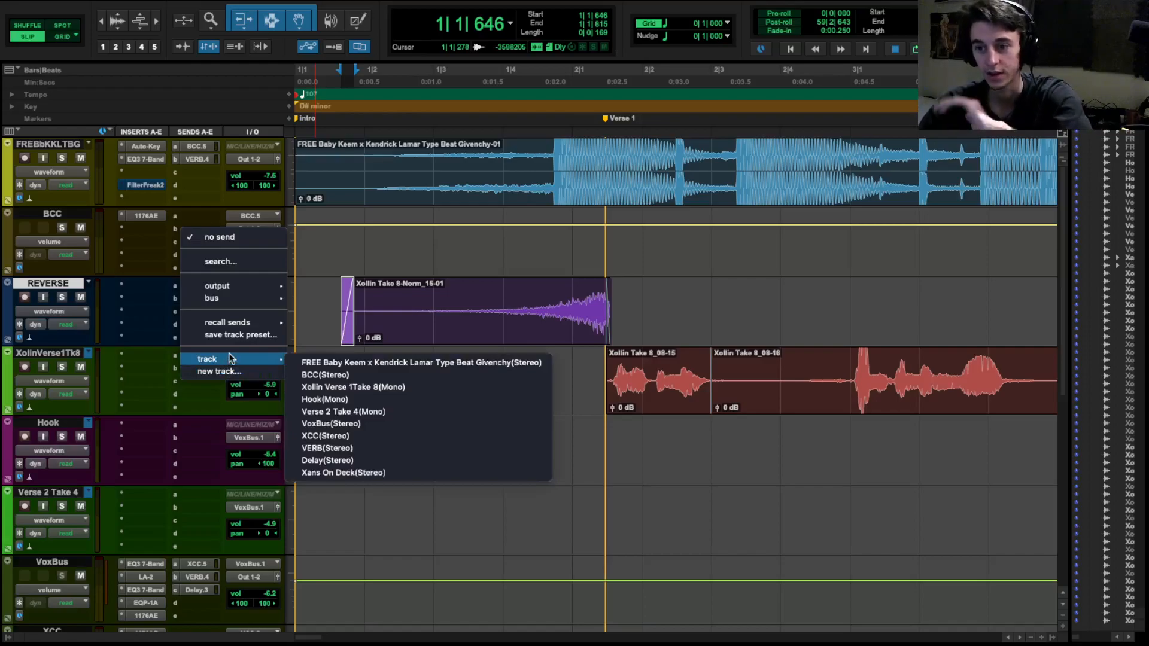
click(326, 448)
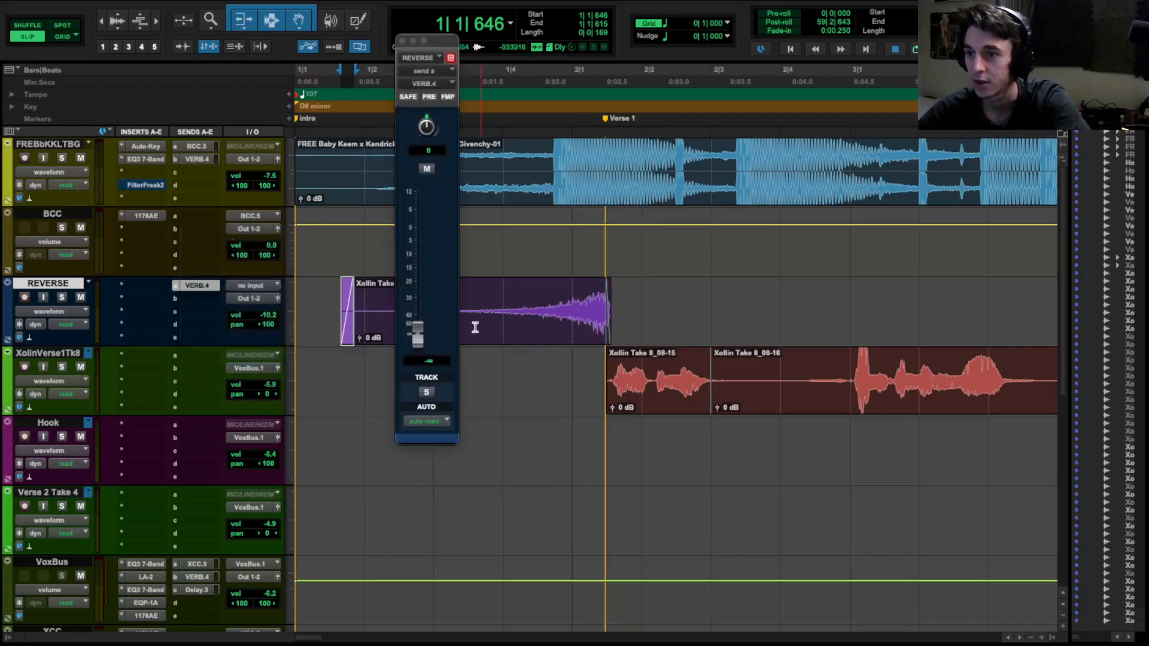
drag(423, 340, 422, 280)
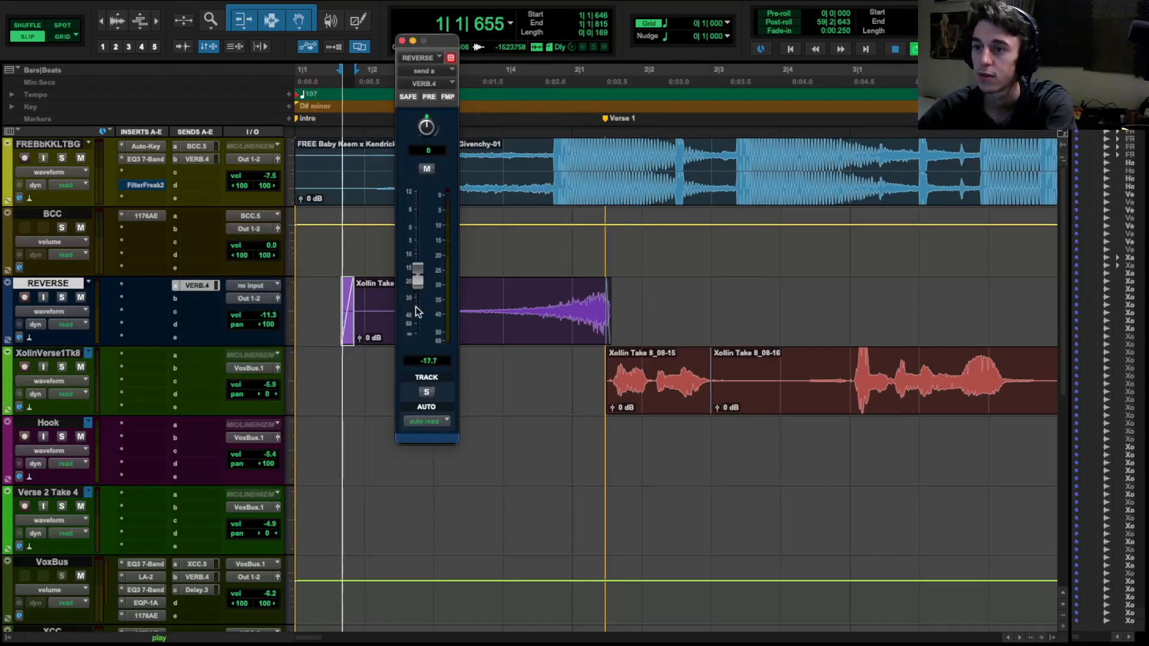
click(402, 41)
Play the song from the intro into verse 1 to check the reversed vocal effect in the mix.
click(313, 132)
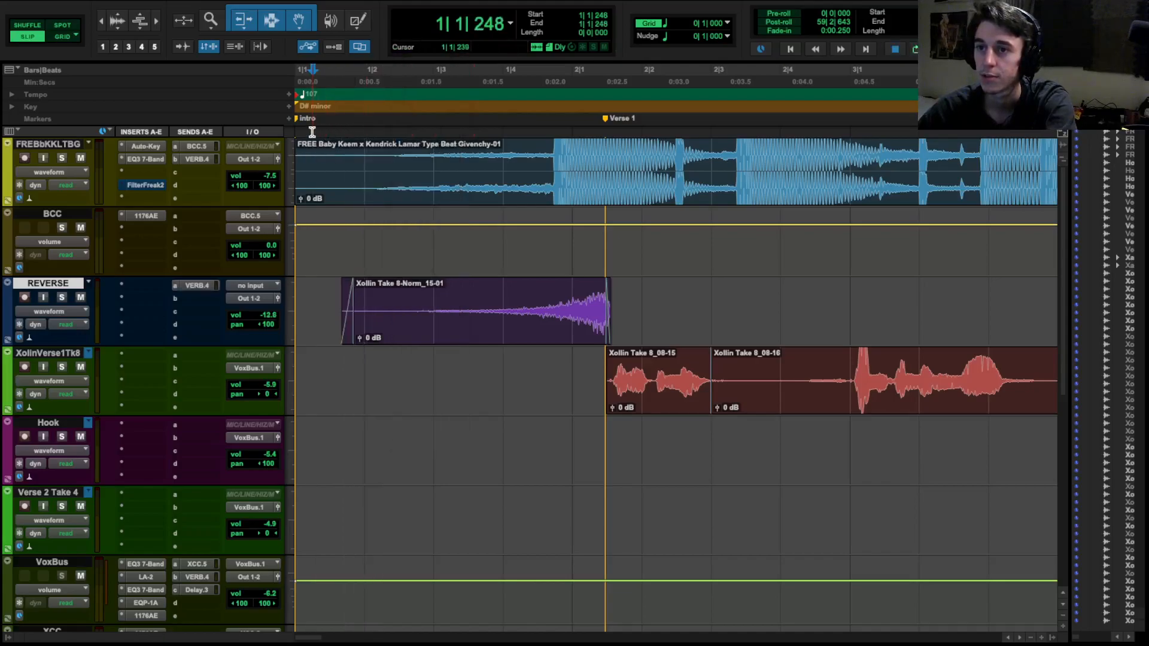
key(space)
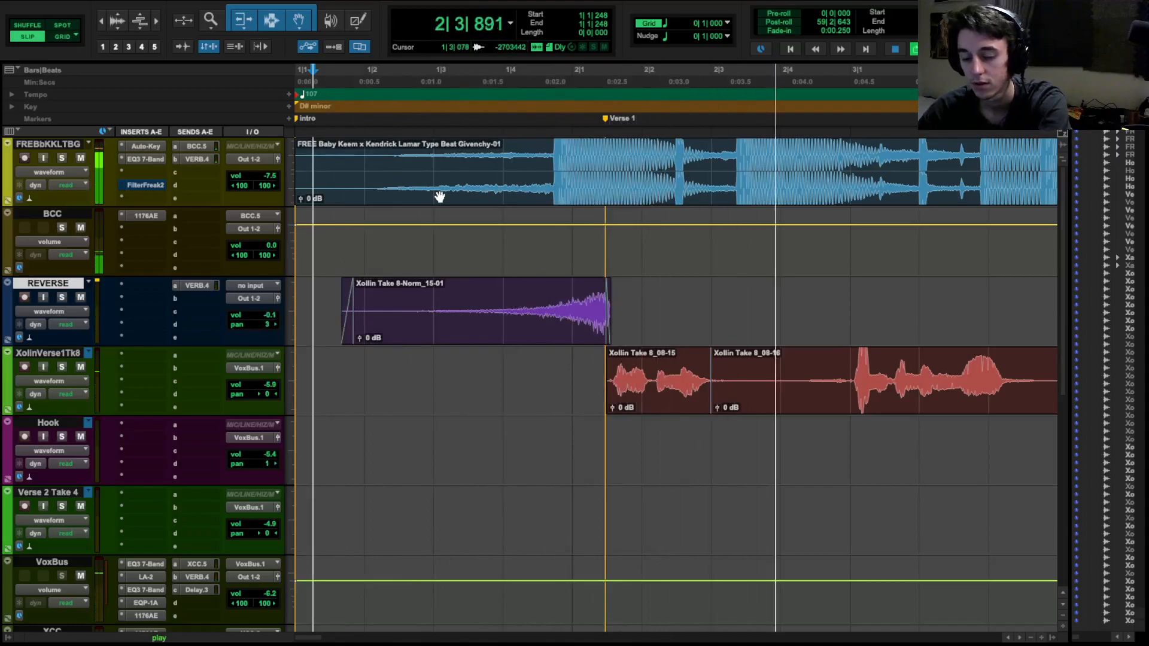
key(r)
key(r)
key(r)
key(r)
key(r)
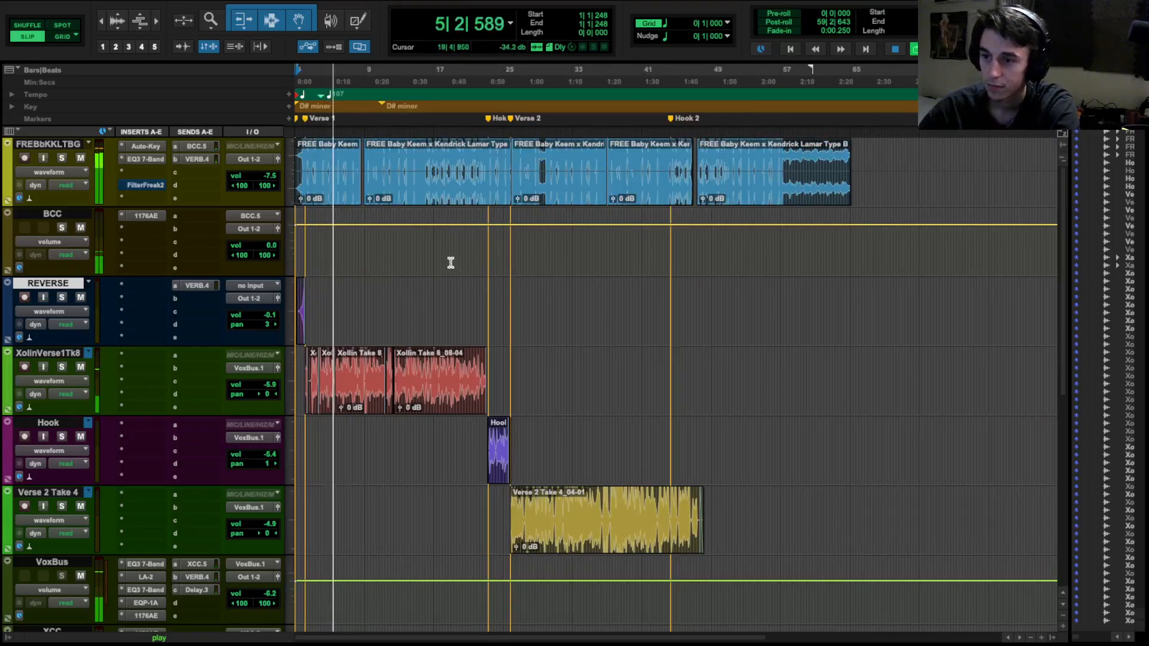
Replay the song, raising the beat track's volume to -7.0 dB and setting its EQ's high-mid band to -0.1 dB at 2.04 kHz.
key(space)
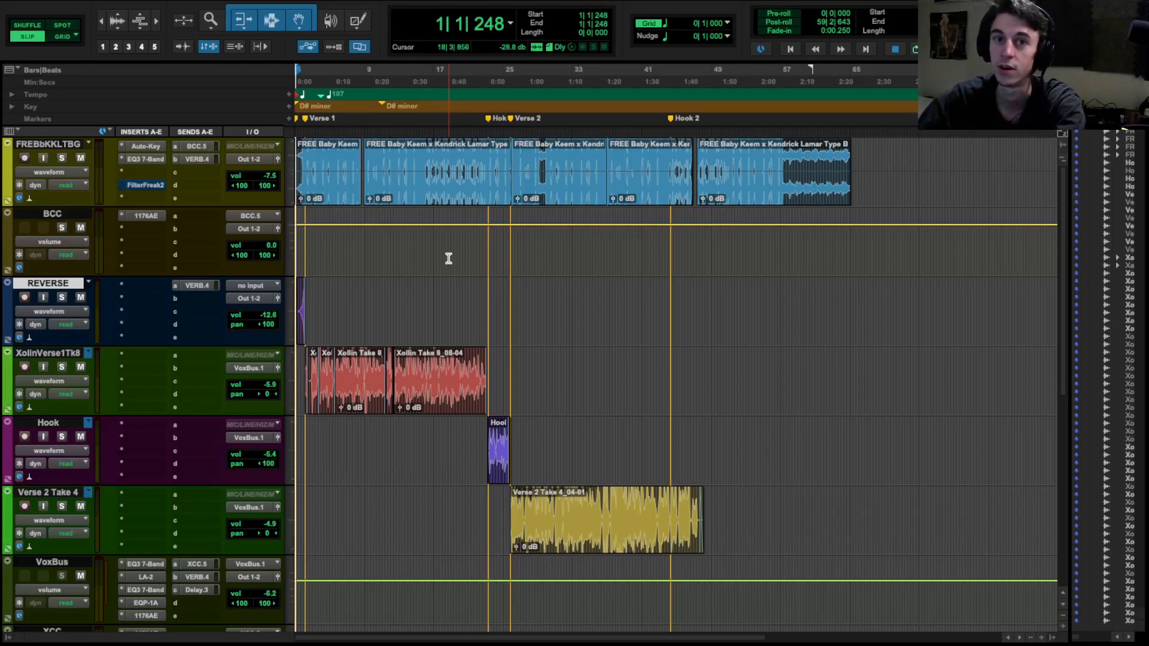
key(space)
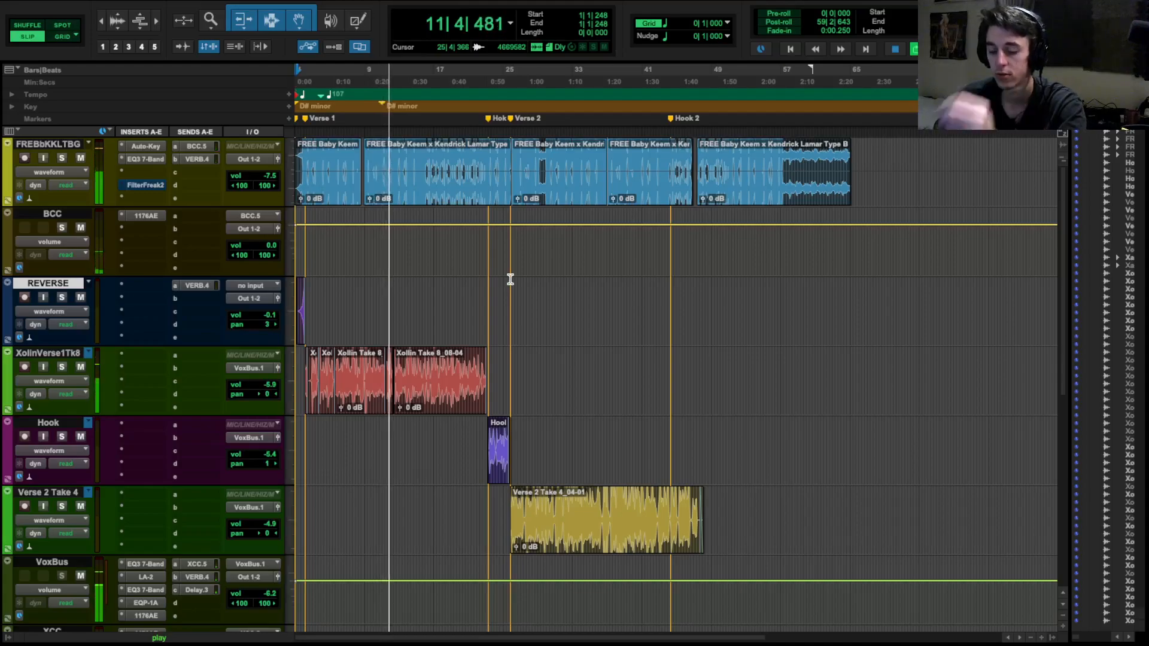
key(ctrl+equal)
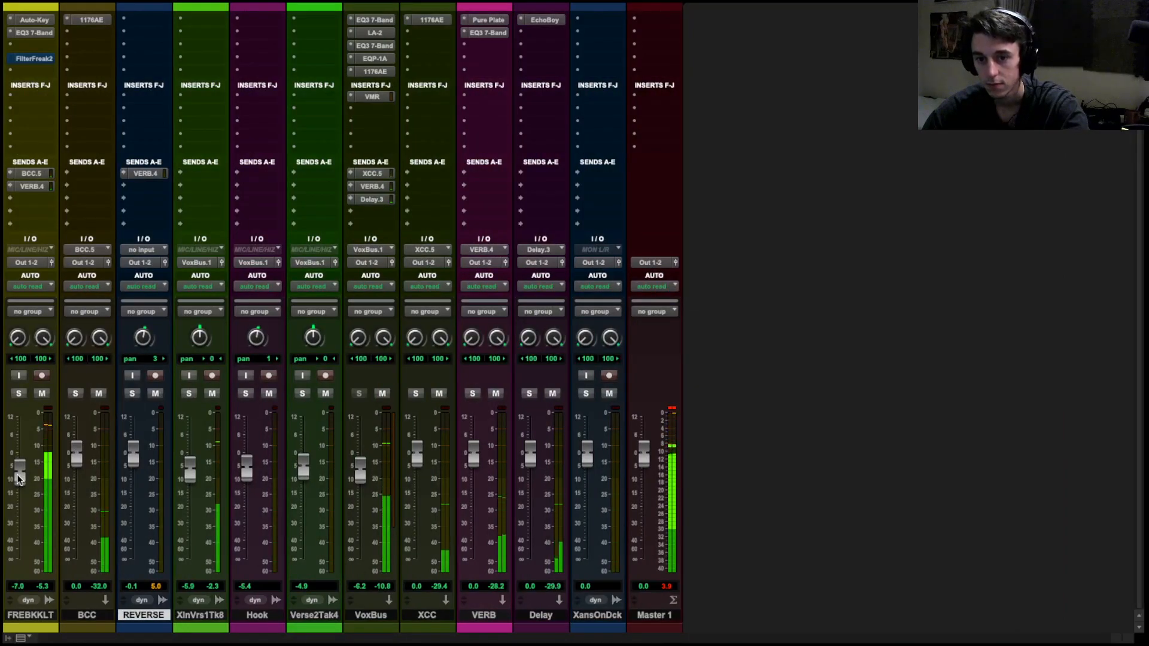
click(34, 32)
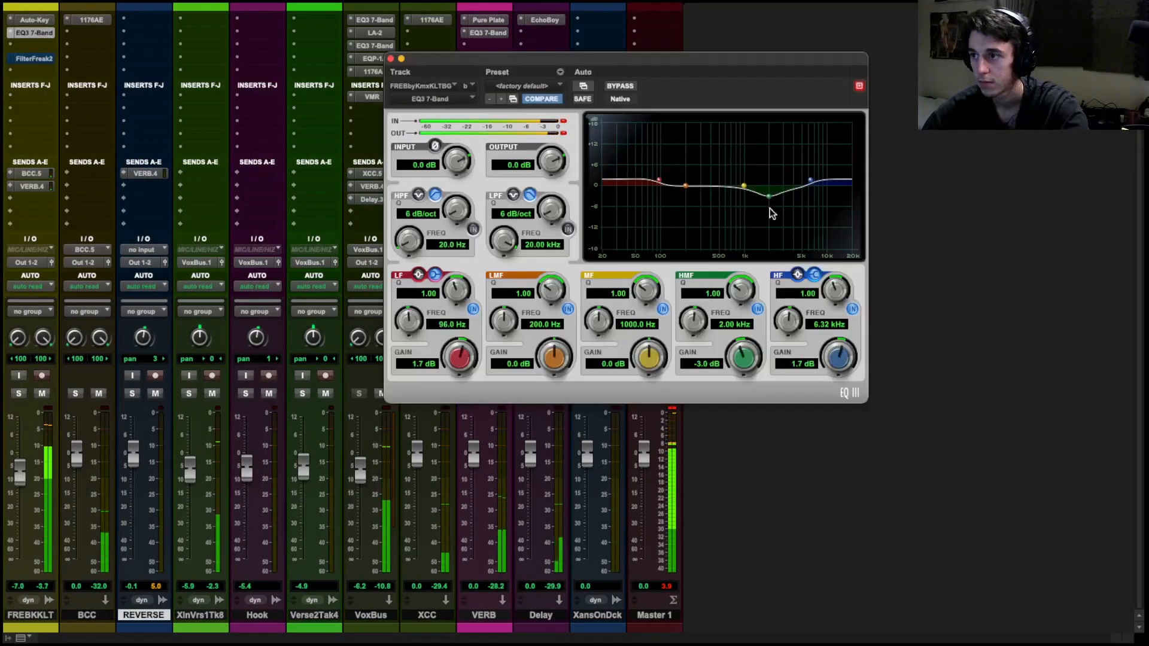
drag(769, 196, 770, 189)
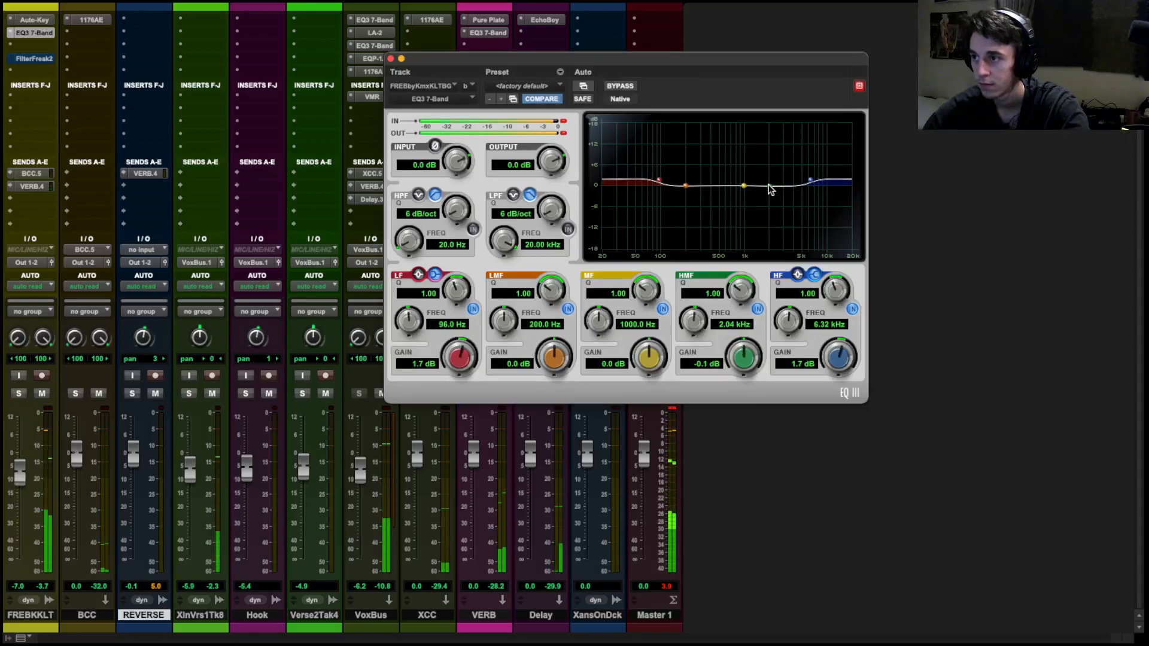
click(391, 58)
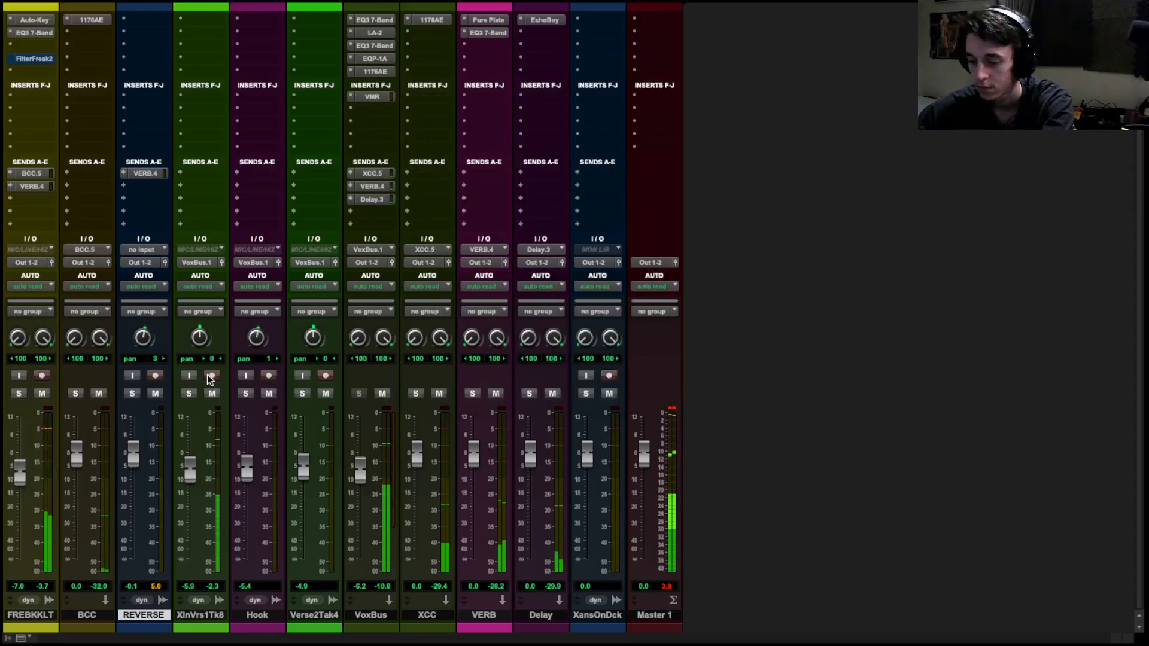
Listen through the end of verse 1, the hook and into verse 2 in the edit window to check the mix.
key(ctrl+equal)
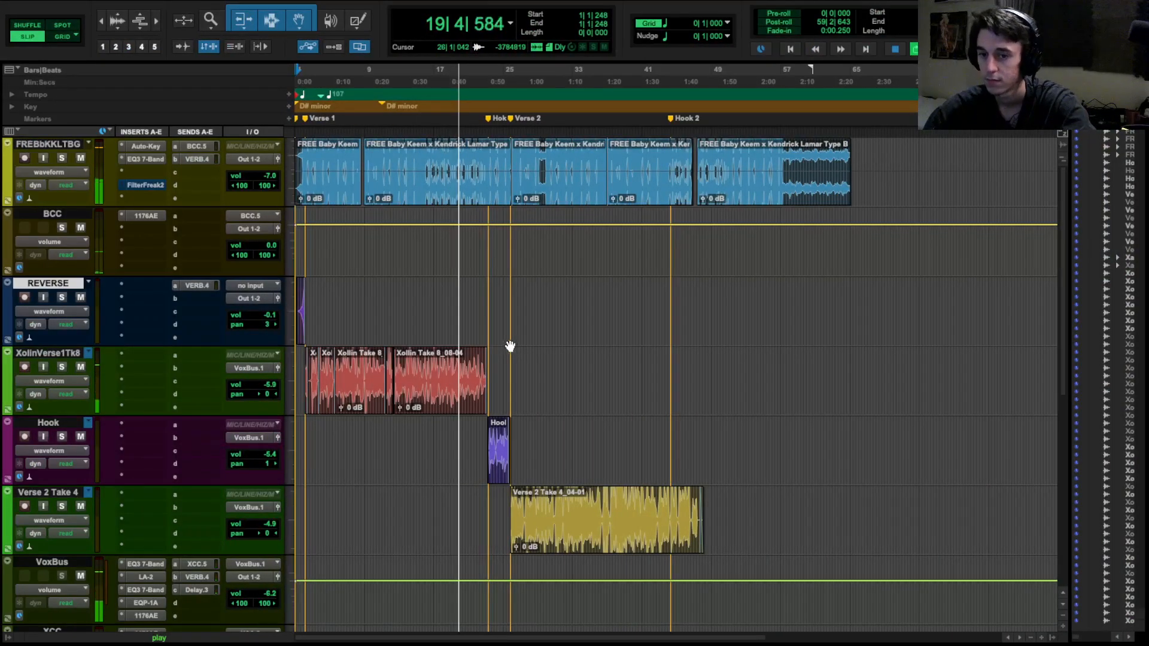
scroll(526, 341, down, 5)
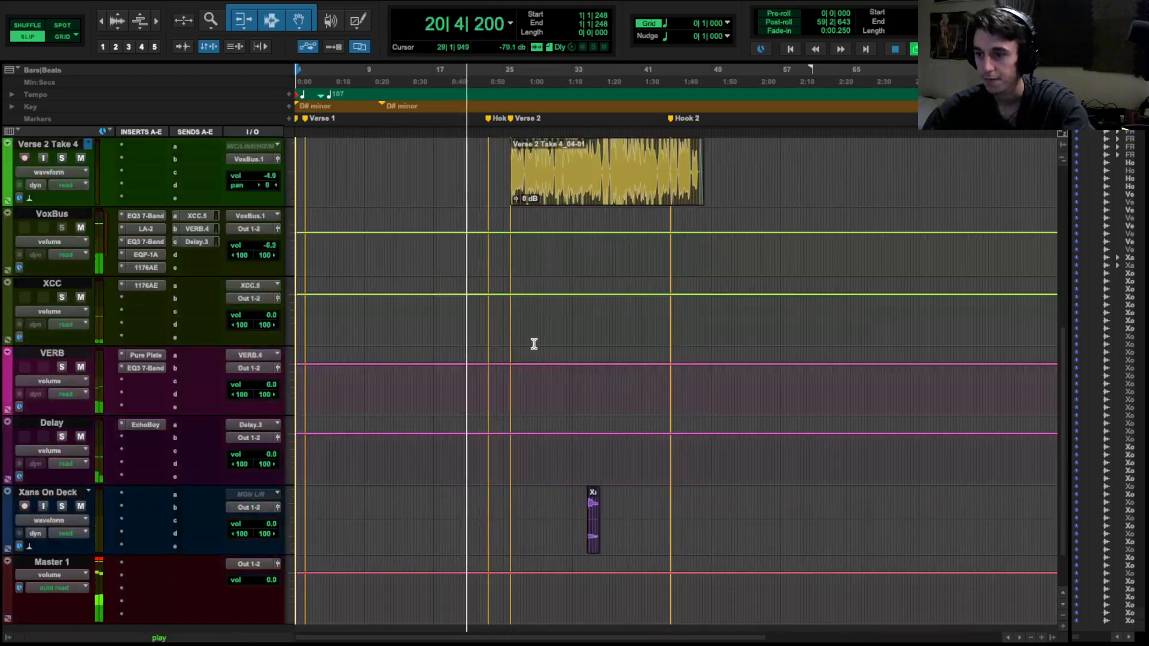
scroll(543, 341, up, 5)
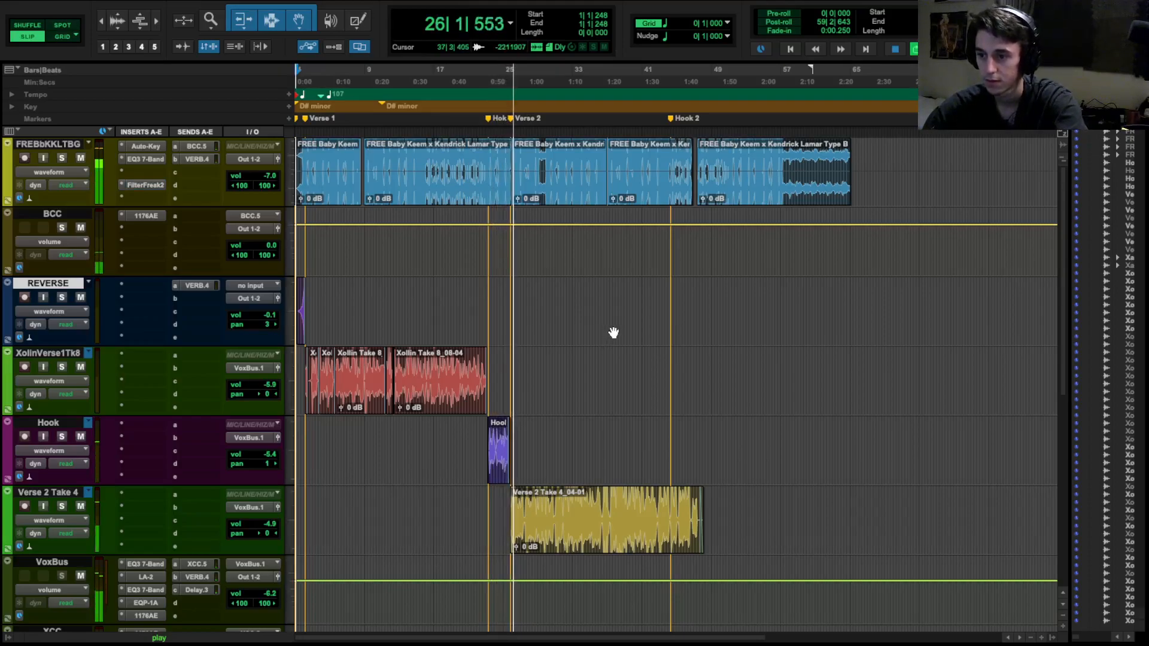
scroll(613, 333, down, 2)
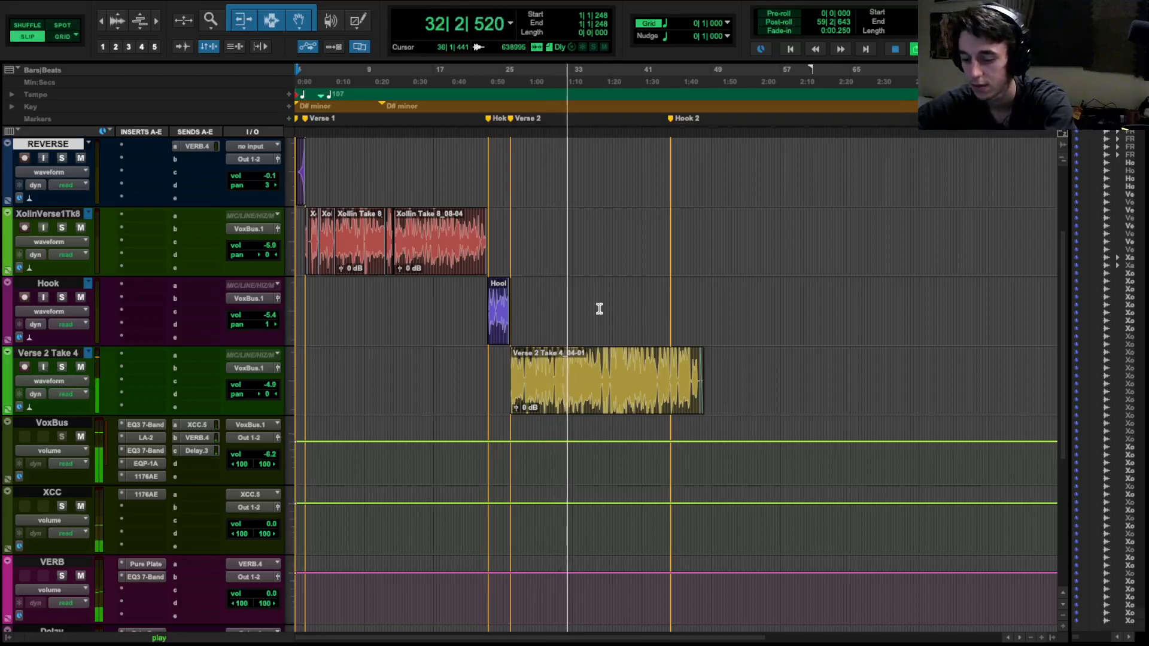
Set the low-frequency band of the beat track's EQ to 0.7 dB at 94.1 Hz and return to the edit window.
key(ctrl+equal)
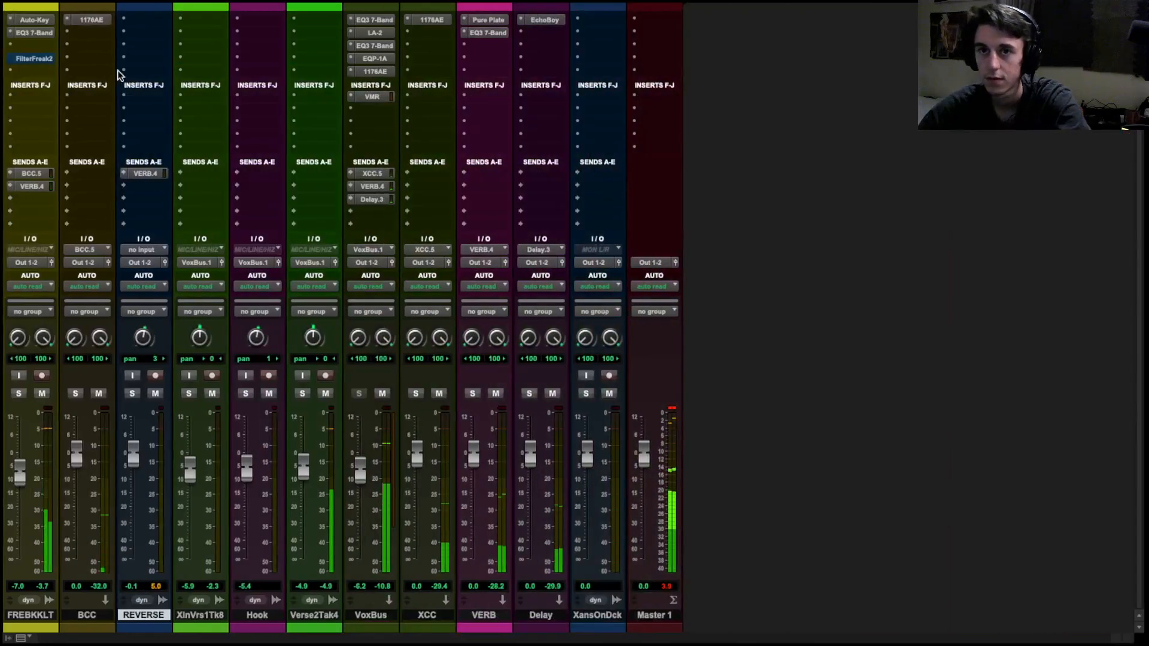
click(18, 33)
drag(659, 180, 658, 185)
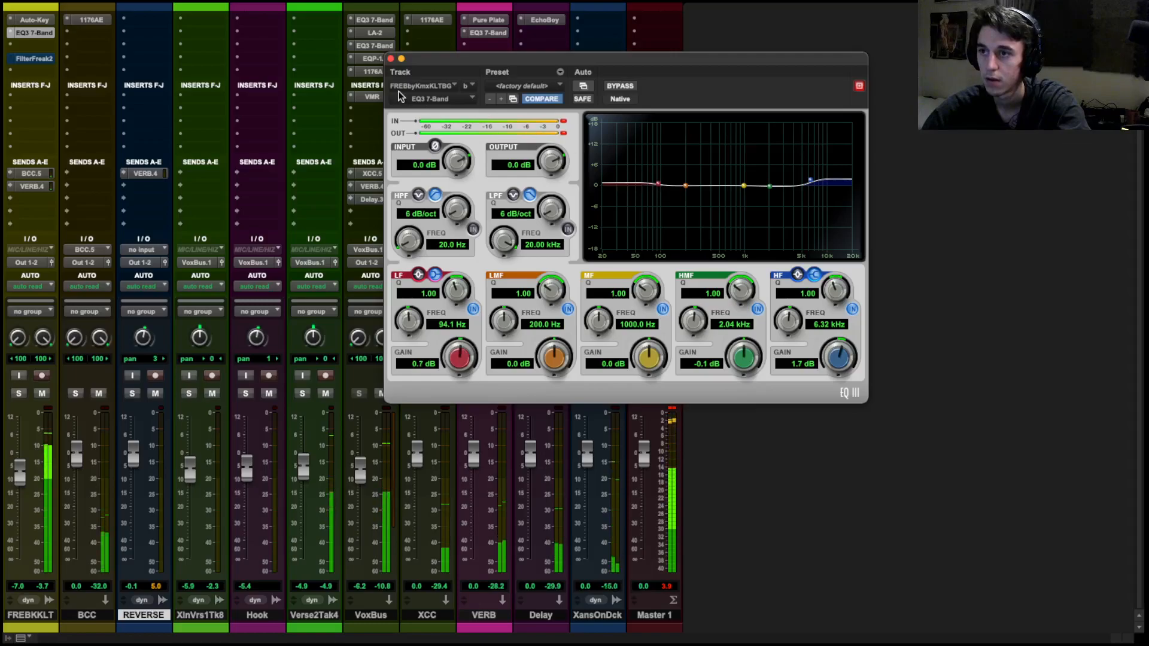
click(391, 59)
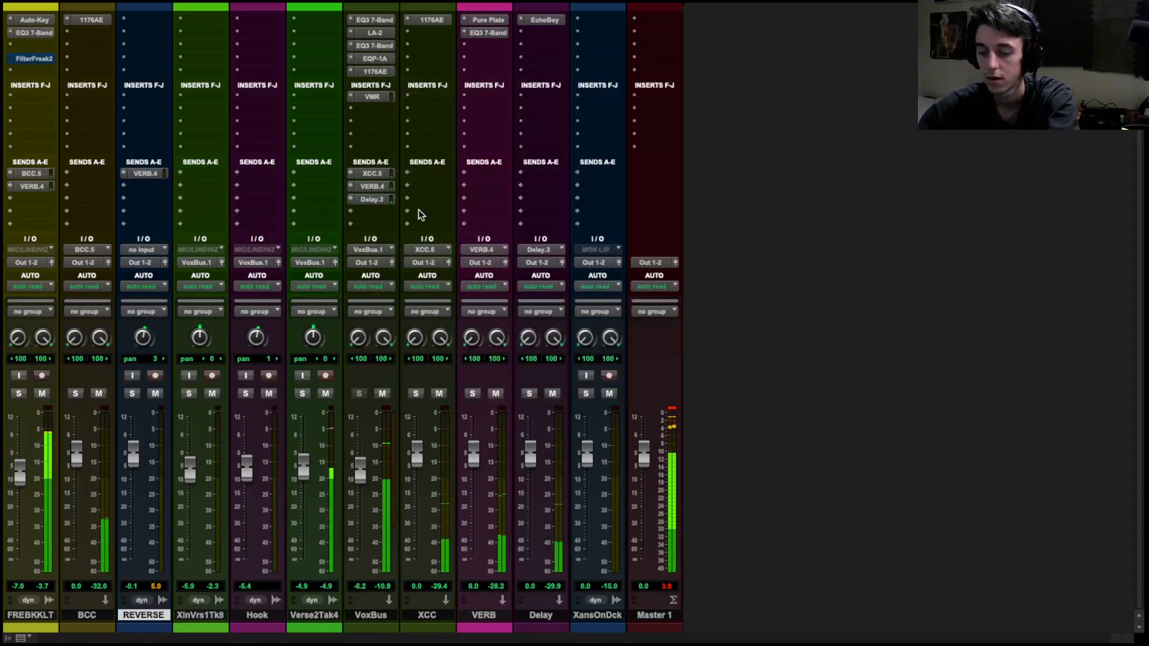
key(ctrl+equal)
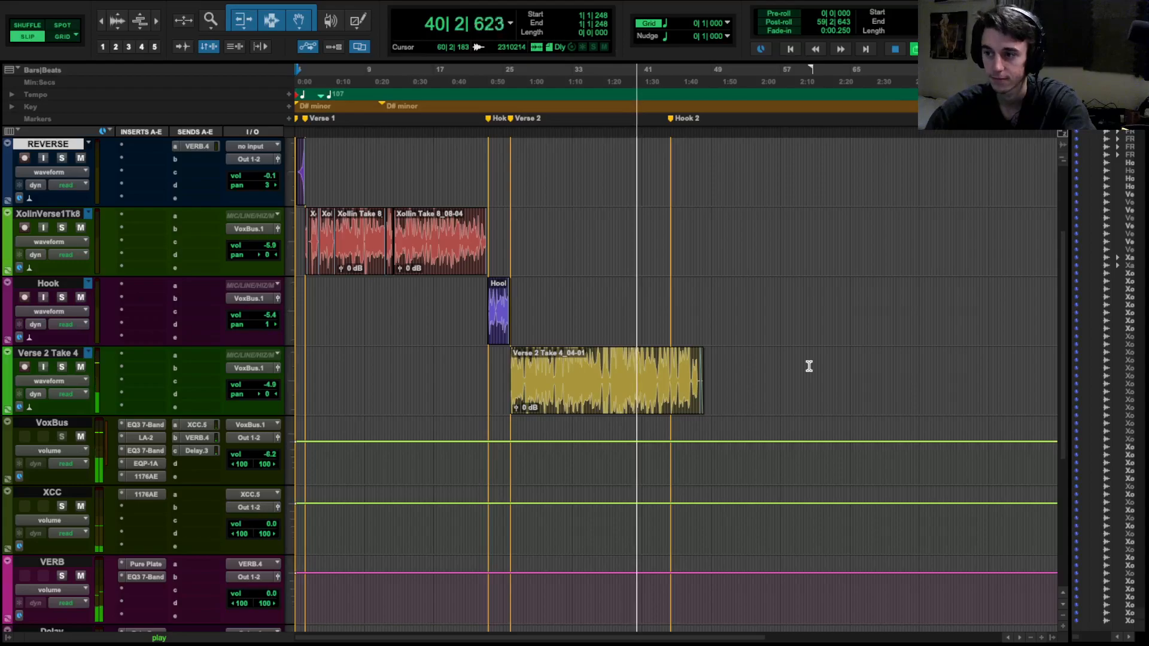
Listen to the rest of verse 2 and stop playback at the end of its clip.
scroll(723, 317, down, 1)
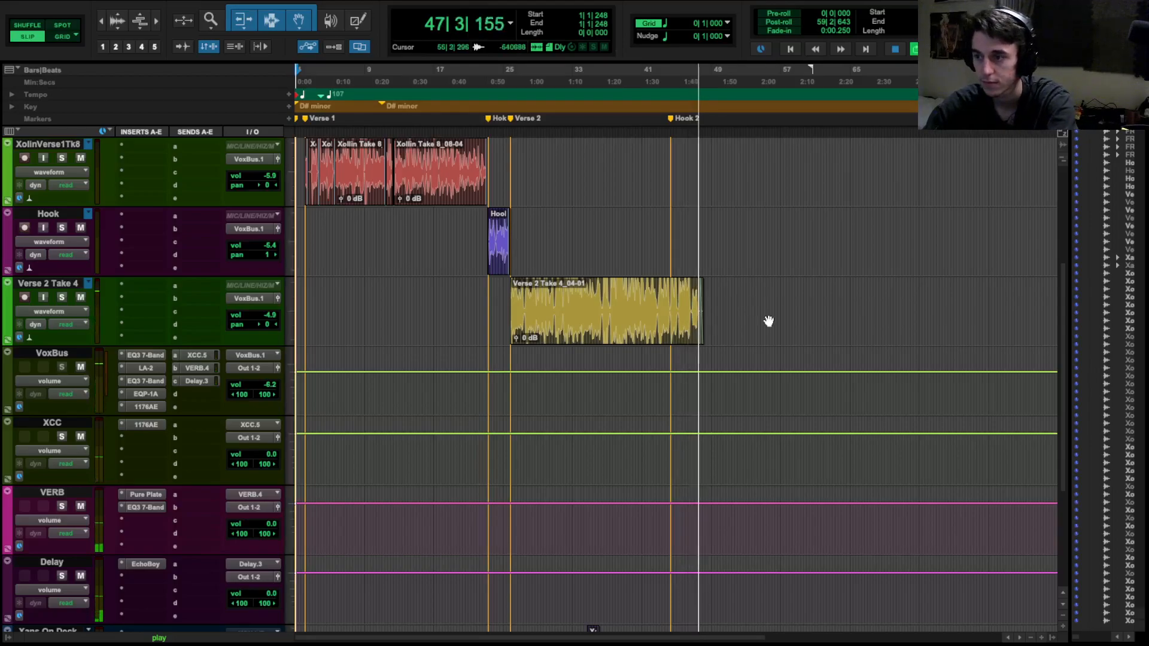
key(space)
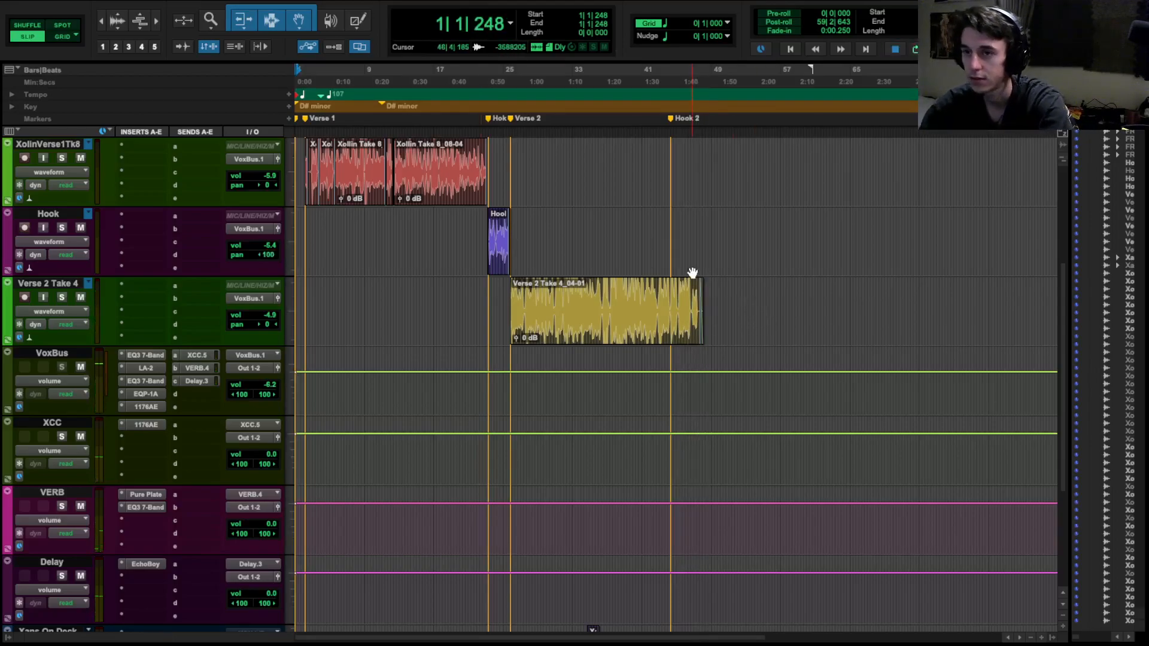
scroll(621, 259, up, 3)
scroll(622, 258, up, 1)
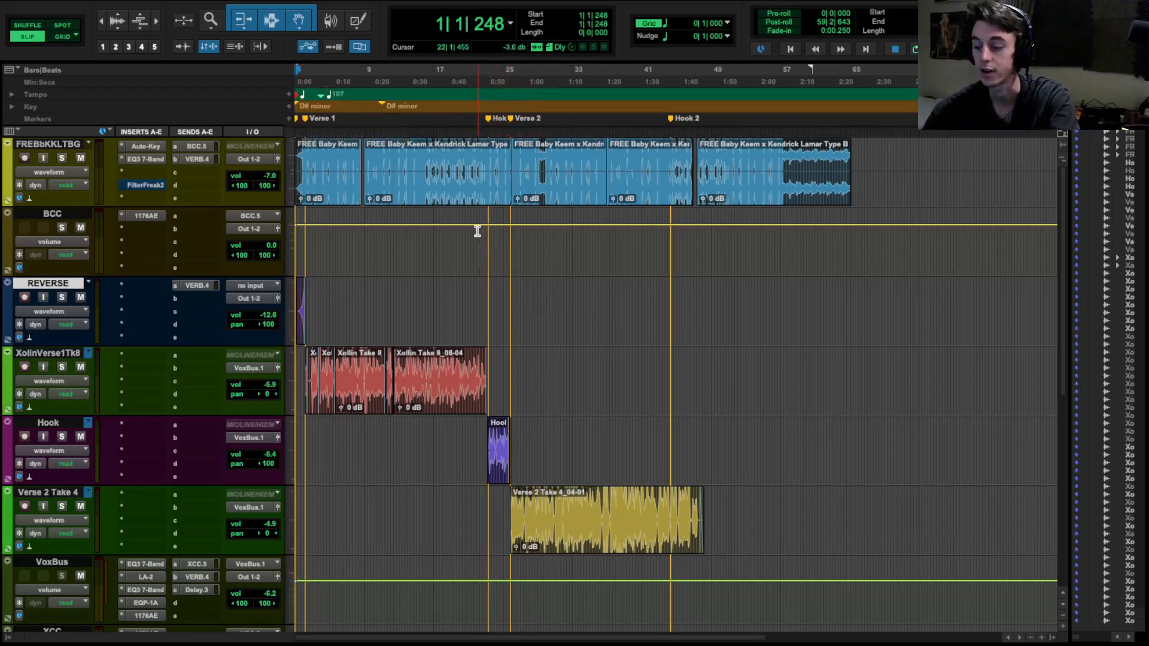
Recall memory location 3 at the hook and briefly play the song from there.
key(KP_Decimal)
key(KP_3)
key(KP_Decimal)
key(space)
key(space)
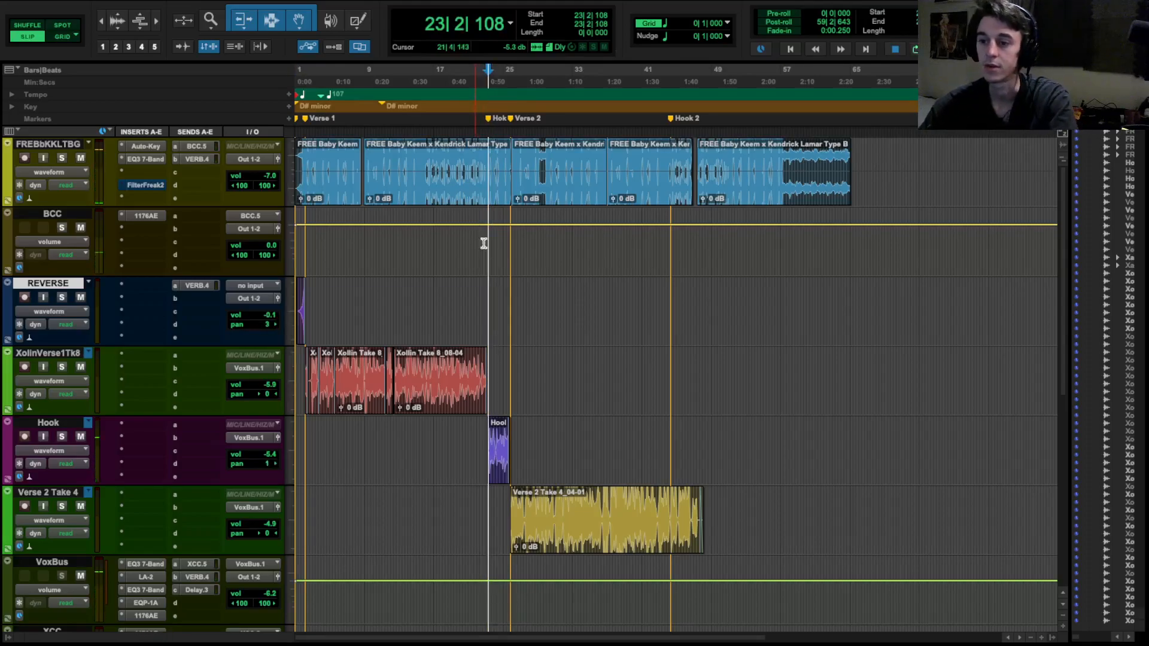
click(402, 118)
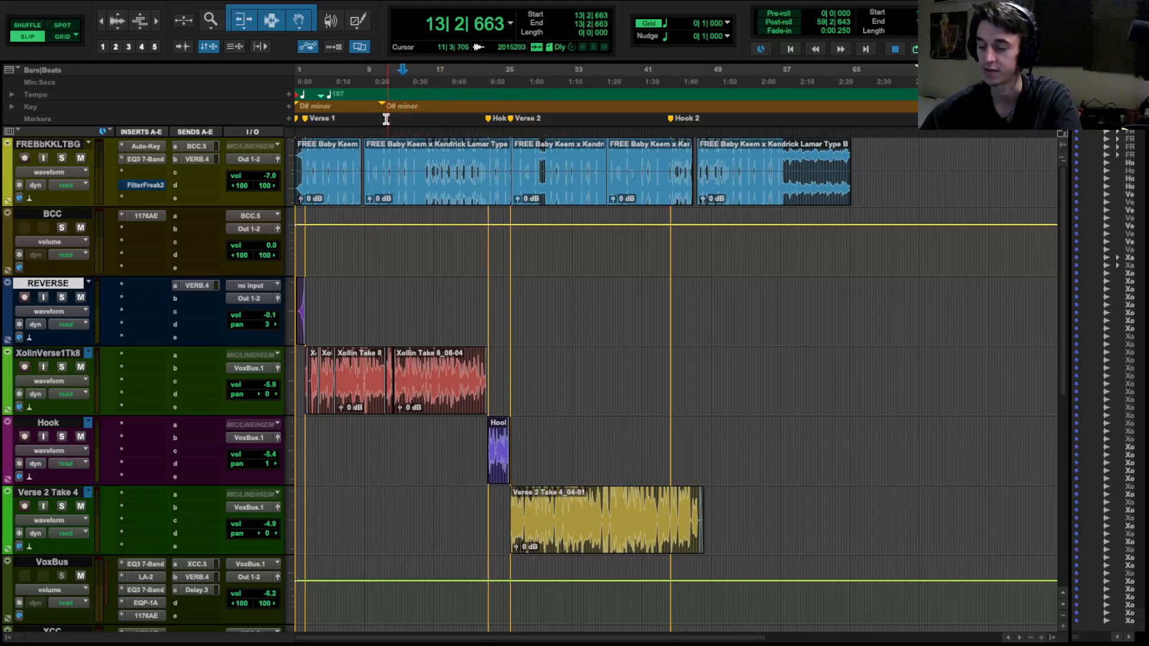
key(KP_Enter)
text(ajsdajksd)
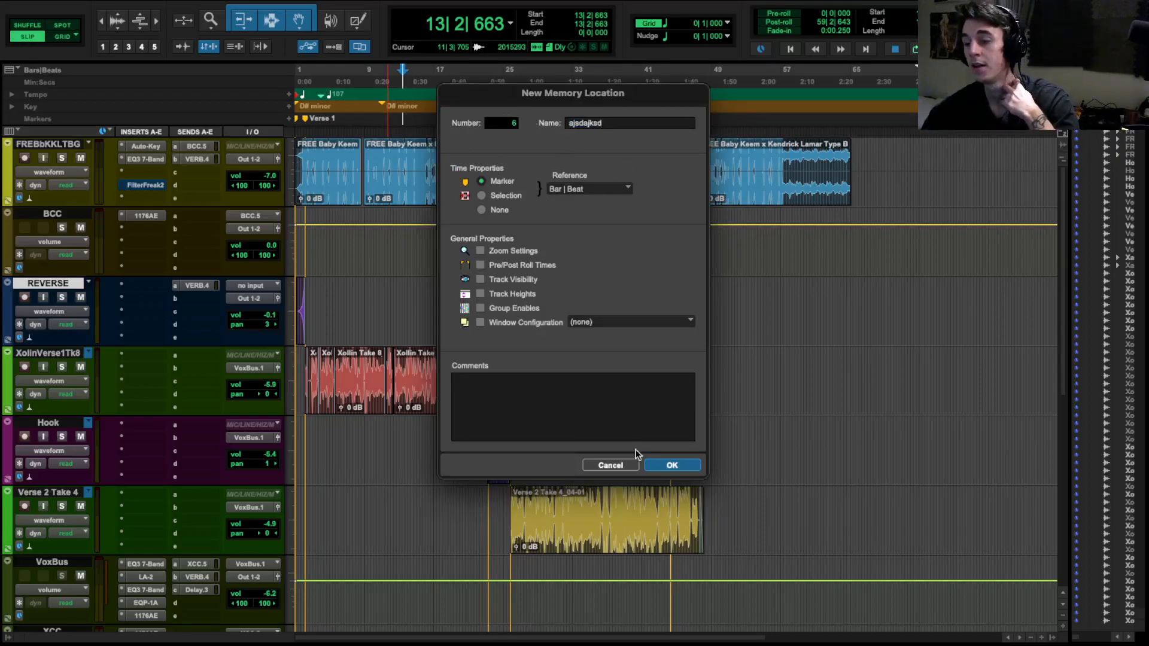
click(610, 465)
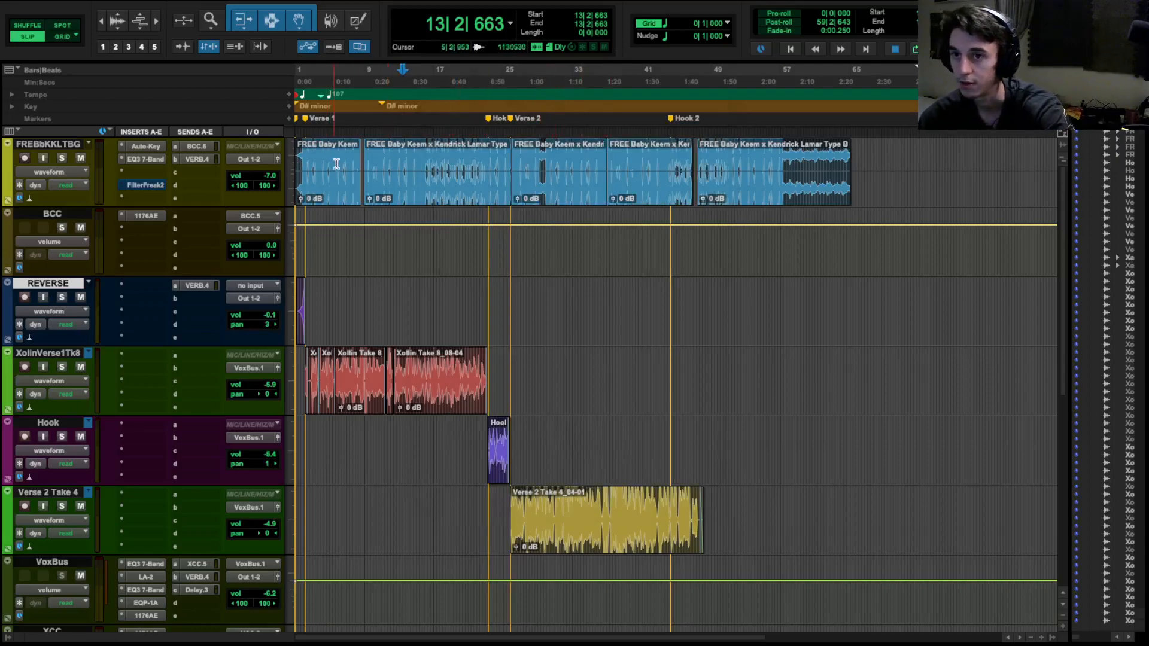
Take the edit window out of full-screen mode.
mouse_move(82, 5)
click(40, 28)
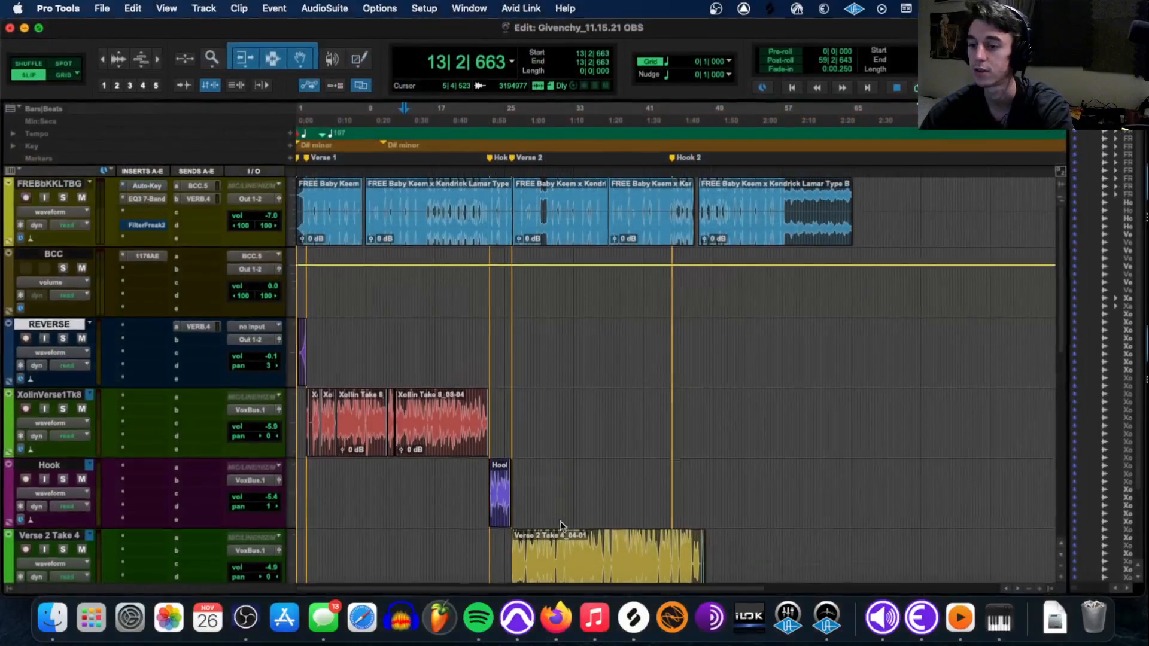